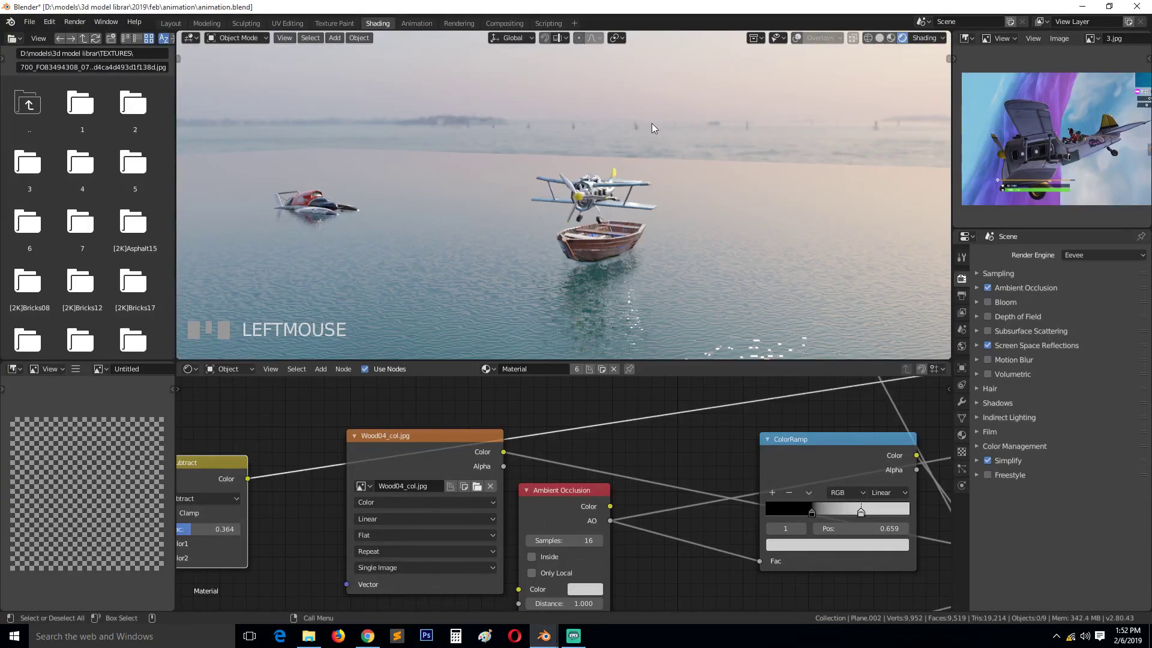
- Save the file, then set up the Layout workspace with the Move tool active
key("grave")
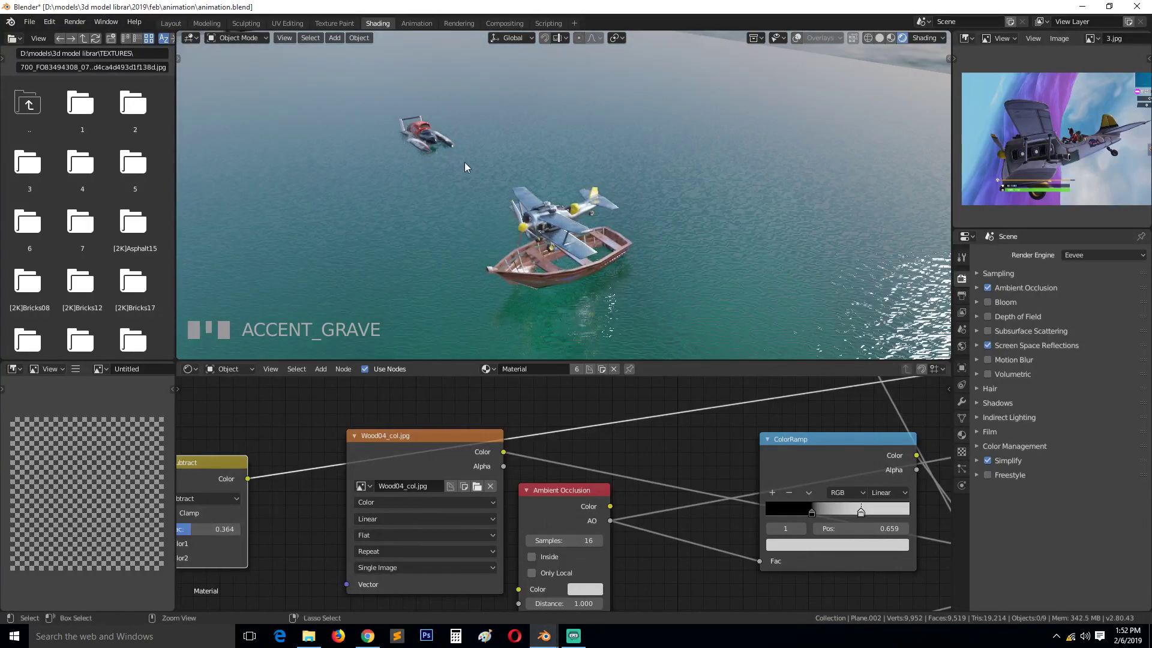
key("ctrl+s")
left_click(170, 23)
key("grave")
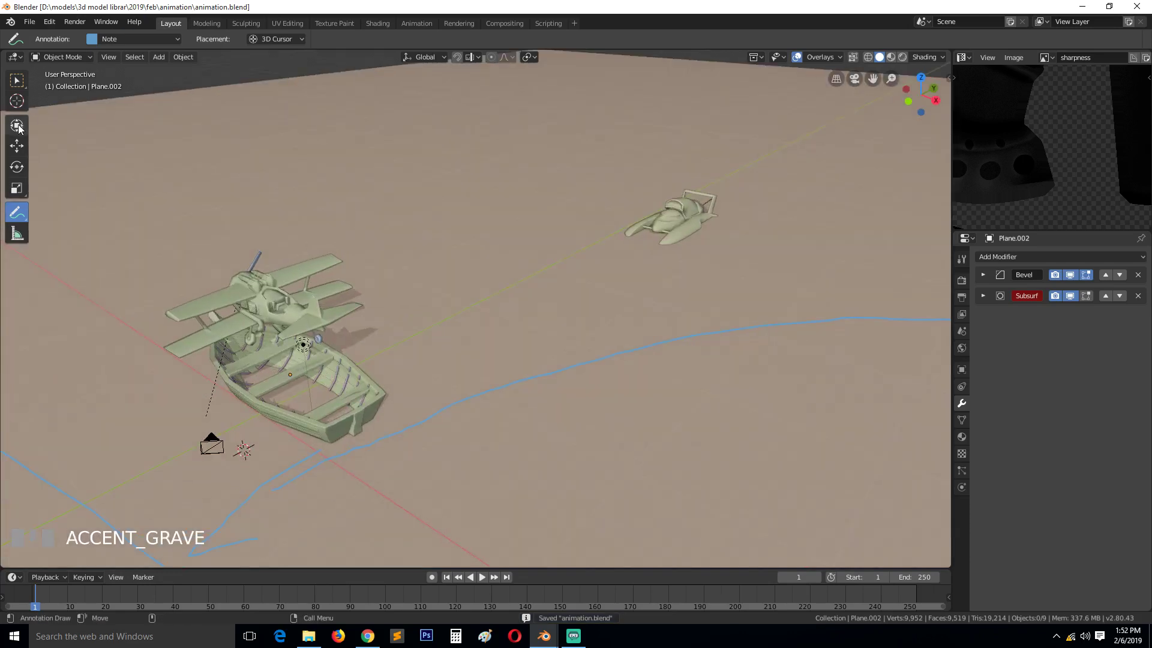
left_click(17, 146)
- Select the plane's propeller object, frame it and open its mesh for editing
key("grave")
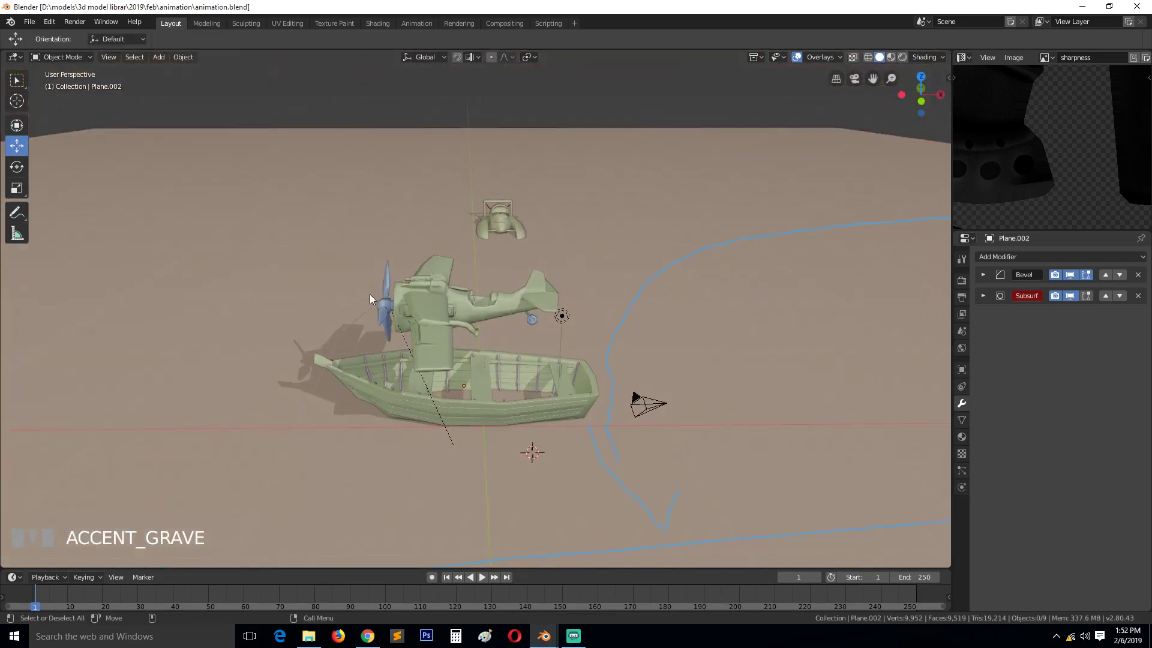
left_click(386, 303)
key("KP_Decimal")
key("grave")
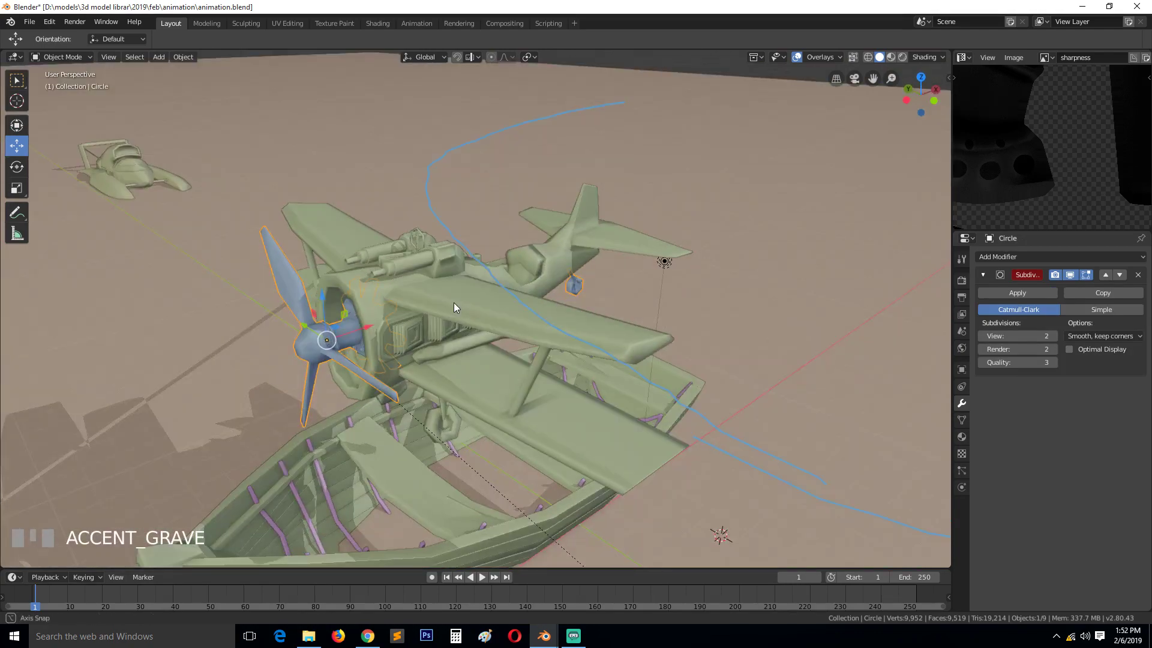
mouse_move(454, 302)
middle_mouse_down()
mouse_move(495, 304)
mouse_move(428, 273)
mouse_move(425, 283)
mouse_move(466, 295)
middle_mouse_up()
mouse_move(433, 331)
middle_mouse_down()
mouse_move(405, 332)
mouse_move(419, 332)
middle_mouse_up()
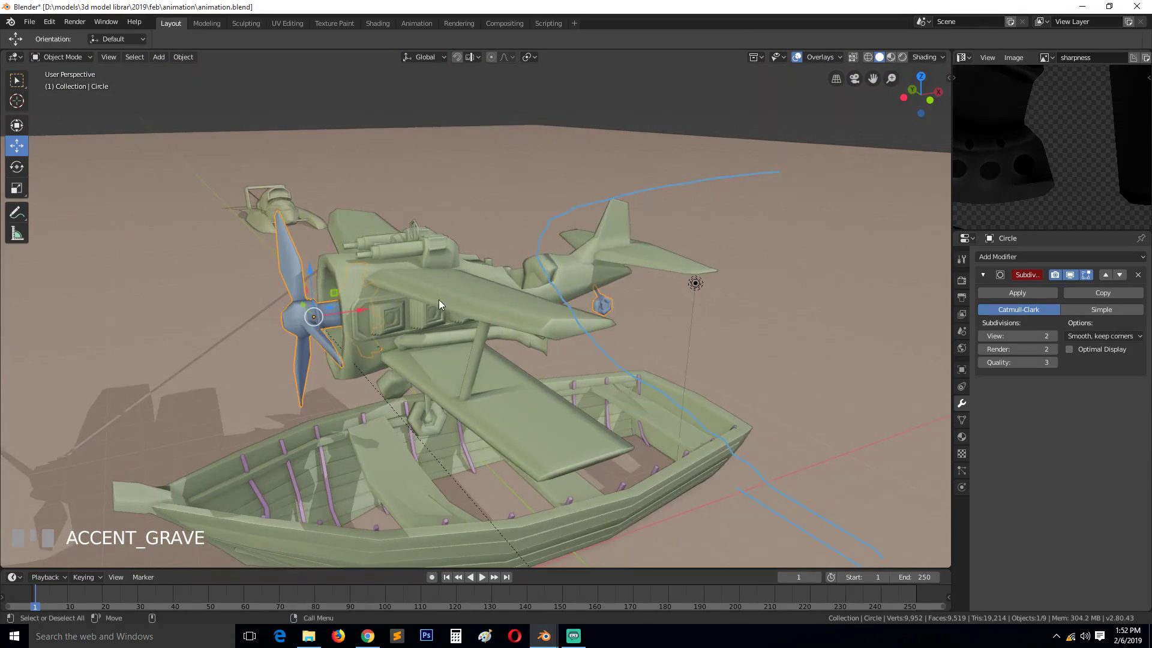
key("r")
right_click(477, 252)
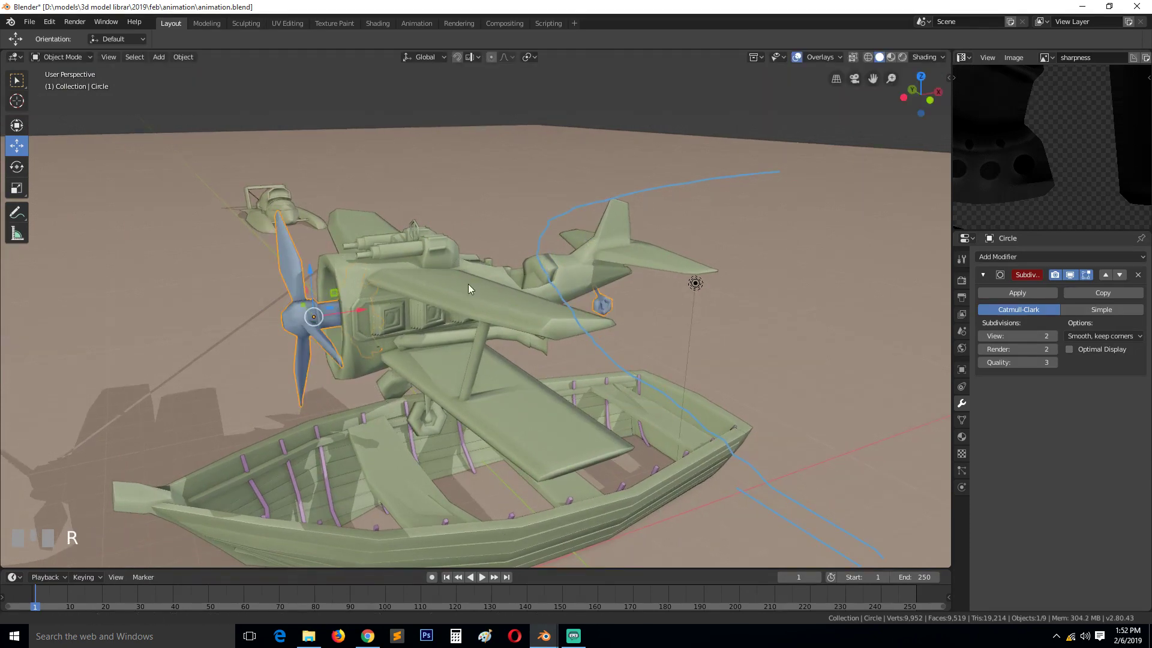
key("Tab")
scroll(444, 355, "up", 5)
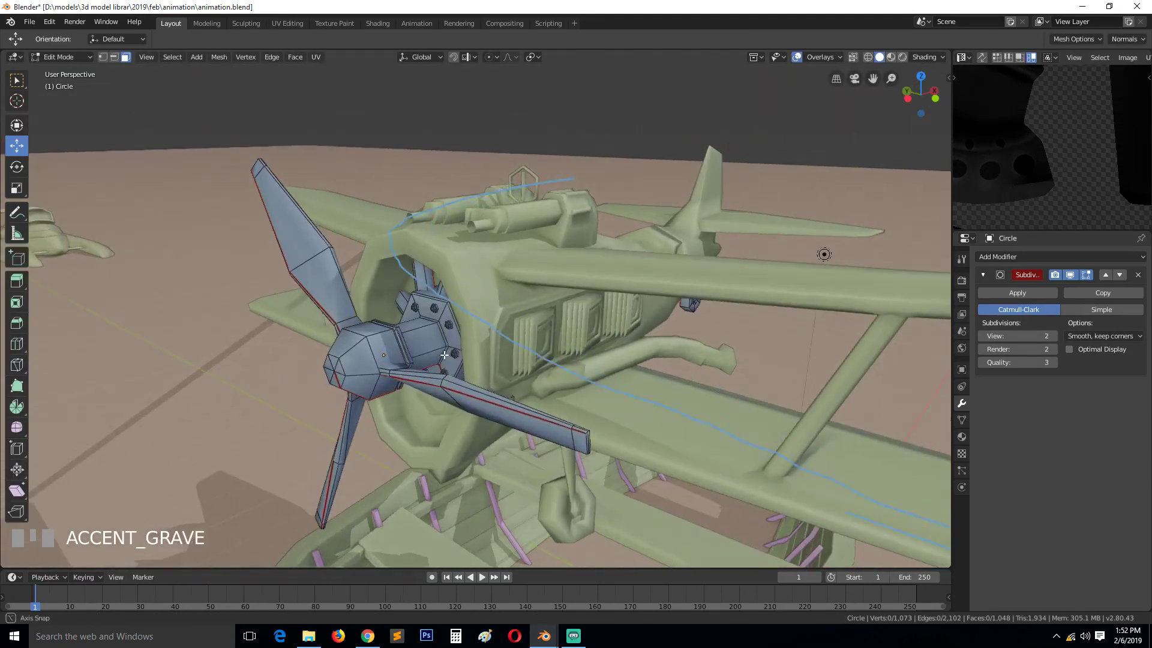
- Try to select the propeller's hub and blades together by extending picked vertices to their linked geometry
key("1")
left_click(342, 371)
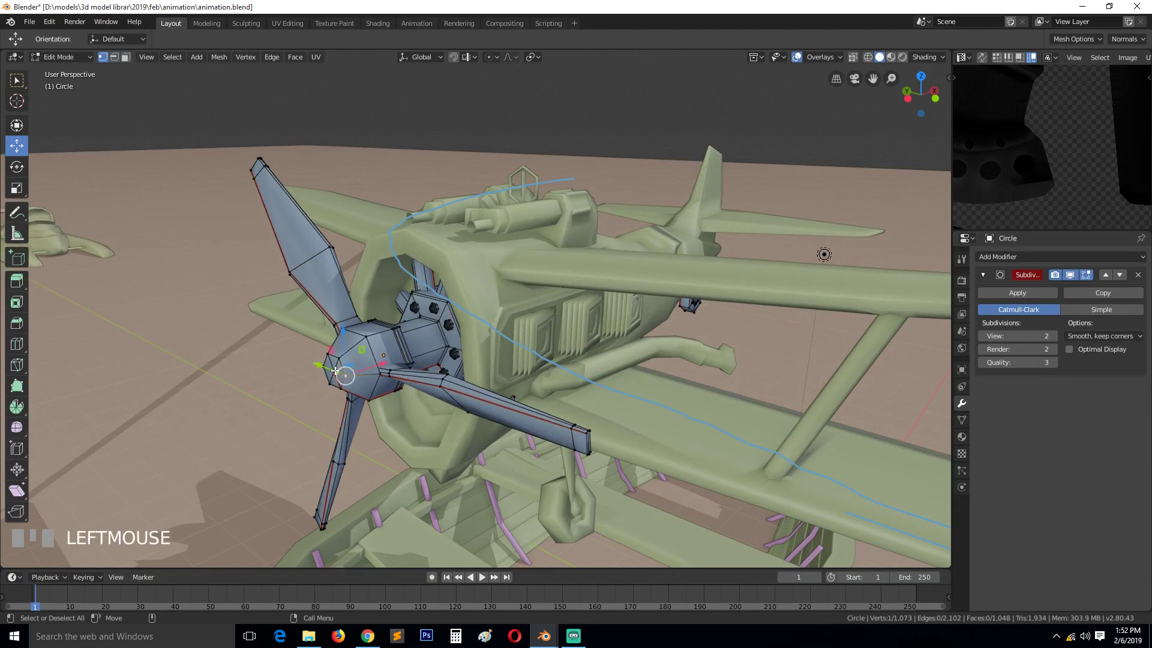
left_click(414, 367, "shift")
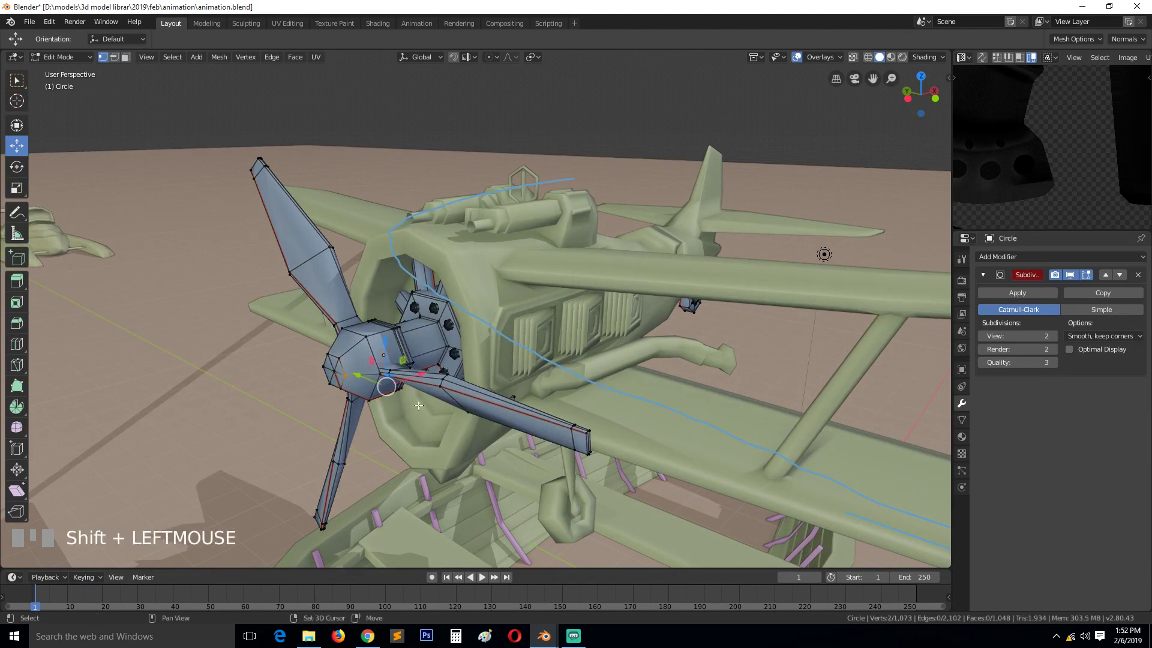
left_click(339, 464, "shift")
left_click(330, 246, "shift")
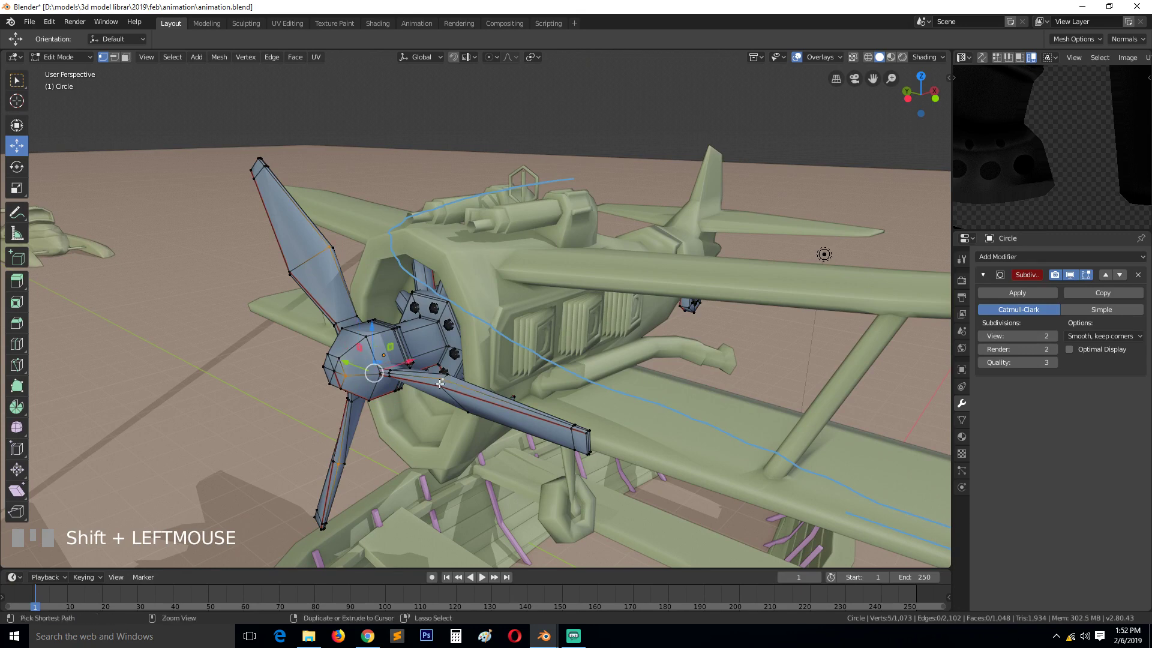
key("ctrl+l")
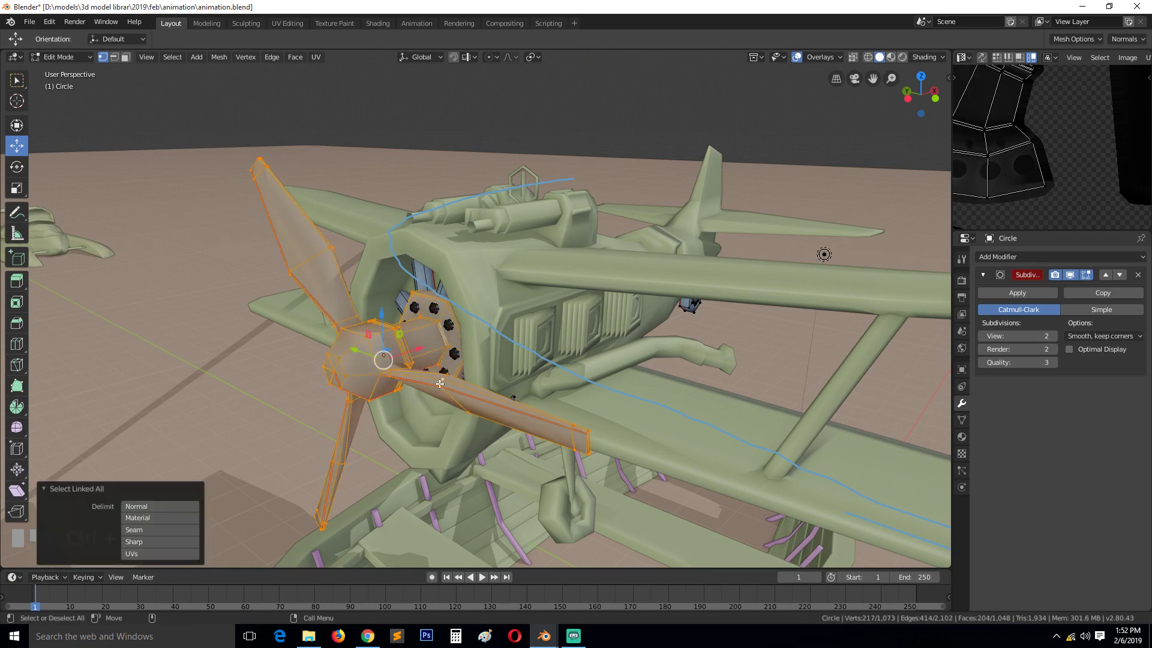
- Try selecting the propeller hub and its shaft as one linked piece of geometry
left_click(440, 340)
middle_click_drag(384, 362, 346, 373)
key("grave")
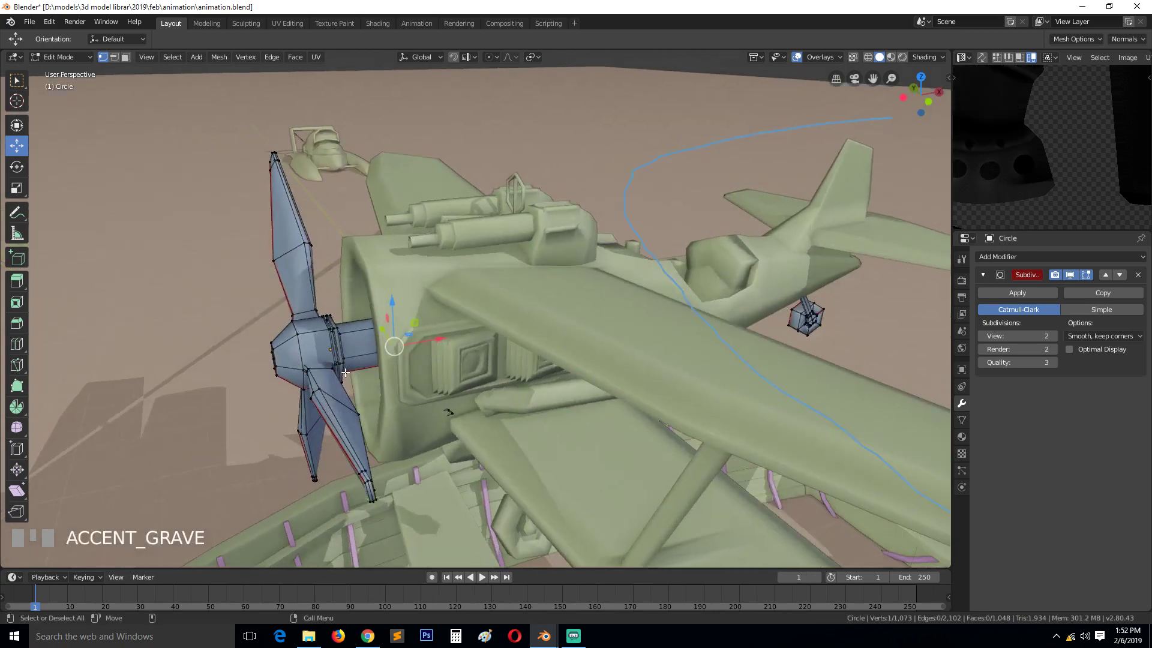
key("l")
scroll(336, 371, "up", 2)
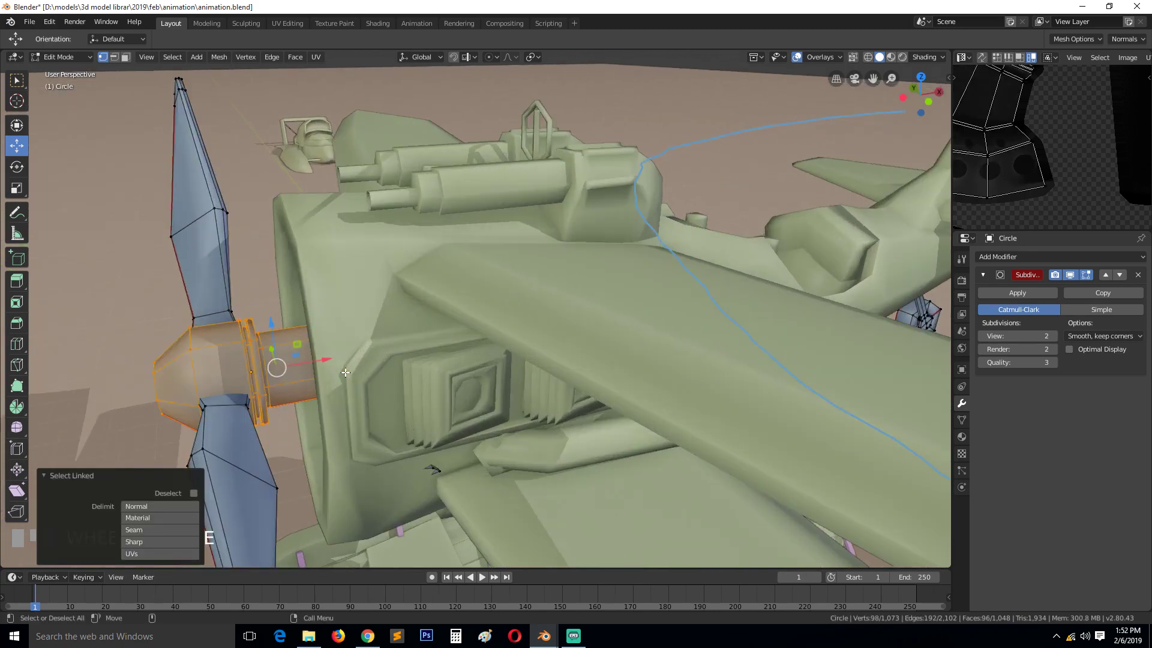
key("2")
key("grave")
middle_click_drag(334, 360, 355, 376)
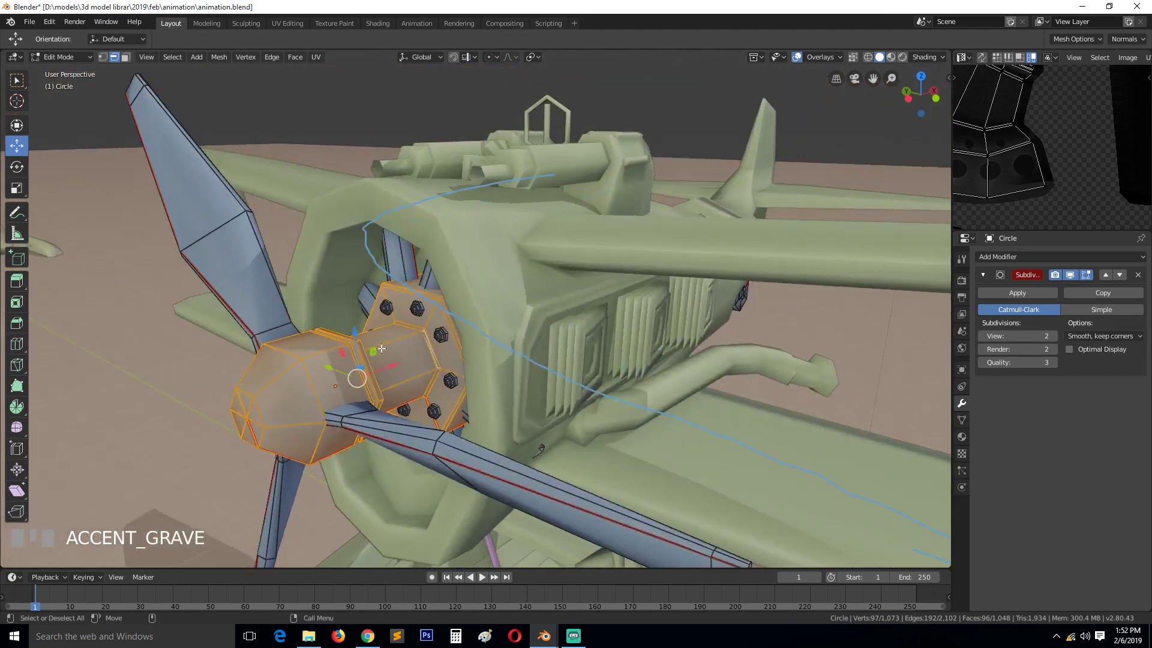
- Select the edge loop around the rear rim of the nose cone and grow the selection over the cone
key("1")
left_click(428, 348, "alt")
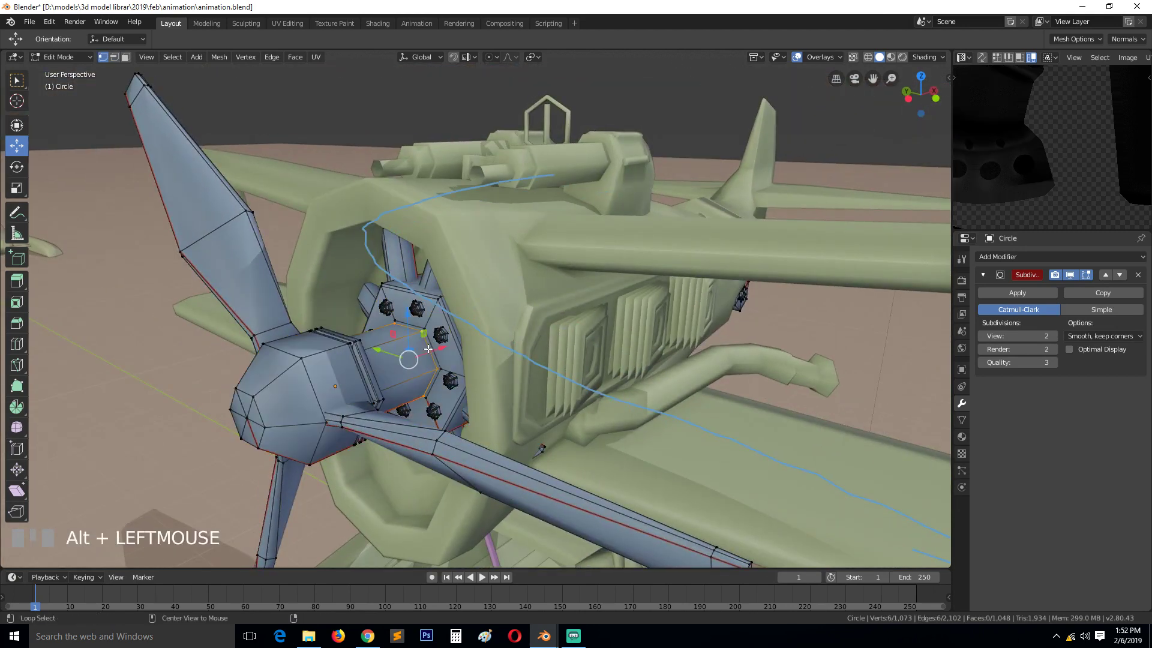
left_click(364, 371, "alt")
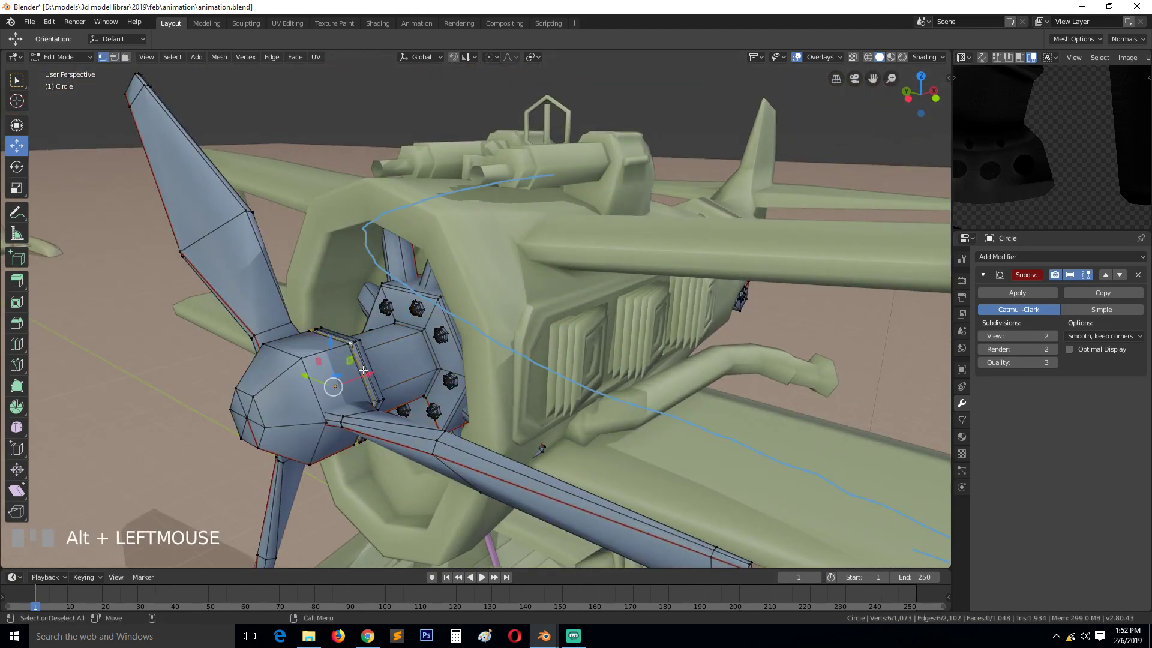
key("ctrl+KP_Add")
key("ctrl+KP_Add")
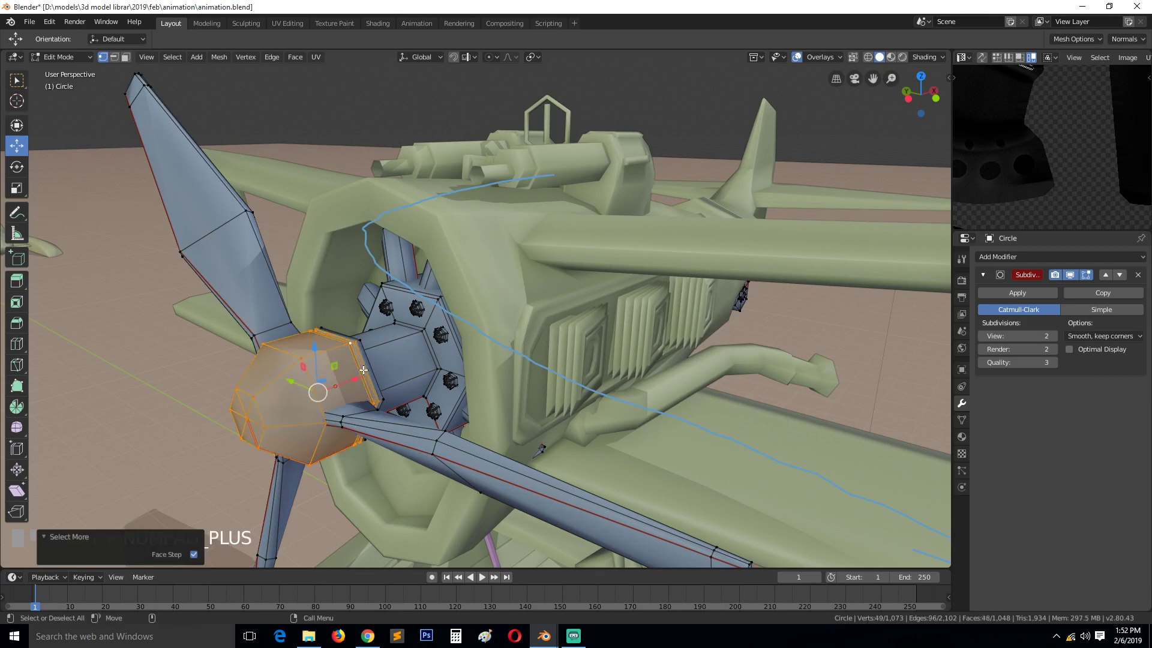
- Shrink the selection off the collar behind the nose cone
key("ctrl+Tab")
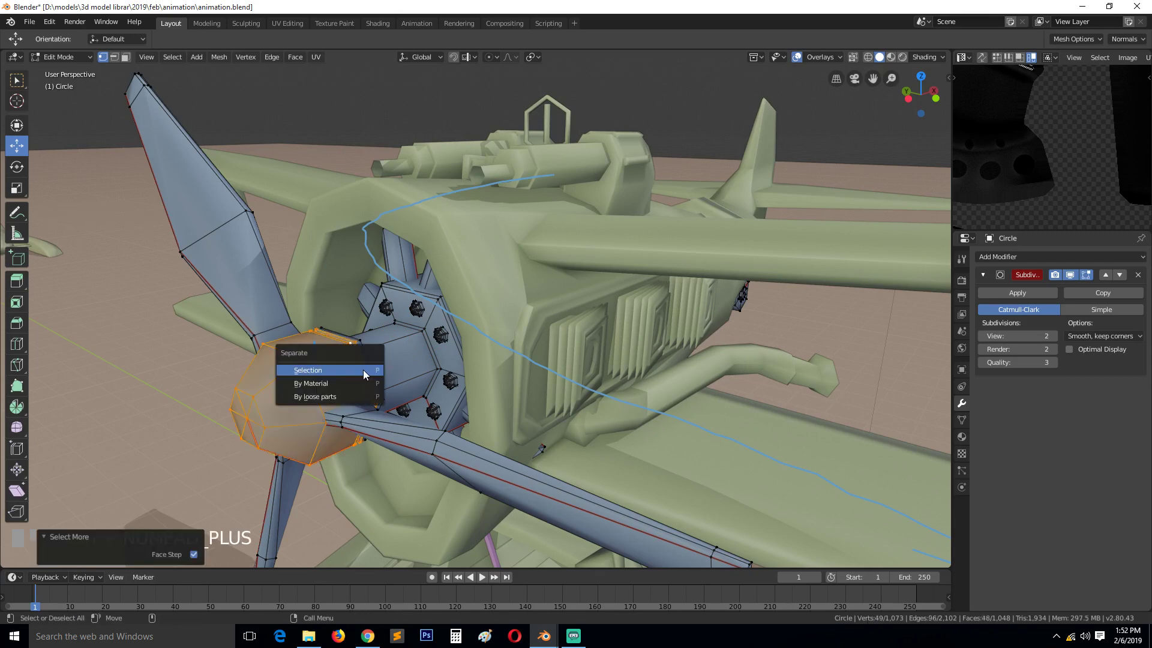
key("Escape")
scroll(367, 366, "up", 5)
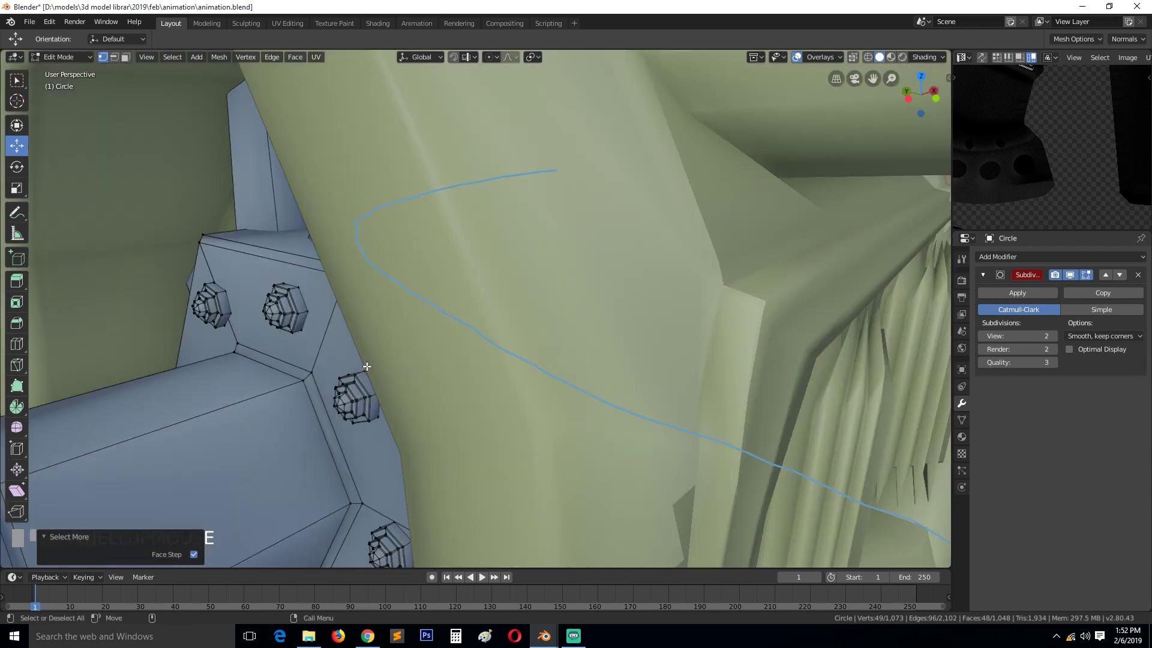
scroll(275, 403, "down", 2)
key("ctrl+KP_Subtract")
key("ctrl+KP_Subtract")
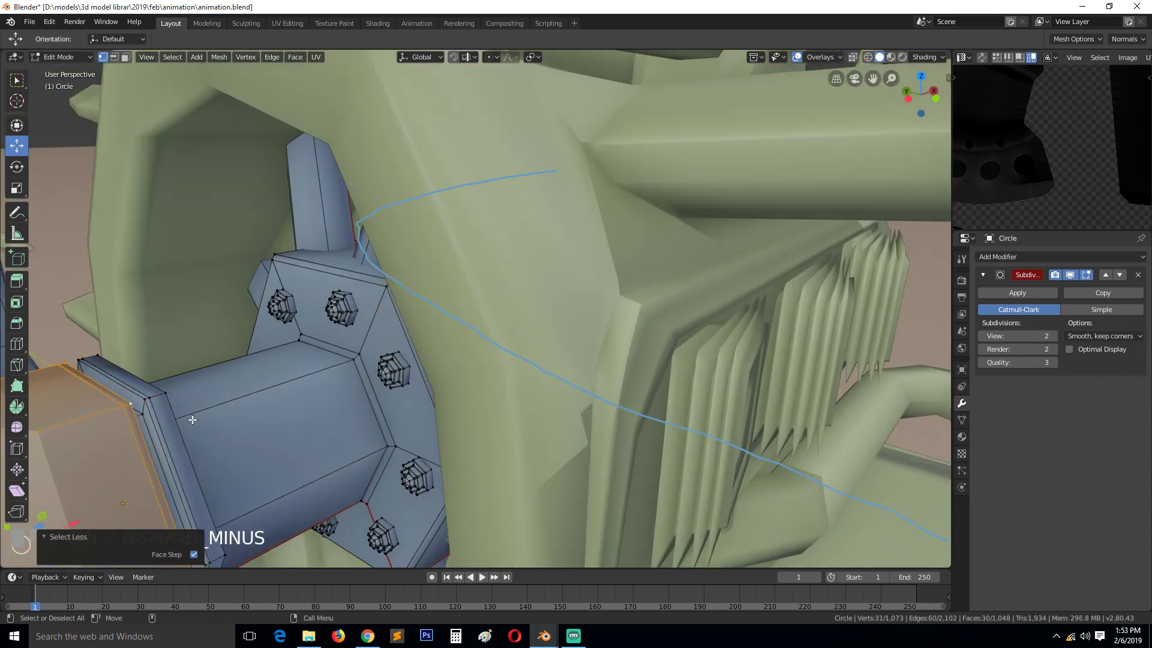
- Separate the selected nose cone into its own object and return to object mode
scroll(194, 419, "down", 4)
scroll(196, 416, "down", 5)
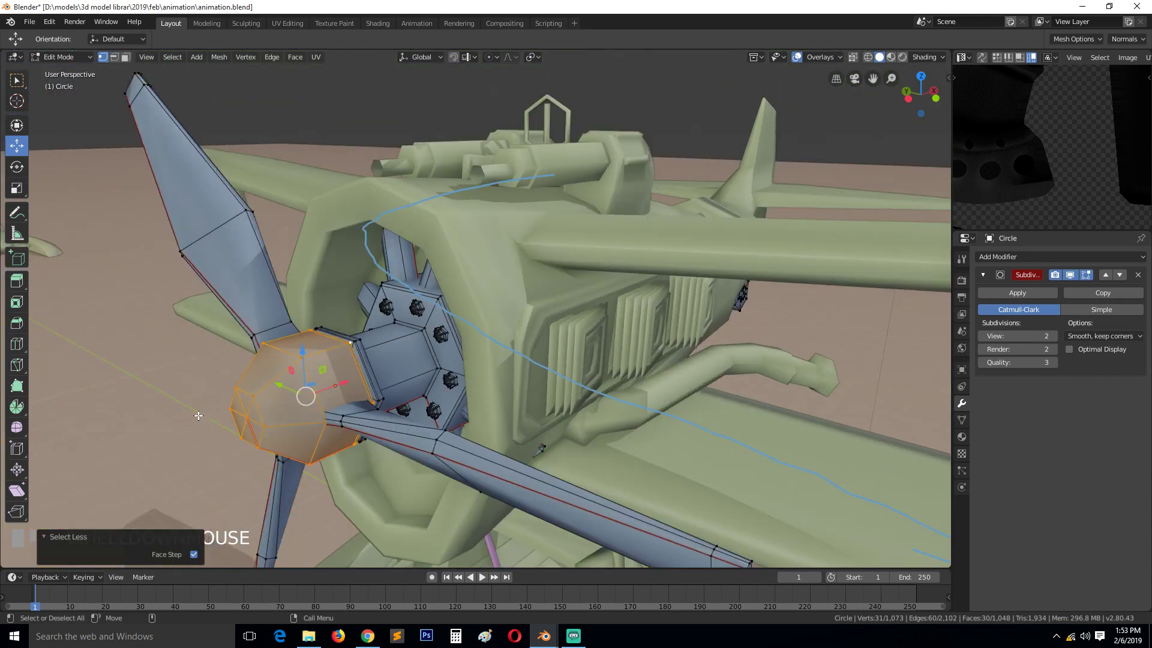
middle_click_drag(198, 416, 186, 410)
key("ctrl+Tab")
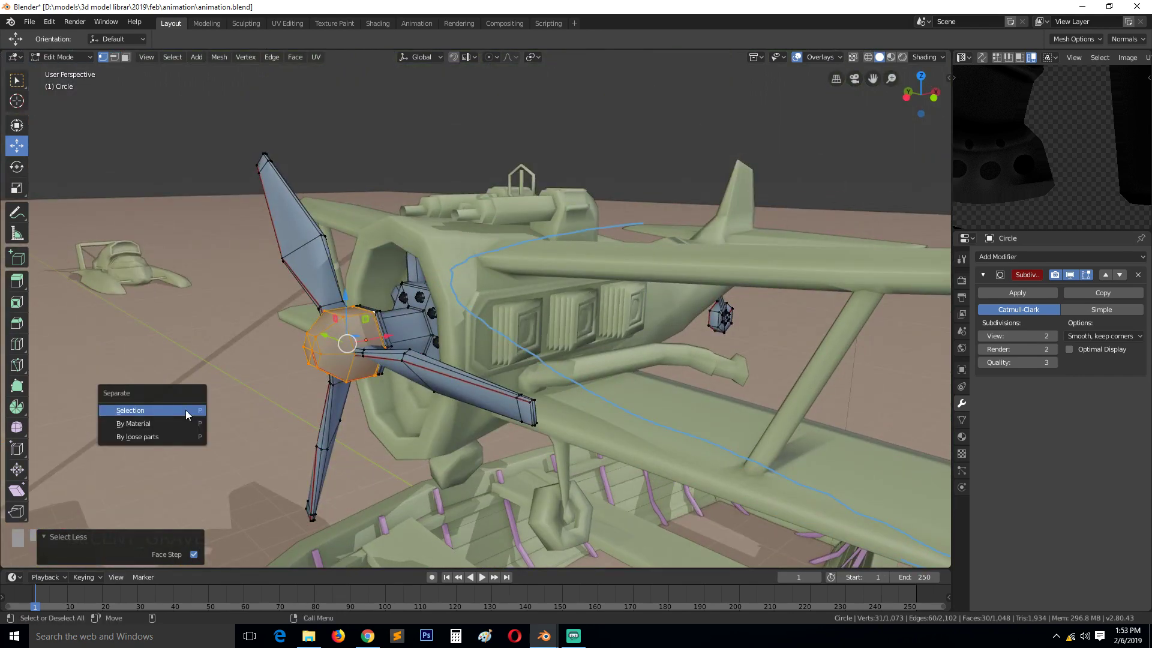
key("Tab")
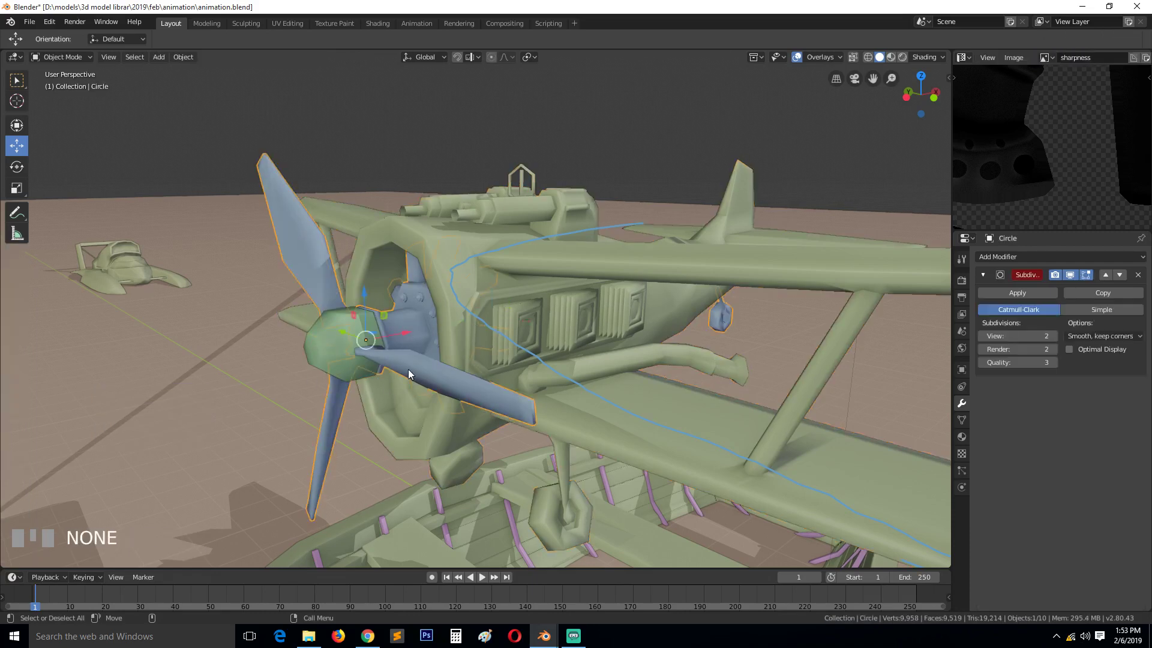
- Select the three propeller blades with their linked geometry and separate them from the engine mesh into their own object
key("Tab")
left_click(382, 372)
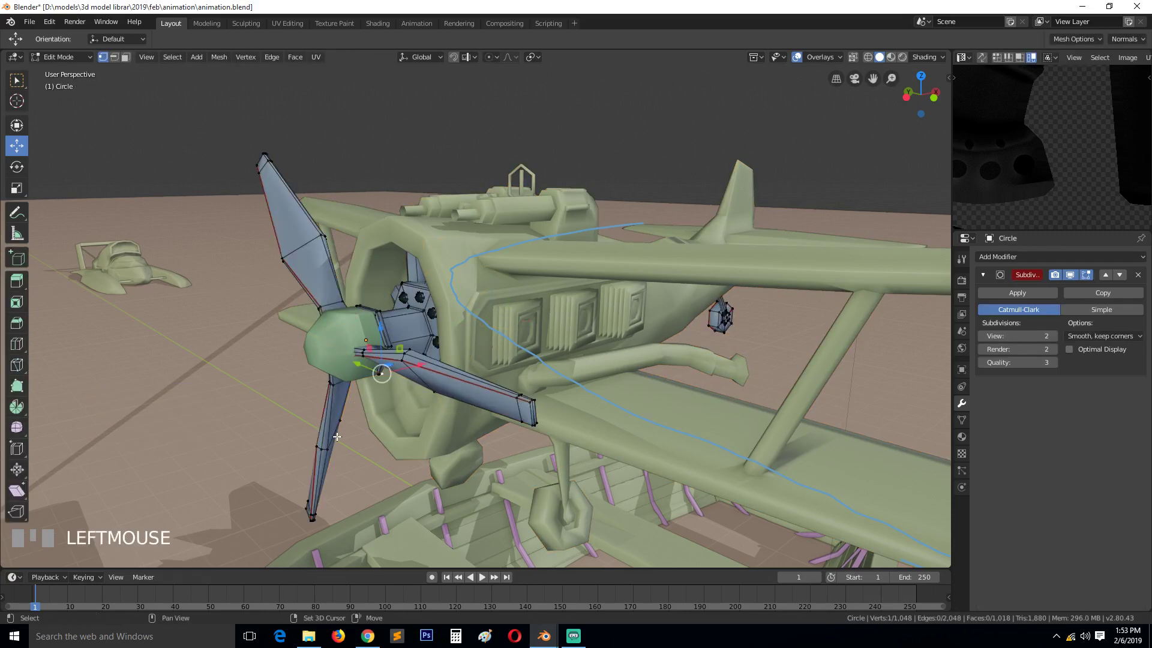
left_click(320, 449, "shift")
left_click(402, 355, "shift")
left_click(536, 398)
left_click(299, 459, "shift")
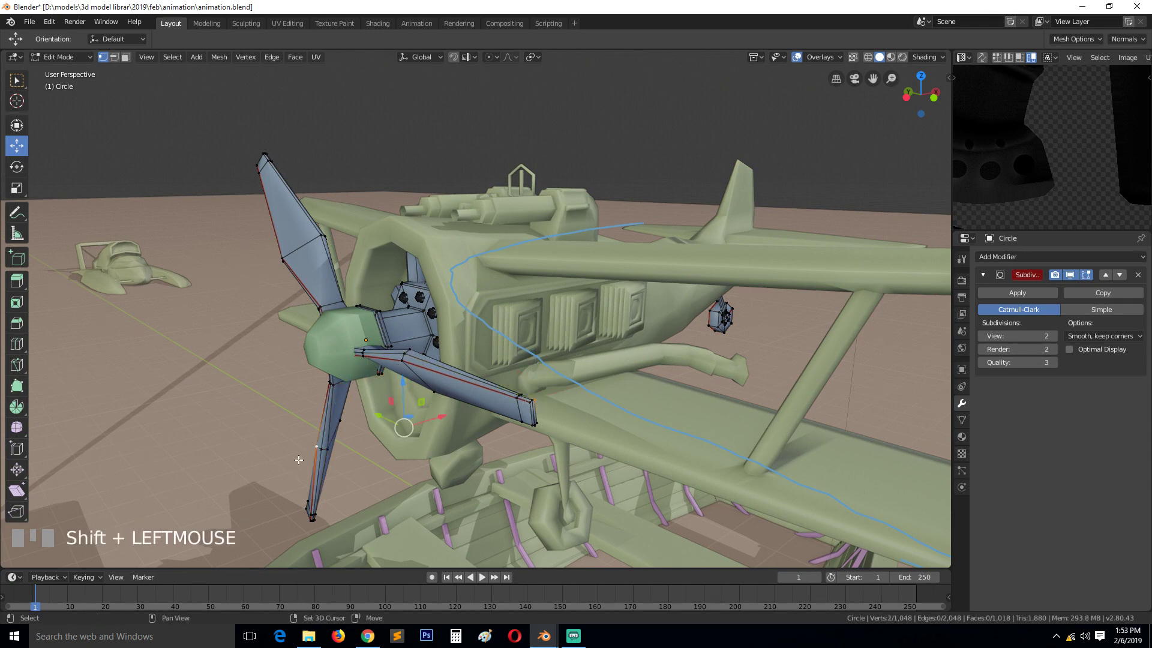
key("ctrl+l")
key("p")
left_click(279, 260)
key("Tab")
- Join the separated blades and the nose cone into one propeller object
left_click(401, 364)
left_click(336, 352, "shift")
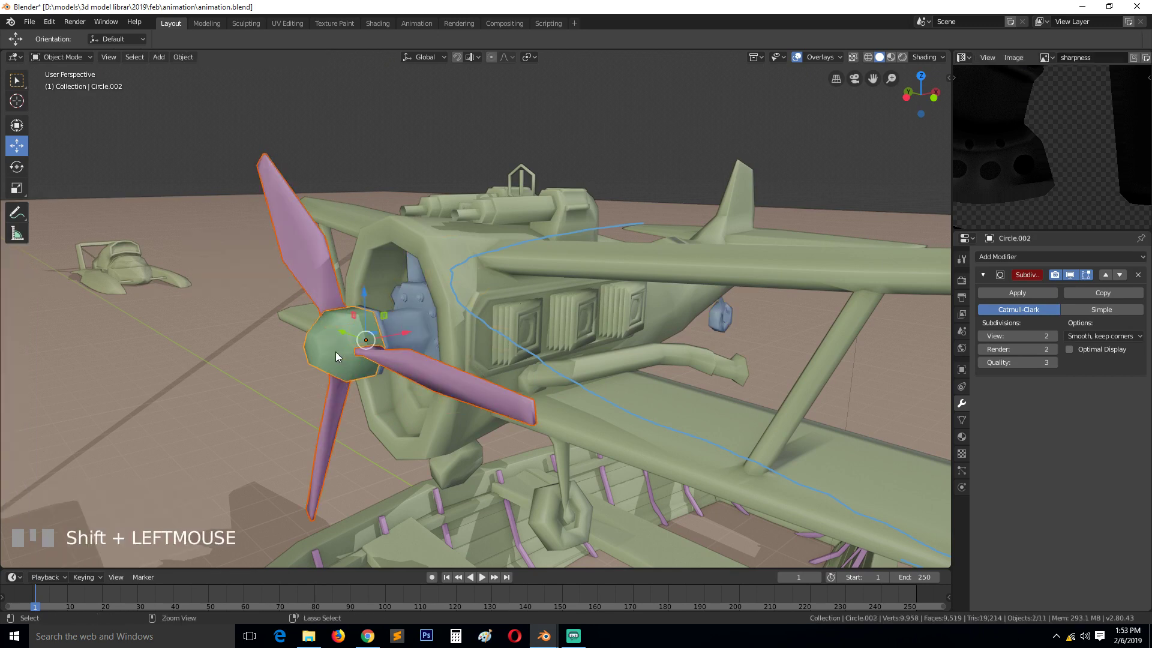
key("ctrl+j")
- Snap the 3D cursor to the vertex at the front tip of the propeller's nose cone
key("Tab")
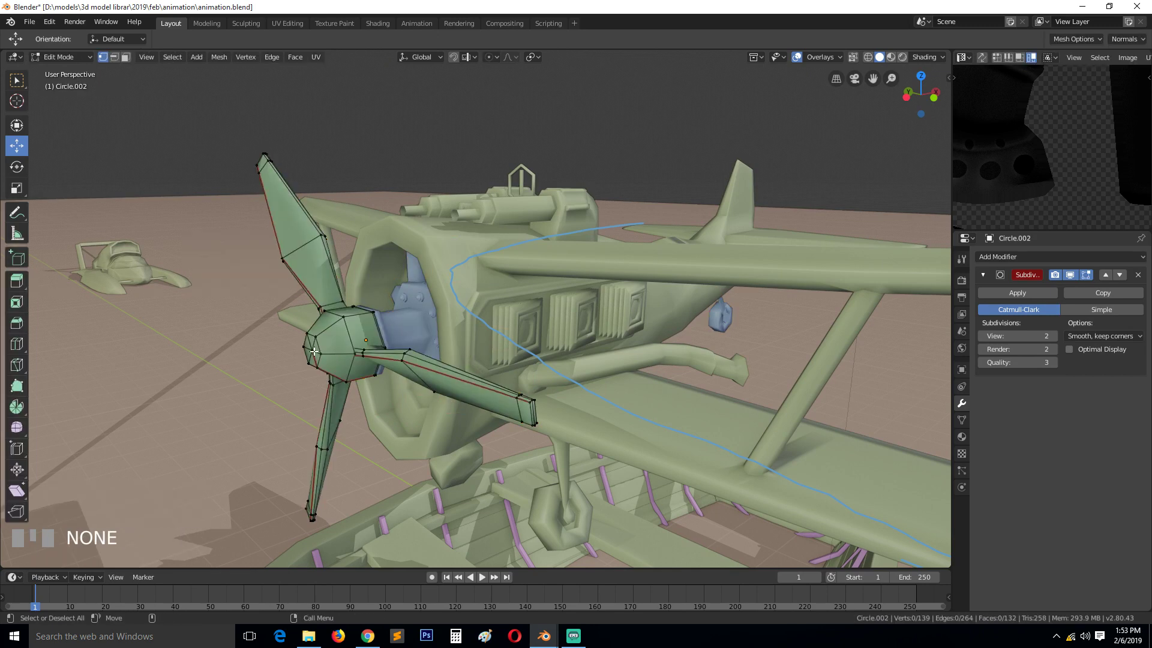
left_click(313, 350)
key("grave")
key("KP_1")
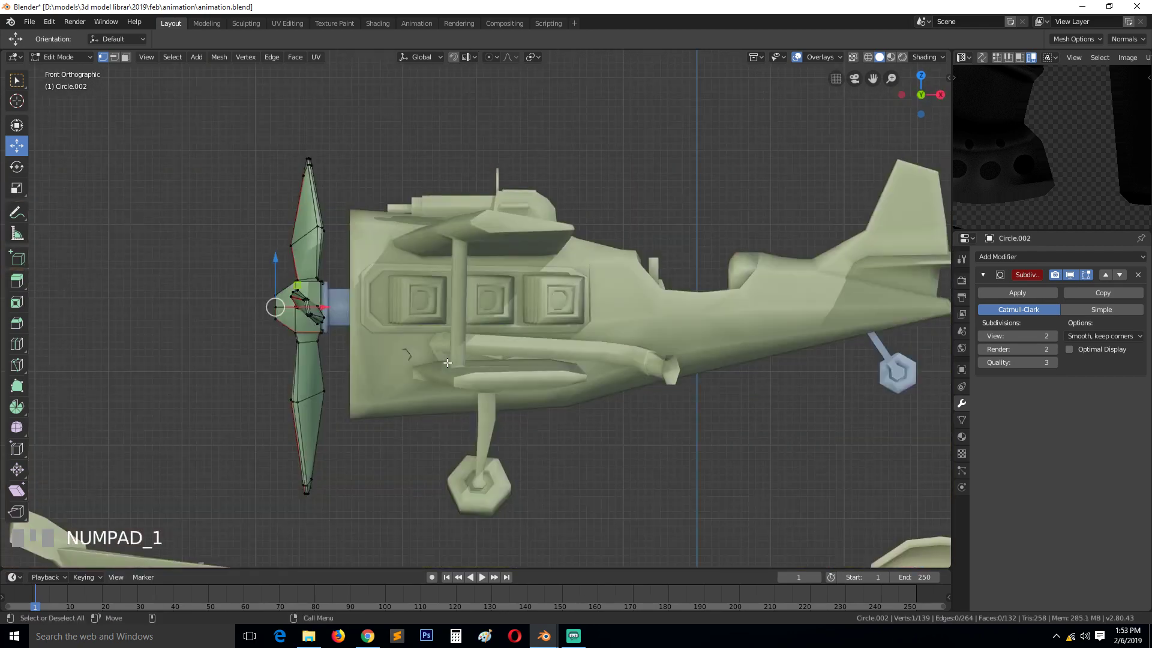
key("KP_3")
key("KP_1")
key("grave")
middle_click_drag(448, 363, 576, 370)
key("grave")
key("shift+s")
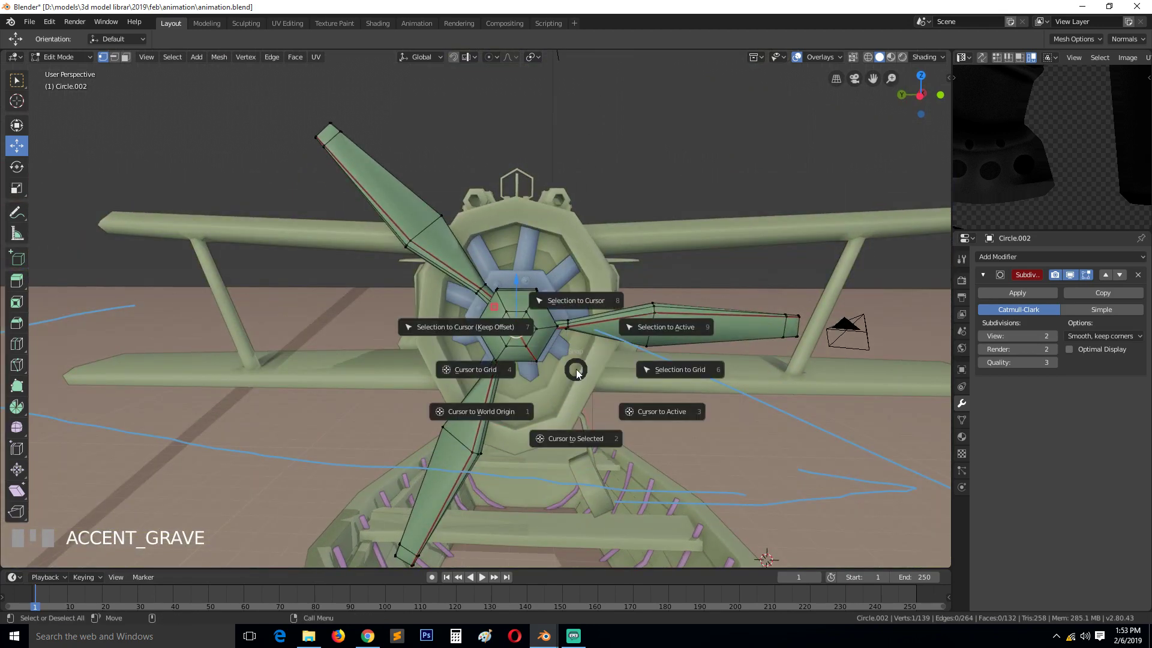
left_click(580, 431)
- Set the propeller object's origin to the 3D cursor and save the file
key("Tab")
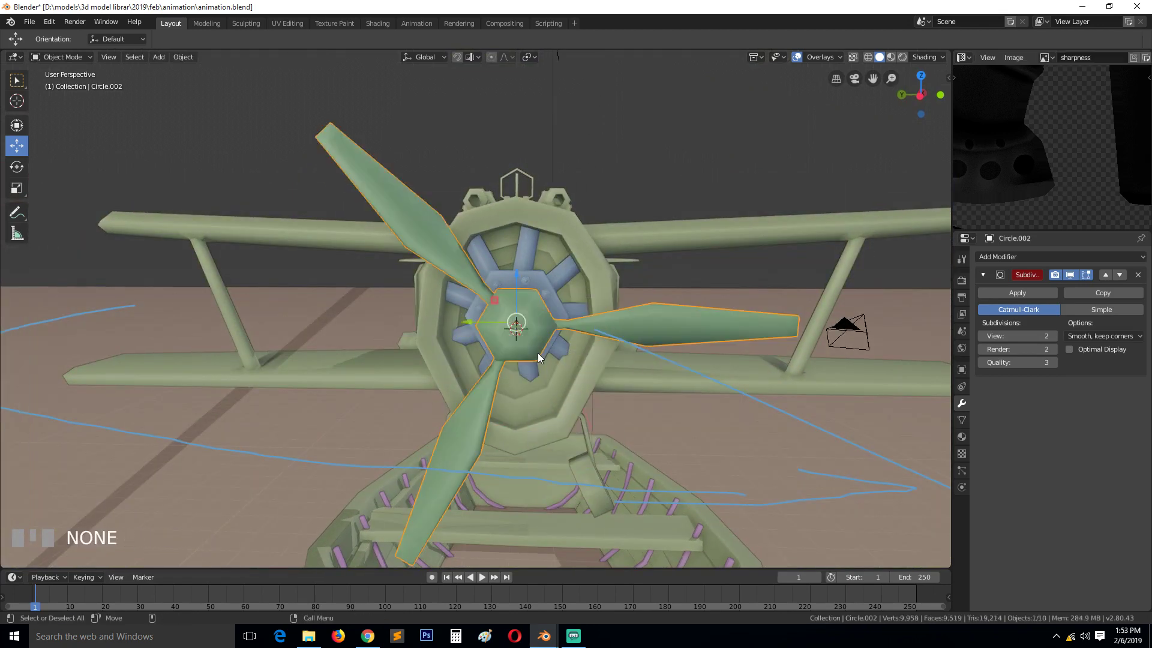
right_click(531, 339)
left_click(617, 361)
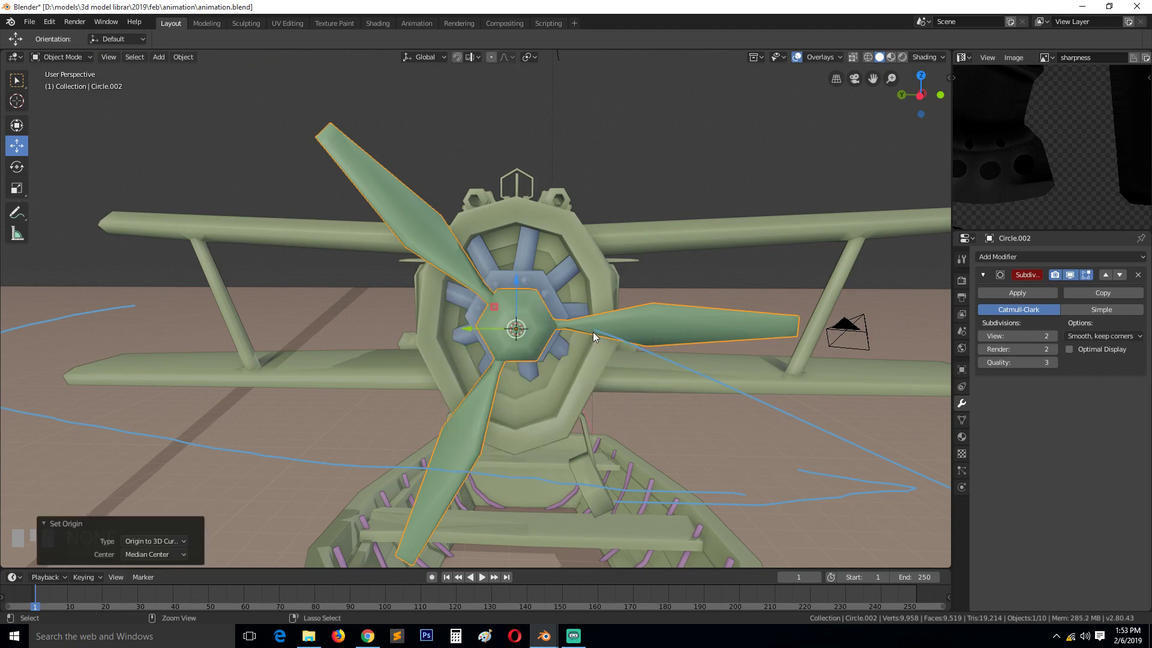
key("ctrl+s")
- Try rotating the propeller about the X axis and freely in the front view
middle_click_drag(609, 326, 575, 348)
key("r")
key("x")
left_click(397, 313)
key("KP_1")
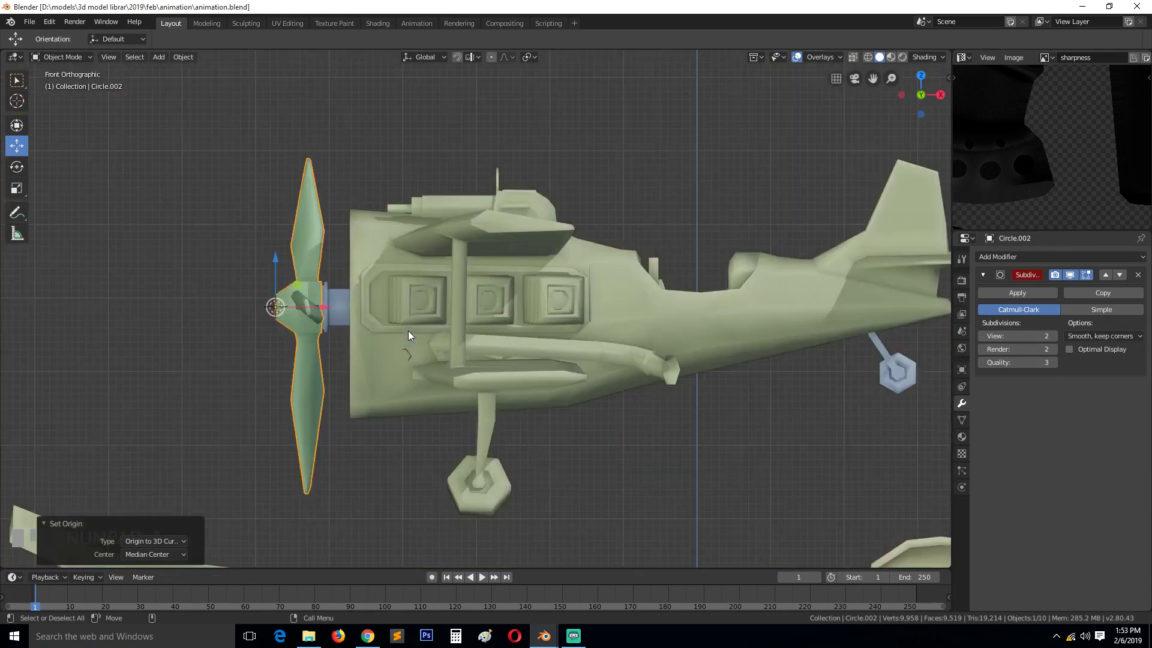
key("r")
right_click(322, 290)
- Deselect everything and add a Plain Axes empty at the 3D cursor on the propeller's tip
key("alt+a")
key("shift+a")
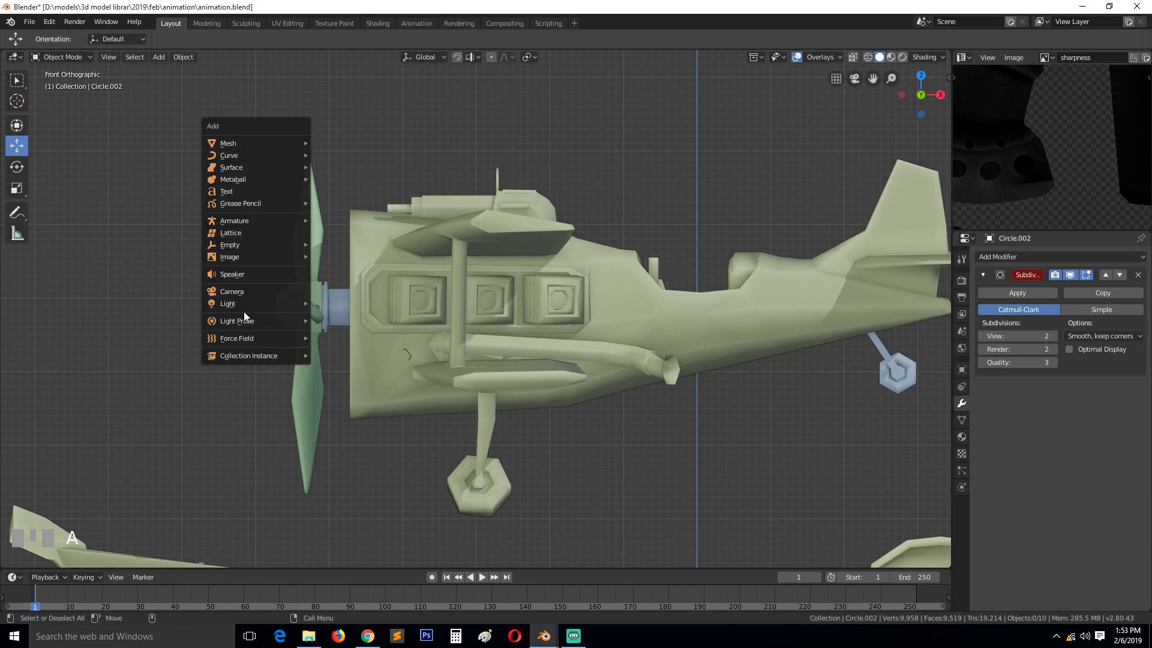
mouse_move(243, 304)
mouse_move(258, 245)
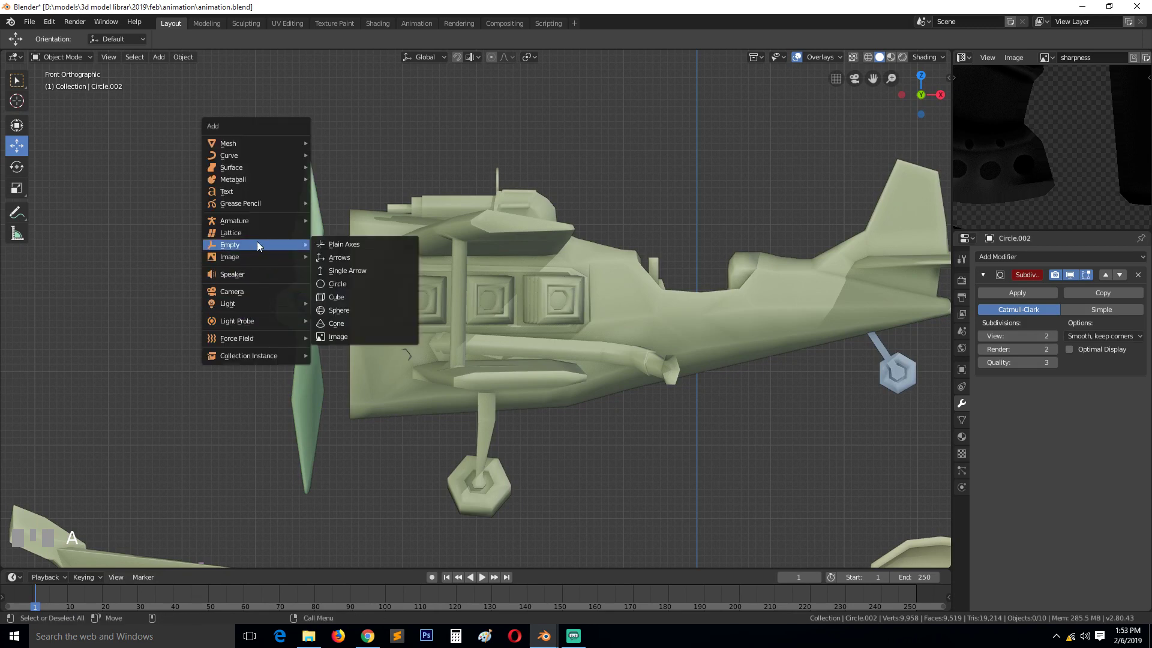
left_click(371, 245)
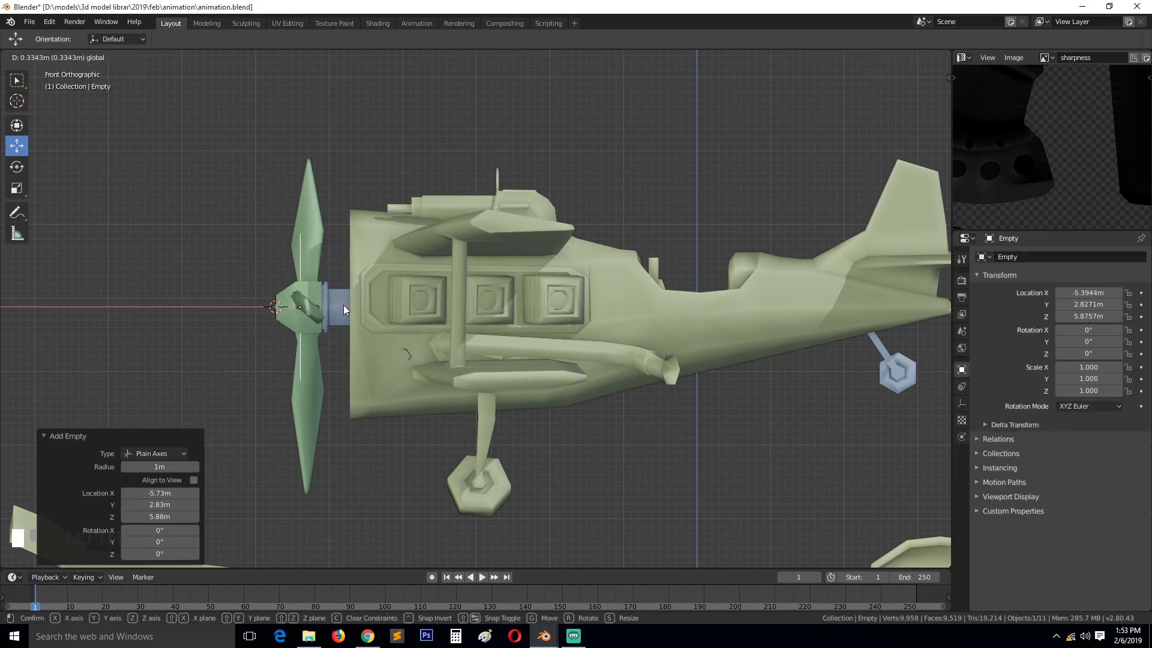
- Move the empty about 0.33 m along the X axis, from the propeller's tip into its hub
left_click_drag(308, 307, 344, 305)
middle_click_drag(343, 304, 411, 319)
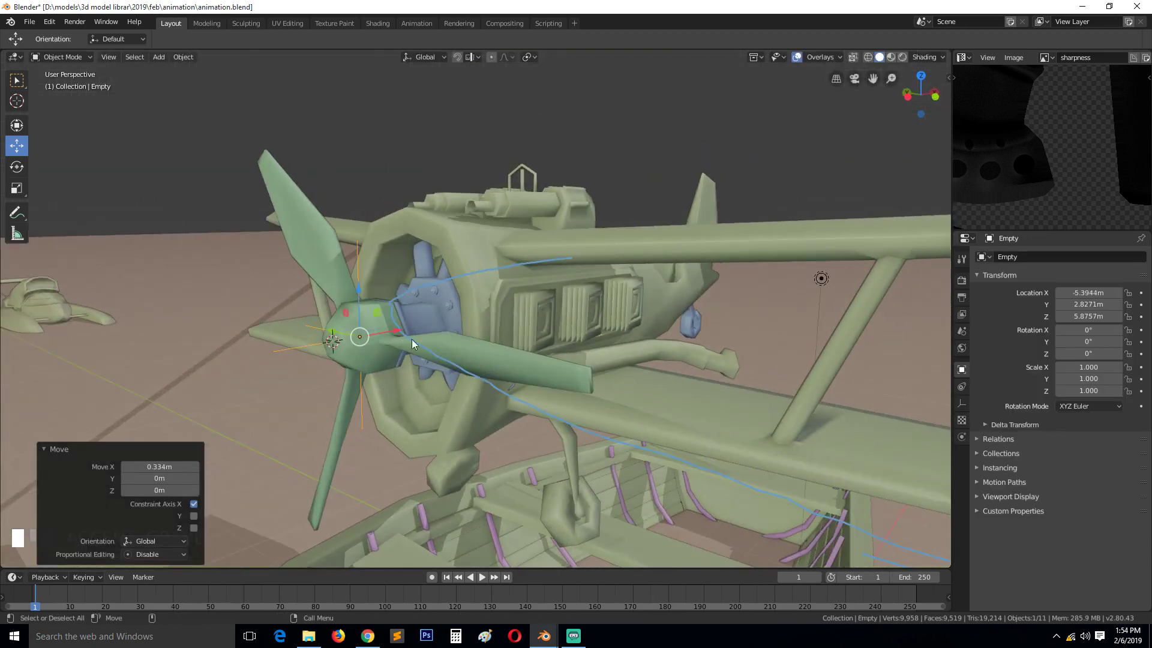
- Hide the ground plane that gets in the way of selecting the empty beside the propeller
left_click(477, 365)
left_click(283, 349, "shift")
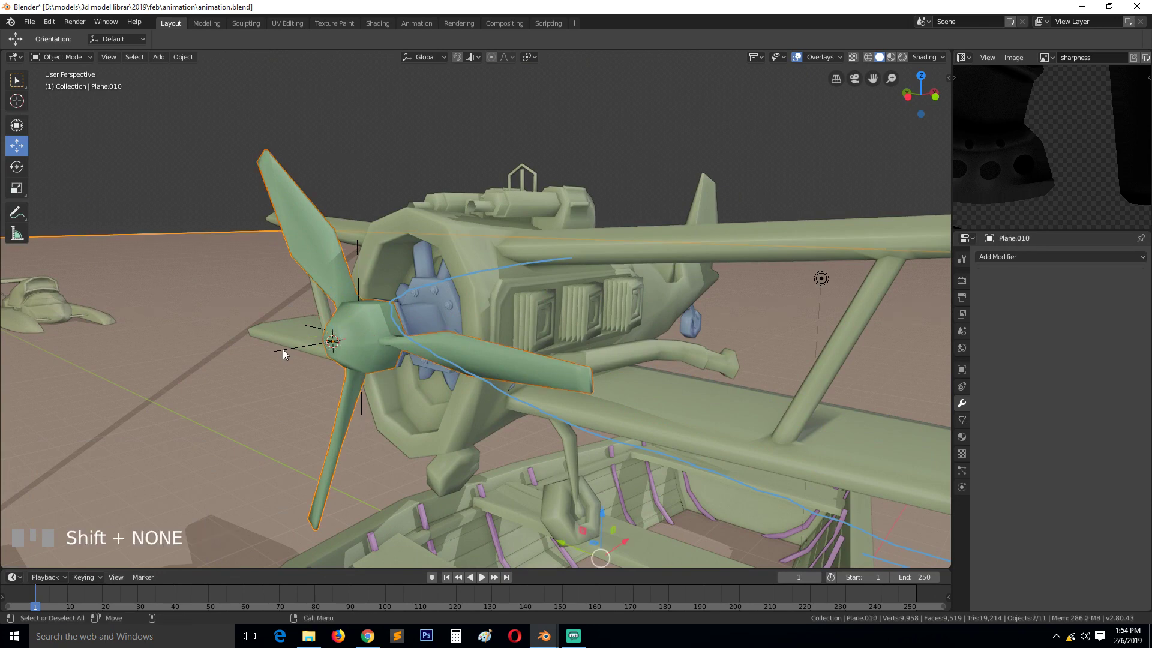
left_click(283, 349)
left_click(243, 372)
key("h")
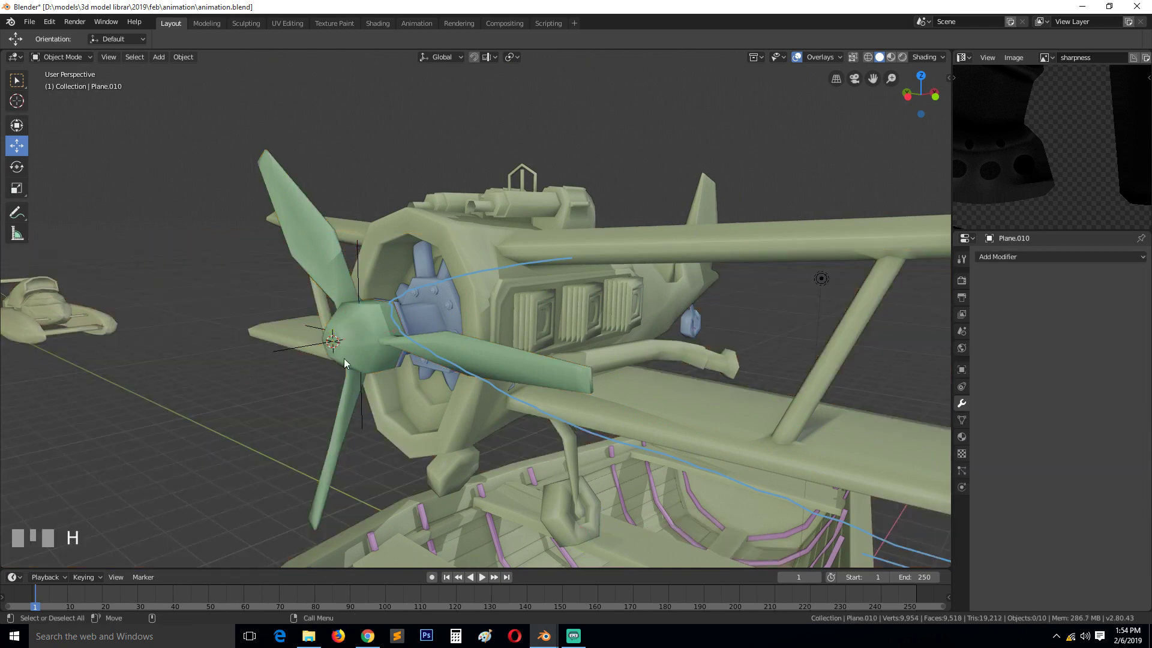
- Try parenting the propeller to the empty with the plain Object option, and undo it
left_click(344, 356)
left_click(283, 352, "shift")
key("ctrl+p")
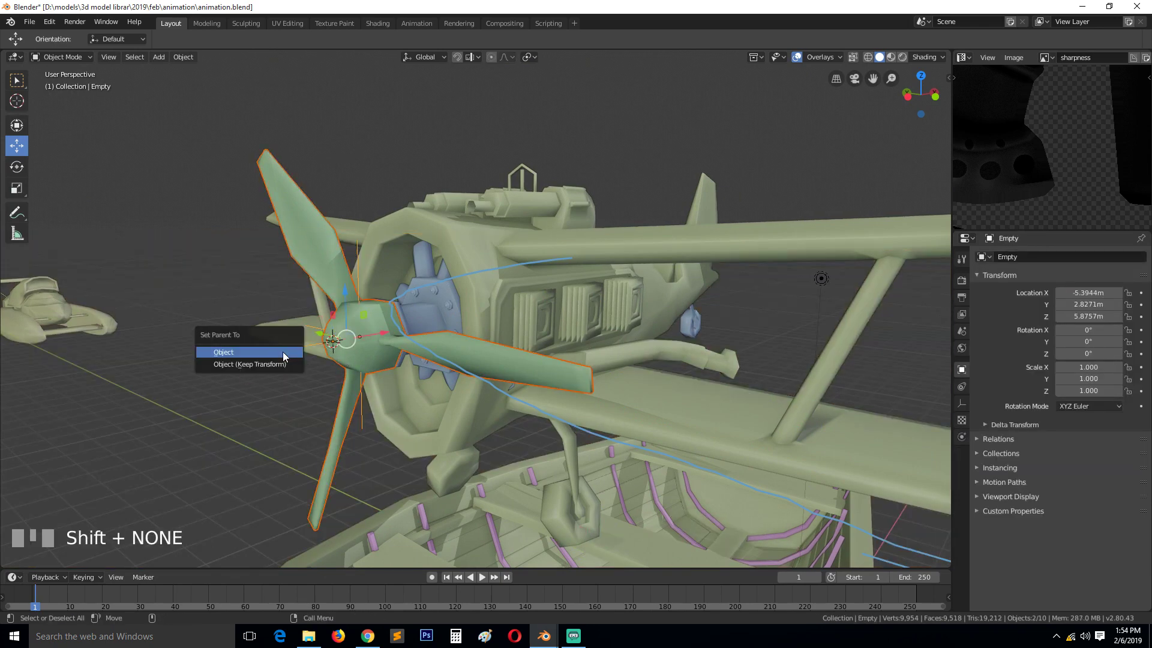
left_click(282, 352)
key("ctrl+z")
- Parent the propeller to the empty using Object (Keep Transform), and deselect everything
key("alt+a")
left_click(300, 319)
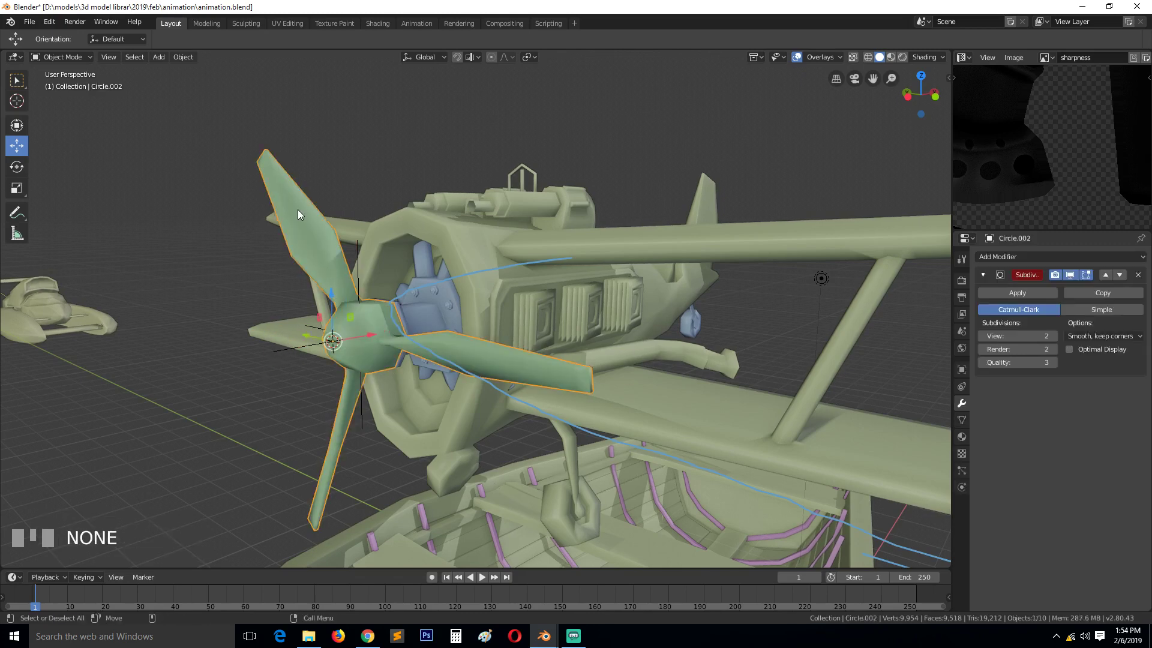
left_click(274, 354, "shift")
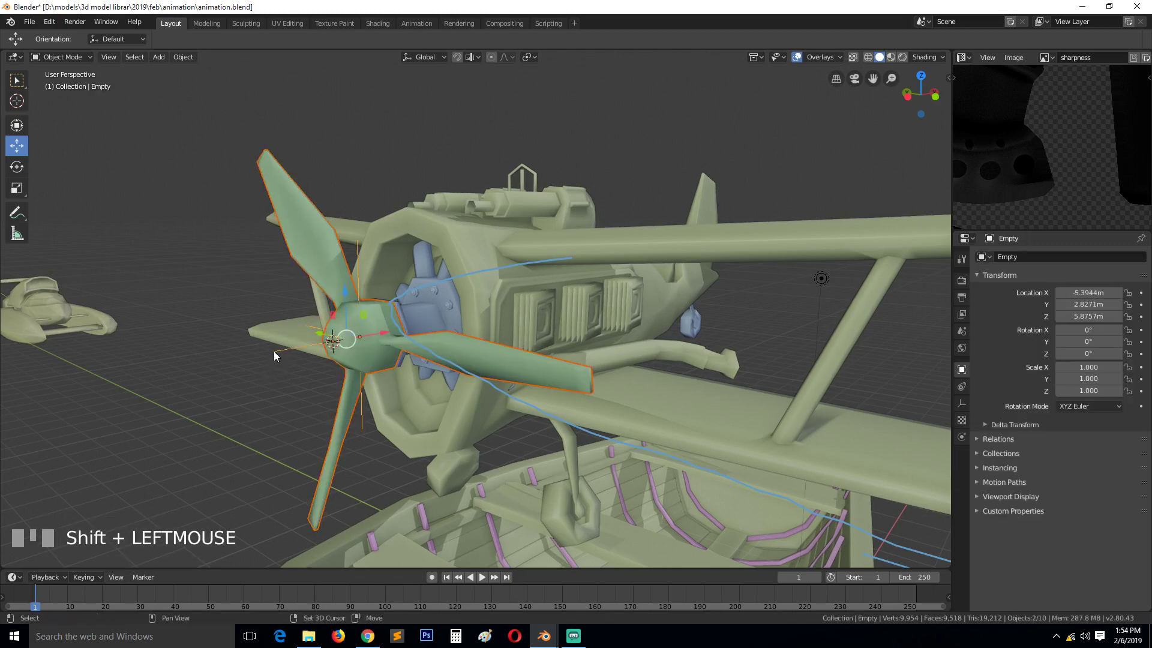
key("ctrl+p")
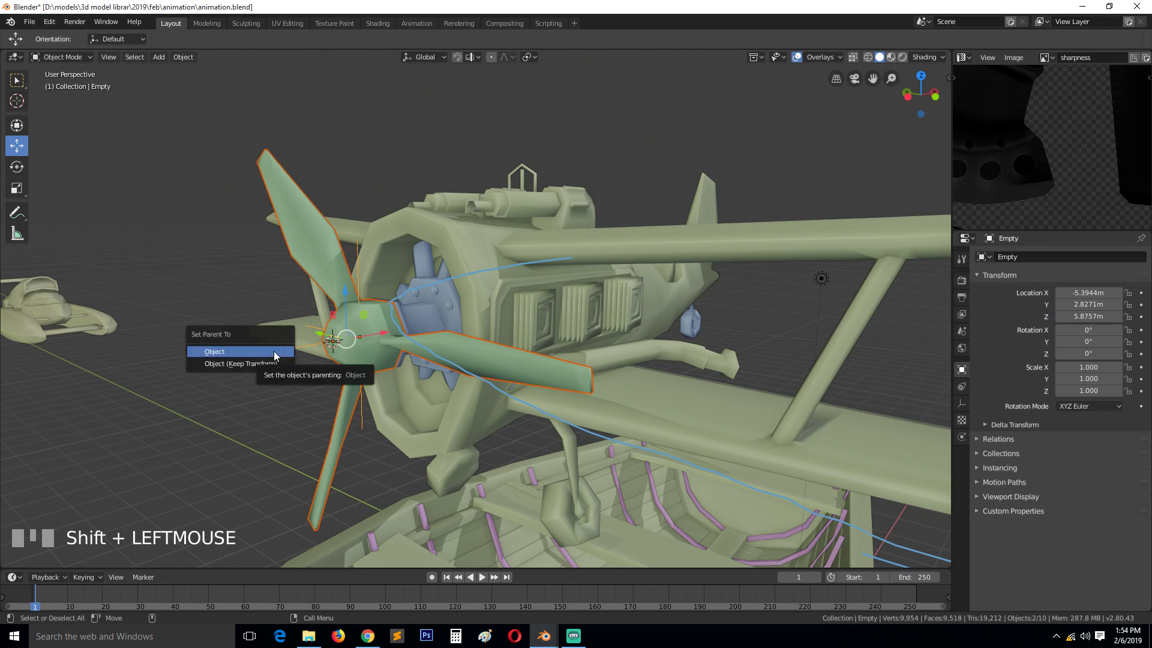
left_click(261, 366)
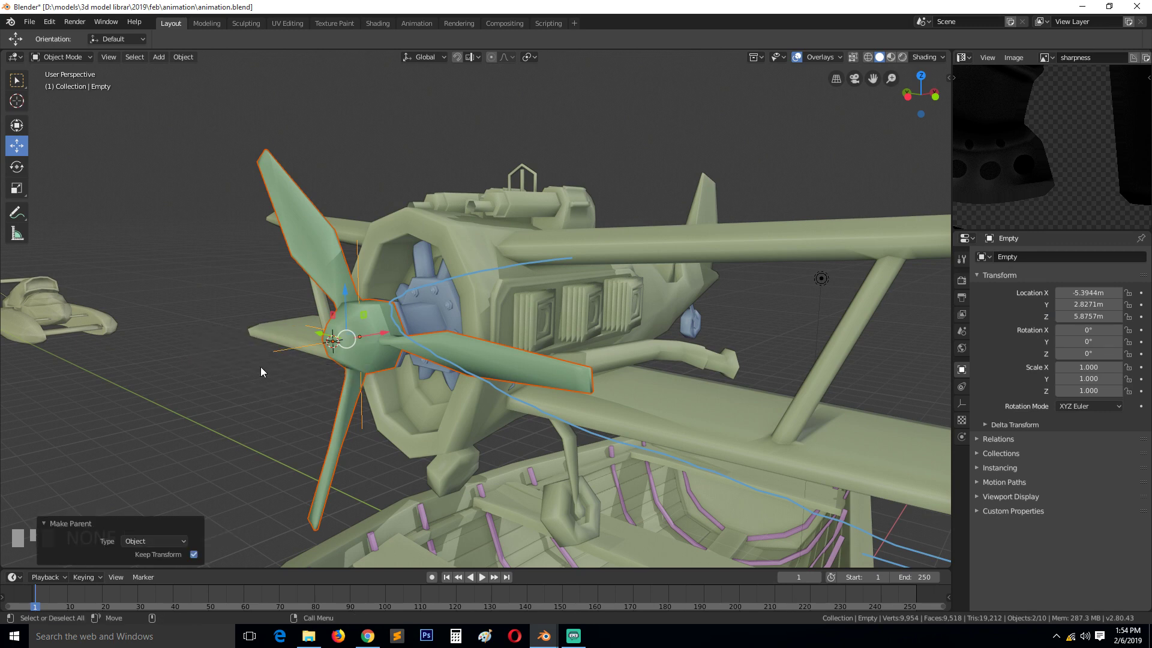
key("alt+a")
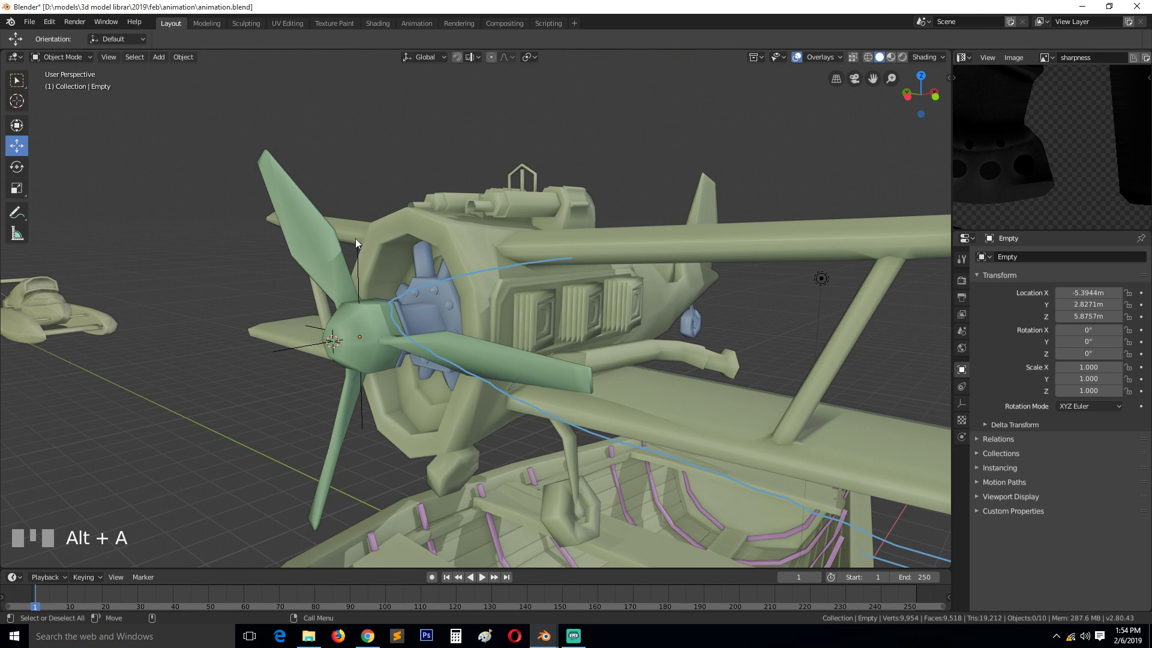
- Select the empty at the propeller's hub and try rotating it
scroll(418, 334, "down", 1)
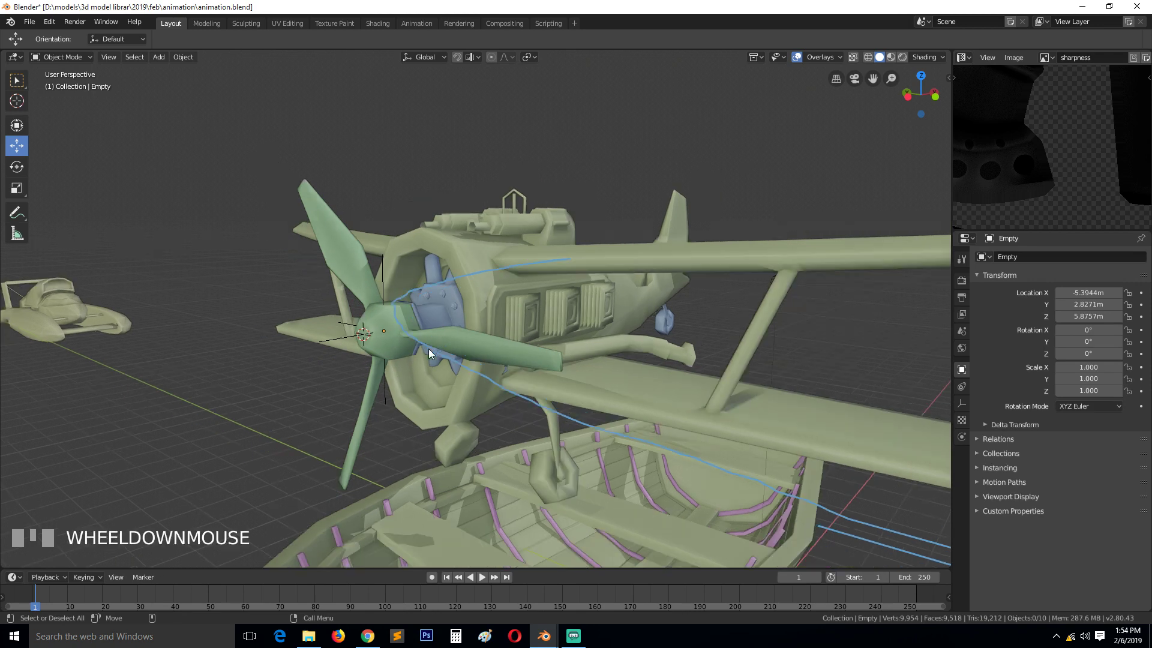
left_click(327, 343)
key("r")
right_click(421, 396)
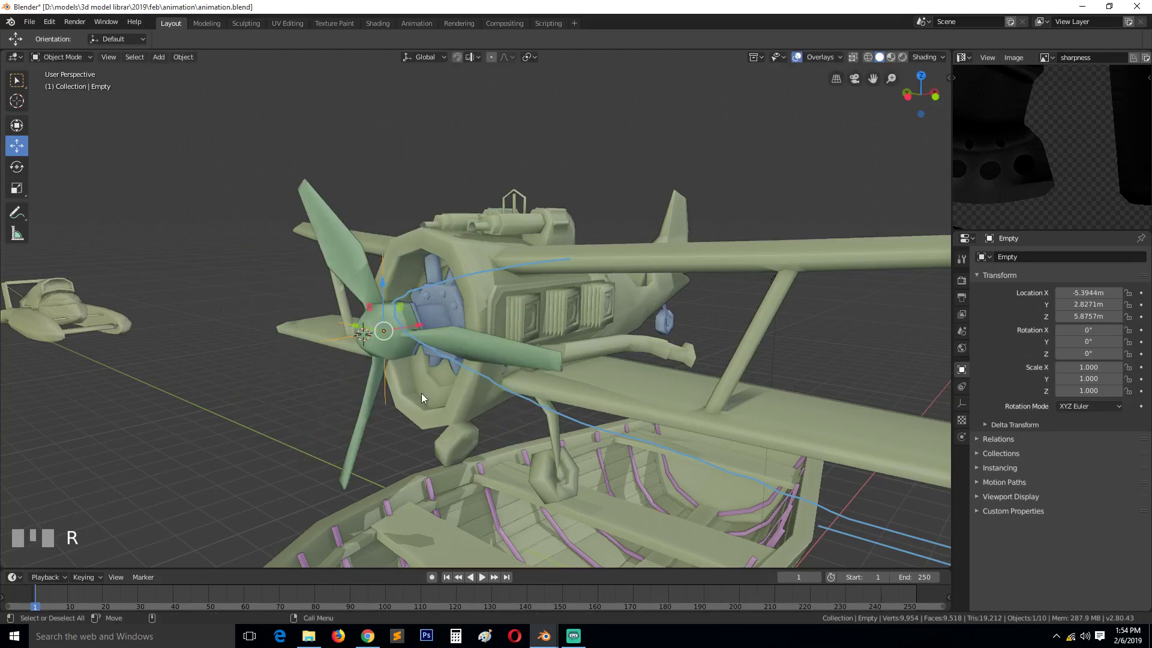
- Save the animation file with the empty still selected
key("grave")
middle_click_drag(421, 393, 432, 342)
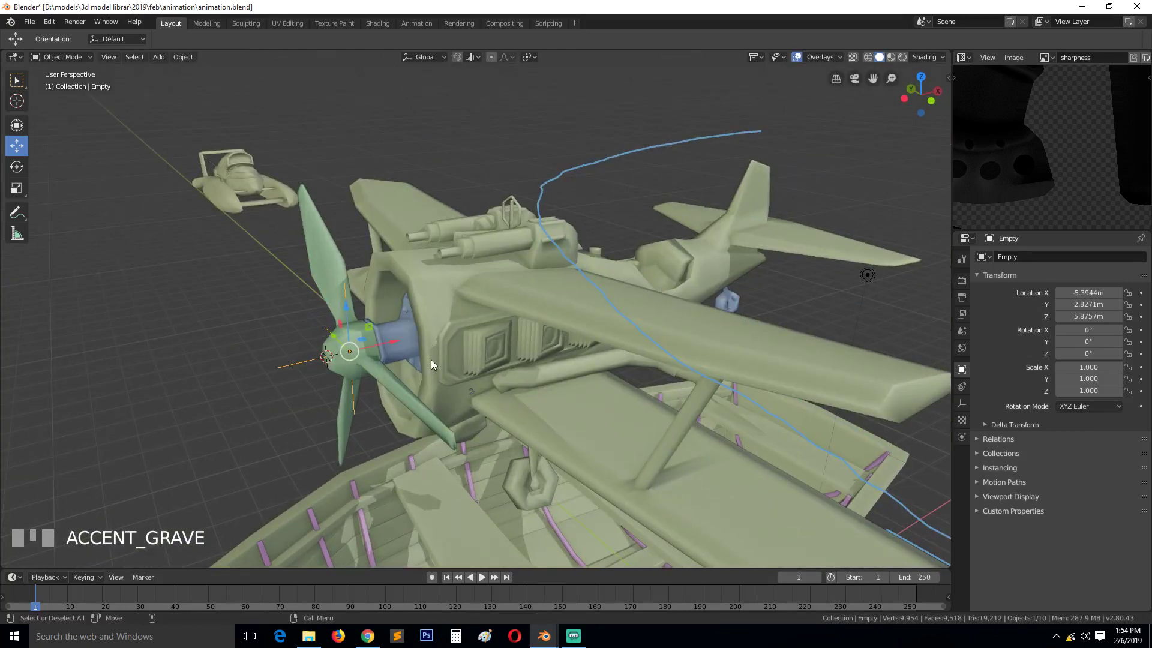
key("ctrl+s")
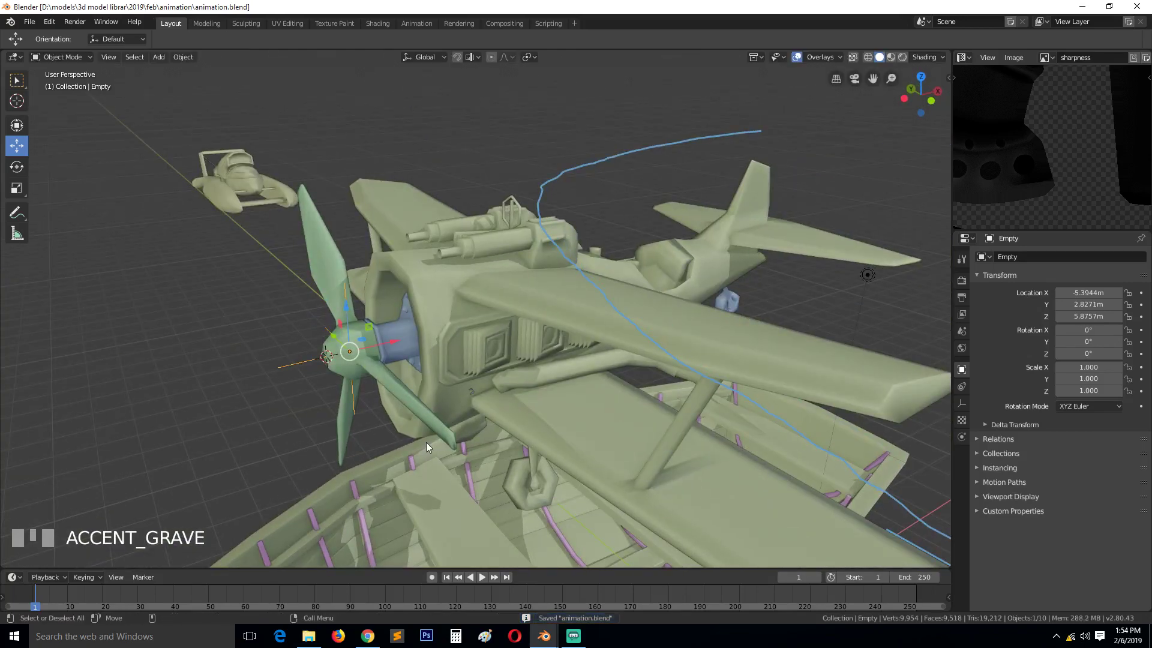
key("ctrl+s")
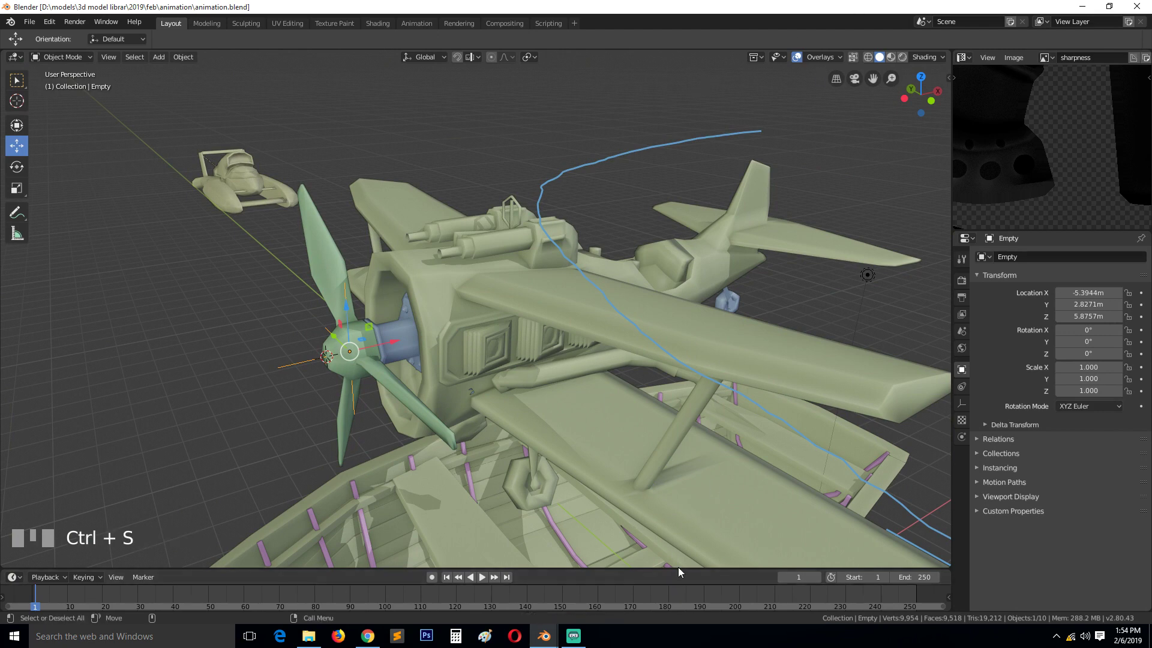
- Enlarge the timeline area and split off its lower half as a Graph Editor showing the full frame range
left_click_drag(679, 568, 678, 344)
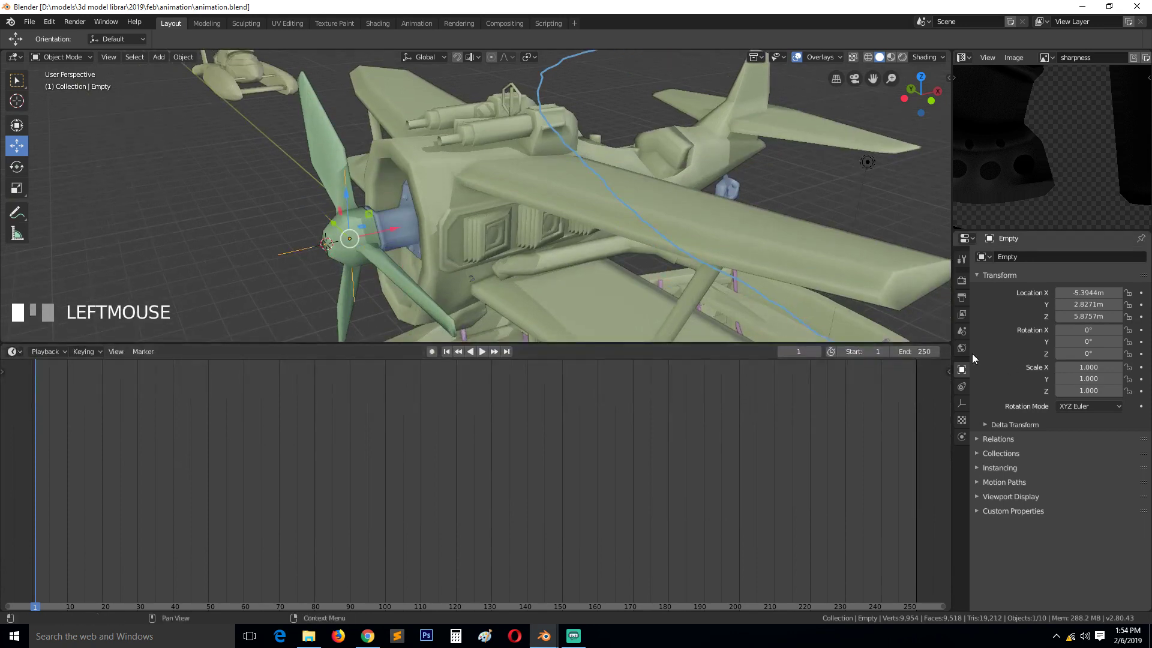
left_click_drag(950, 349, 480, 471)
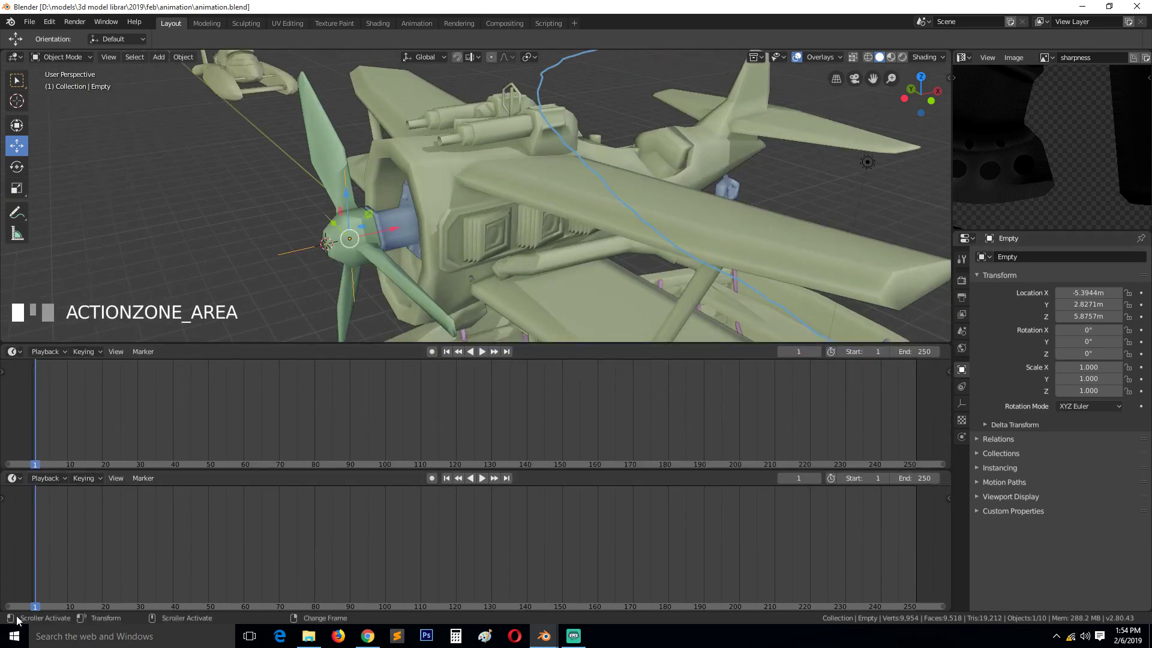
left_click(15, 478)
left_click(157, 399)
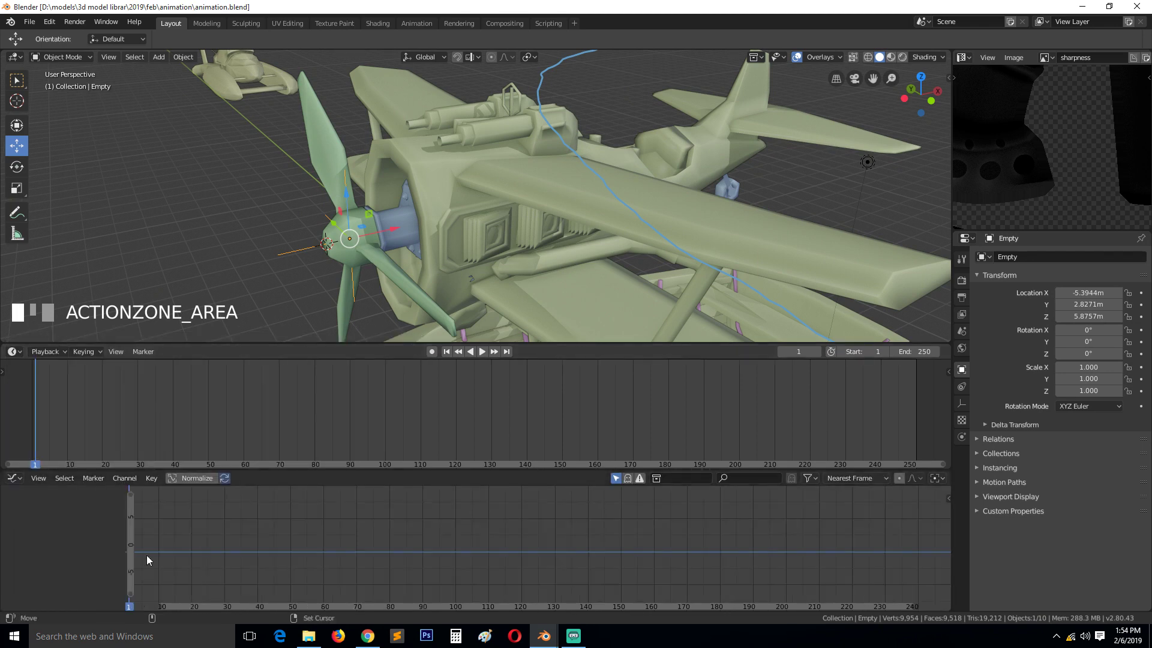
key("Home")
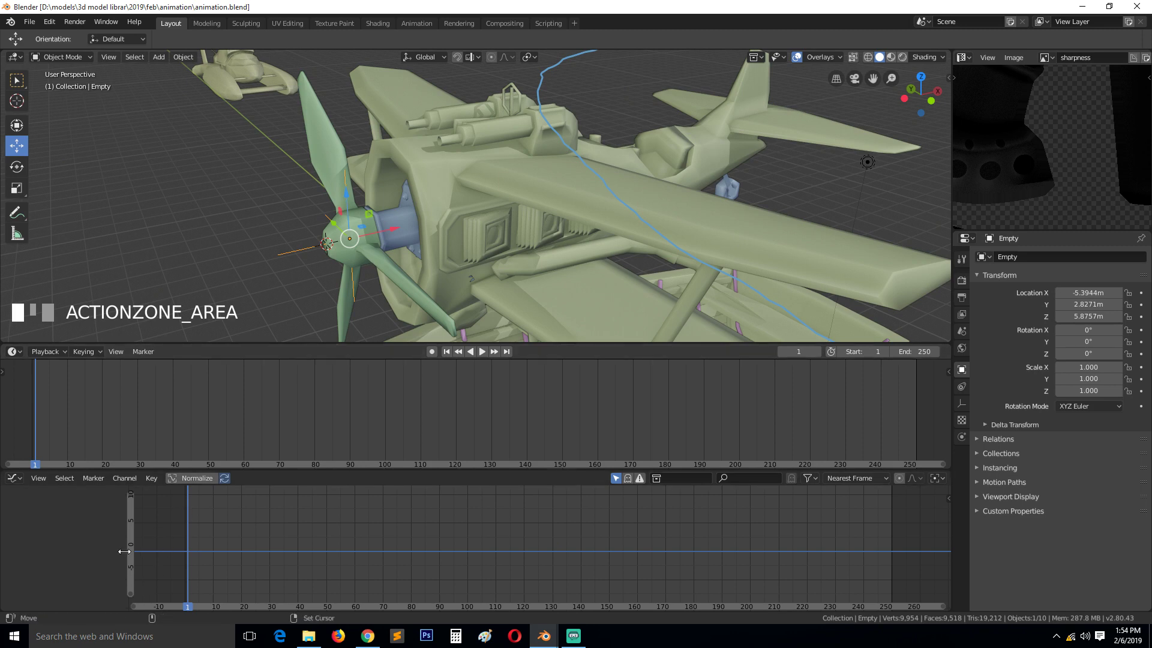
- Enable auto keying and restrict it to an active keying set of Rotation
left_click(432, 352)
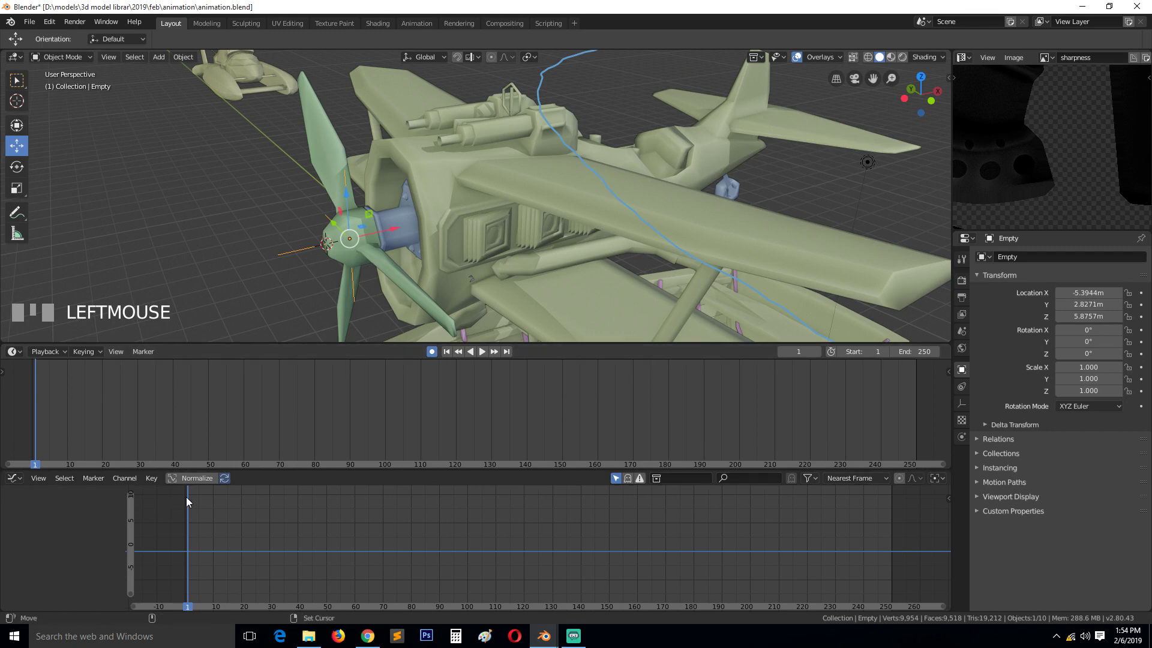
left_click(151, 478)
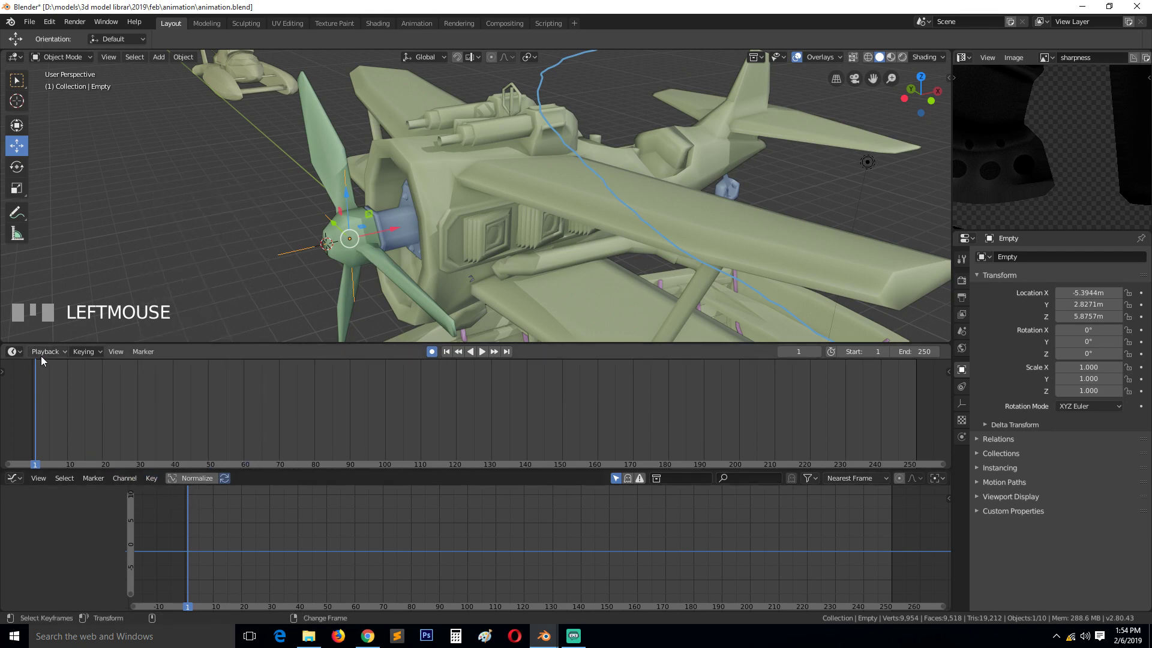
left_click(83, 352)
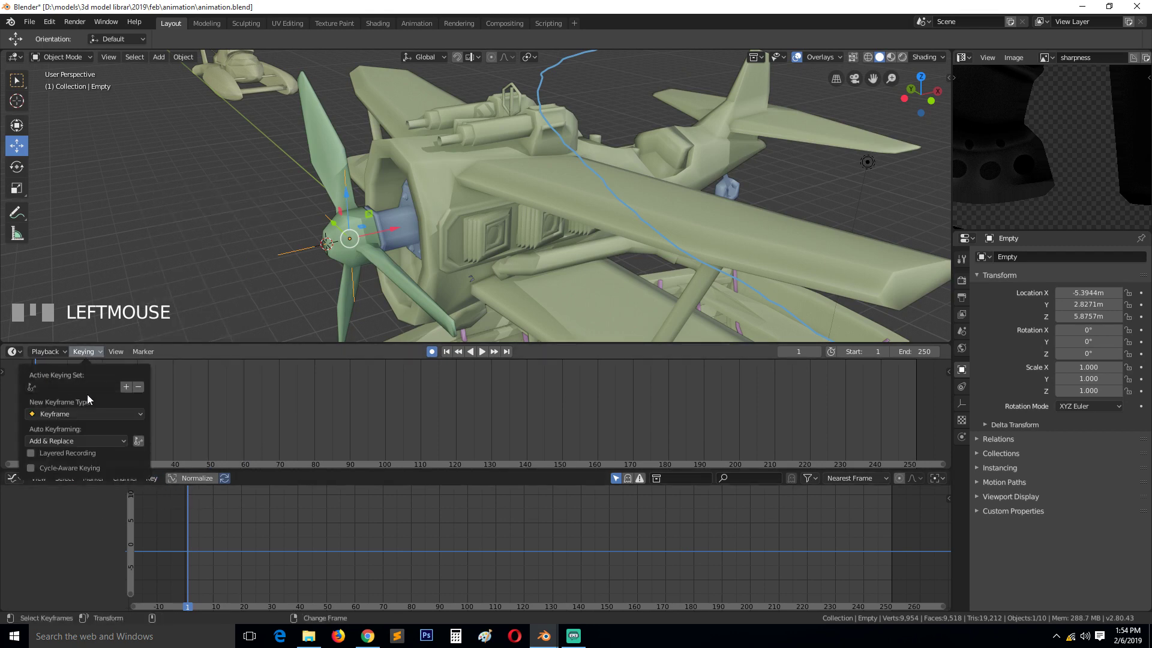
left_click(84, 387)
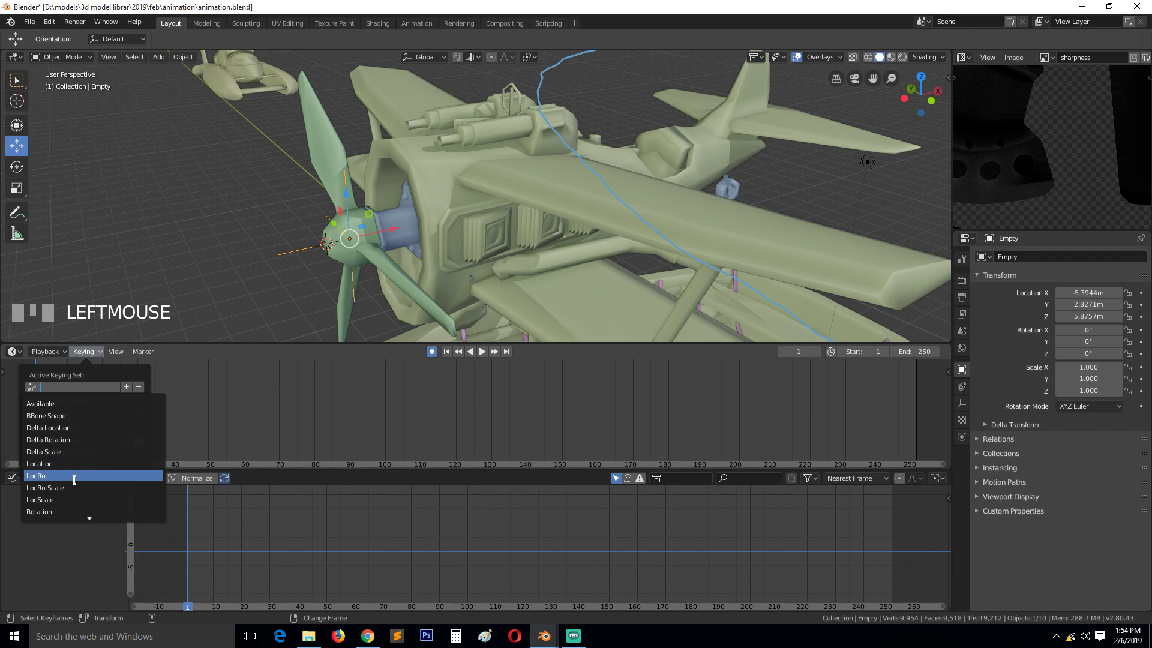
left_click(70, 511)
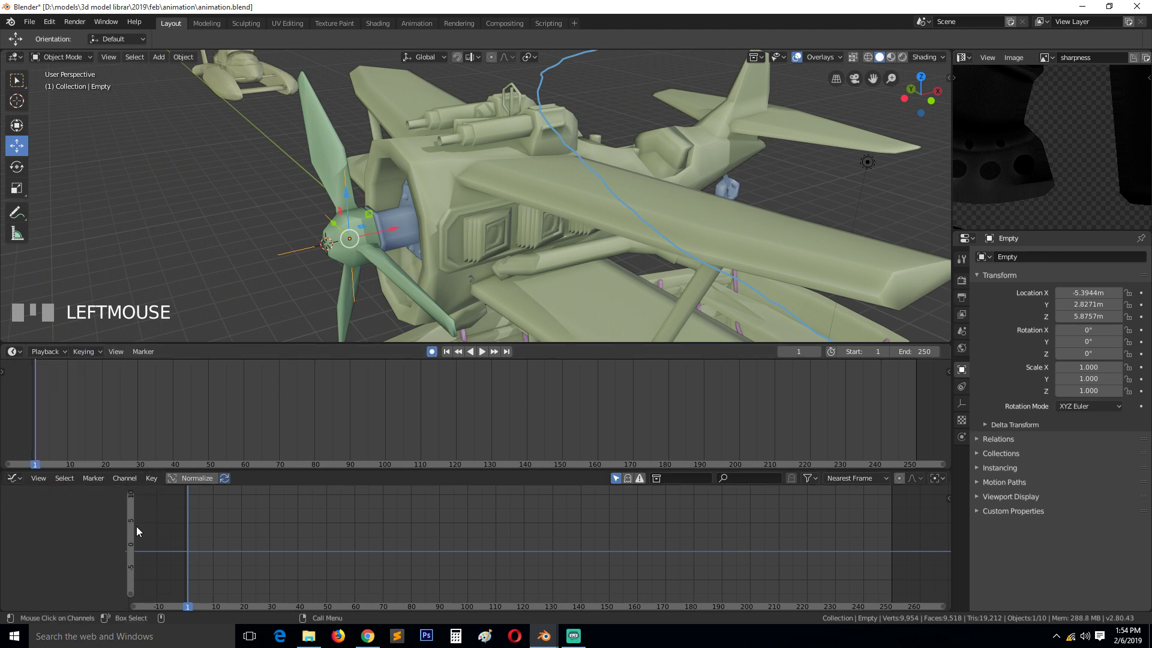
left_click(84, 352)
left_click(137, 442)
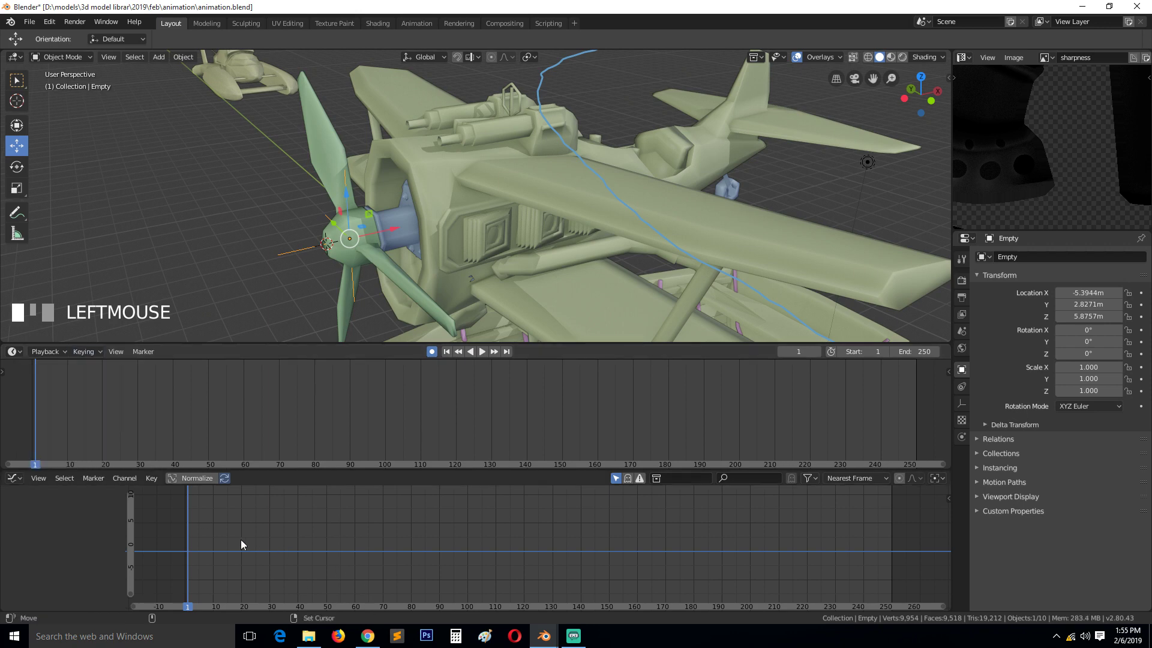
- Keyframe the empty's unchanged rotation at frame 1 and a 120° rotation about global X at frame 100
key("g")
left_click(384, 275)
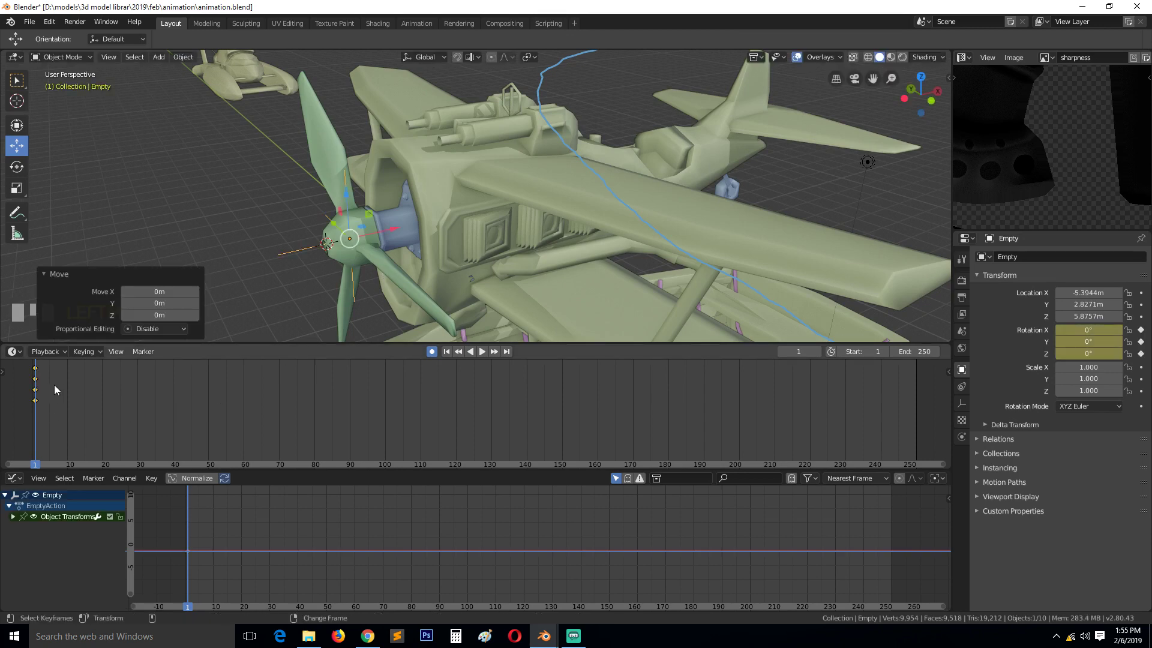
left_click(385, 416)
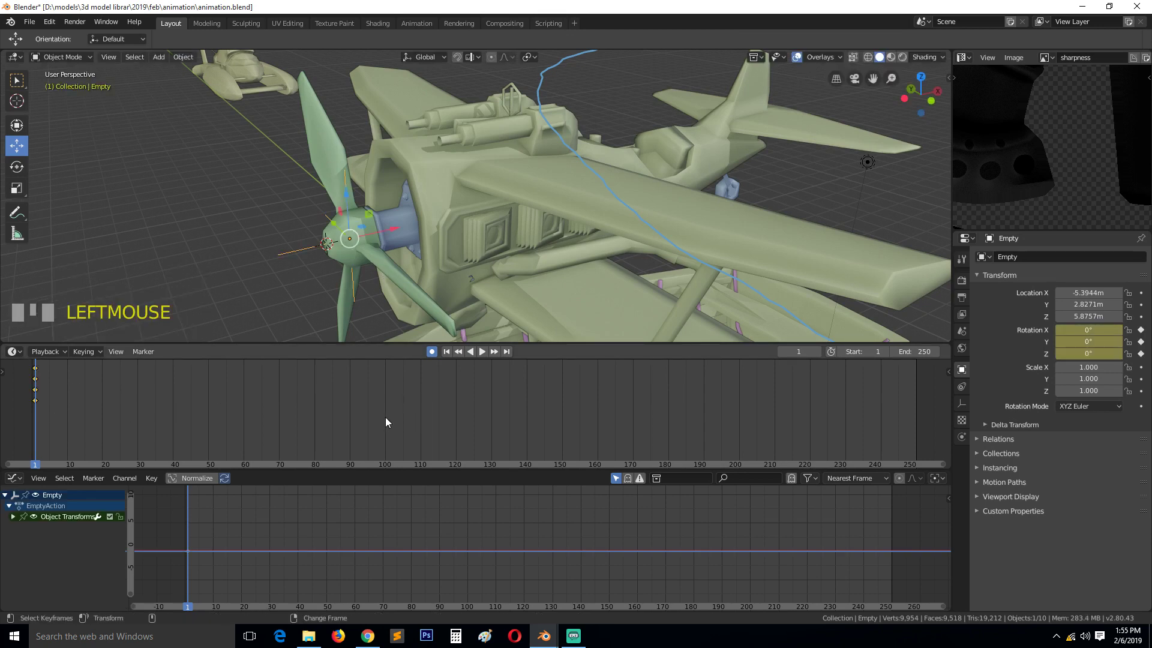
right_click(384, 416)
key("r")
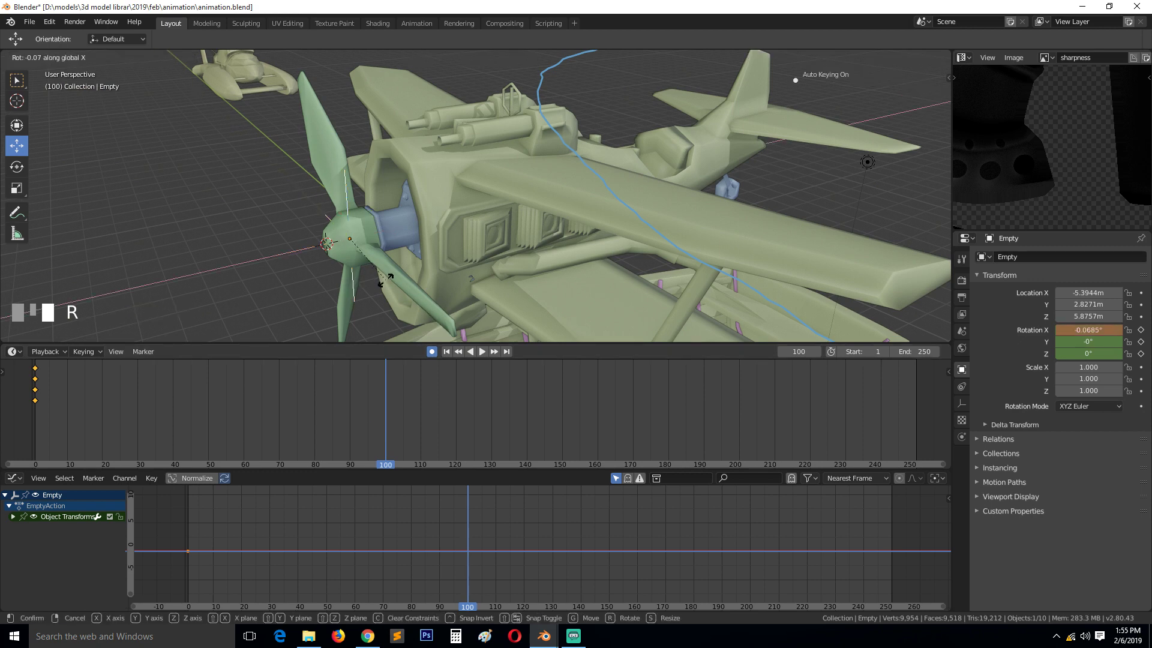
type("1")
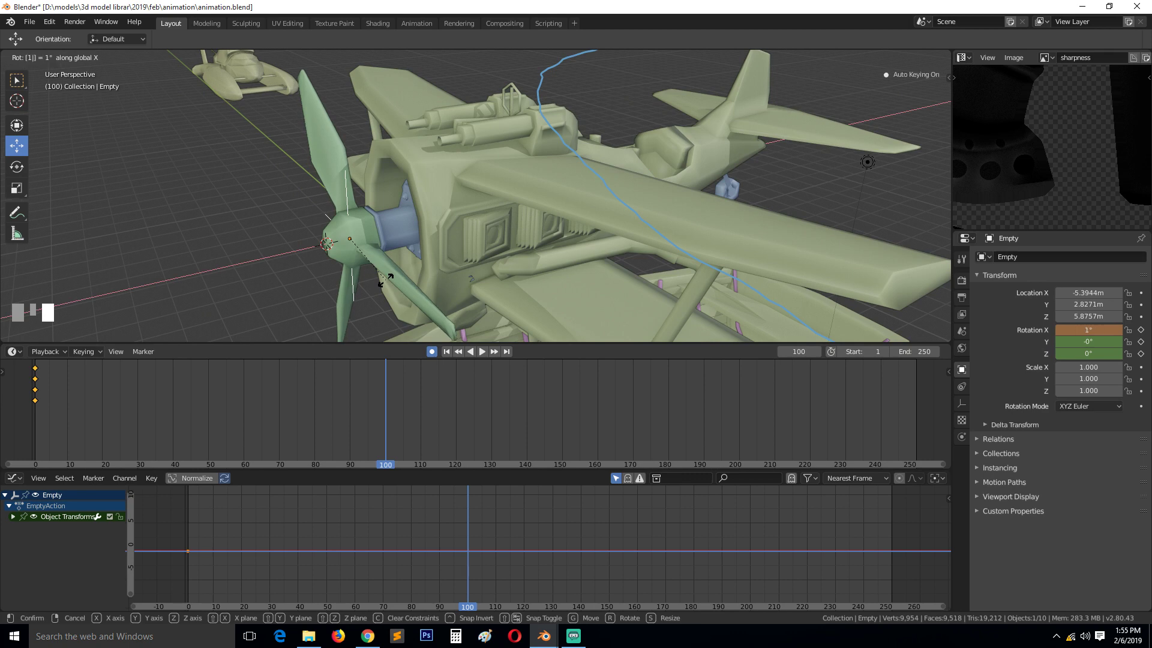
type("20")
key("Return")
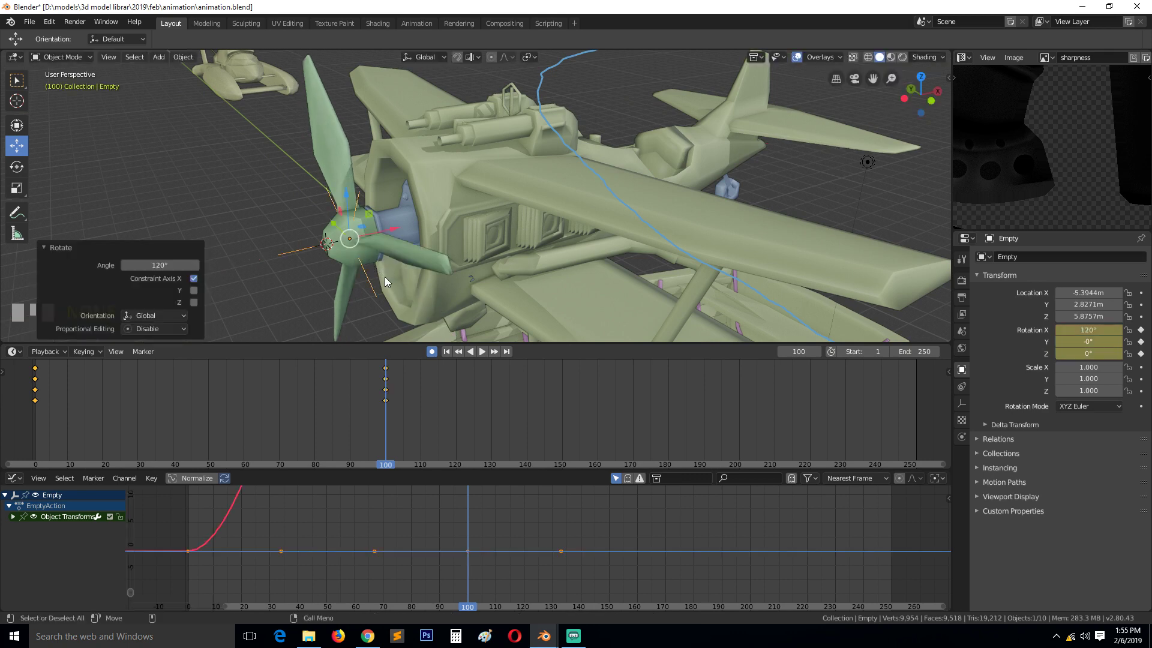
- Set the animation's end frame to 100 and play the animation
left_click(907, 351)
type("100")
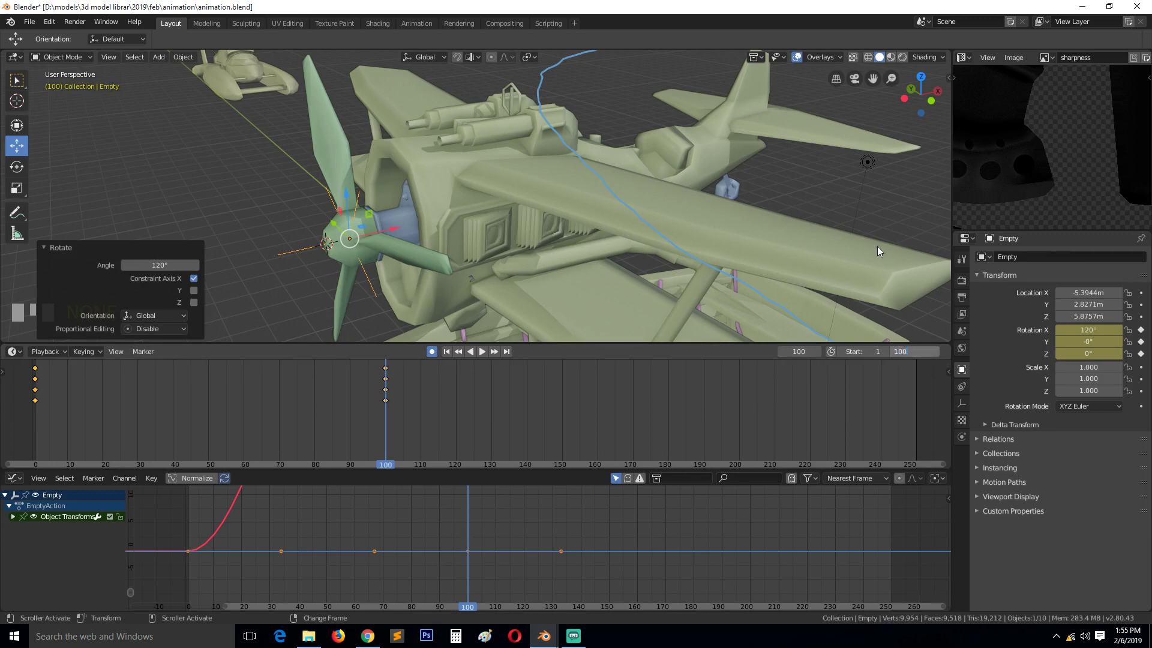
key("space")
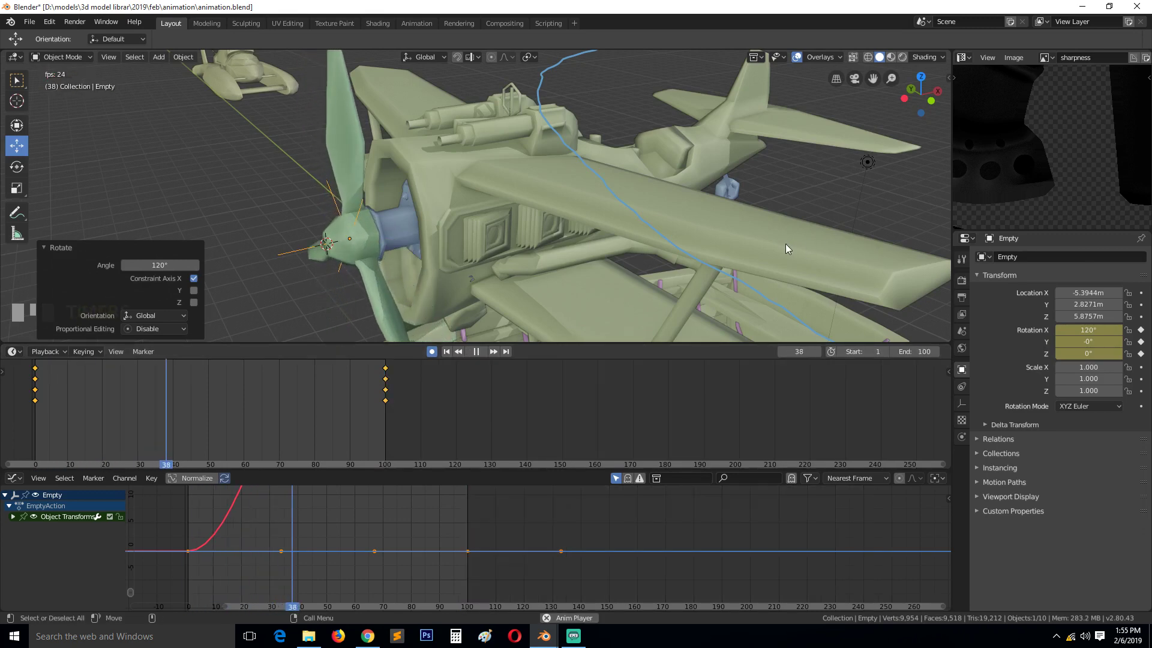
- Frame the empty's rotation curves in the Graph Editor and set their keyframe handles to Vector
key("Home")
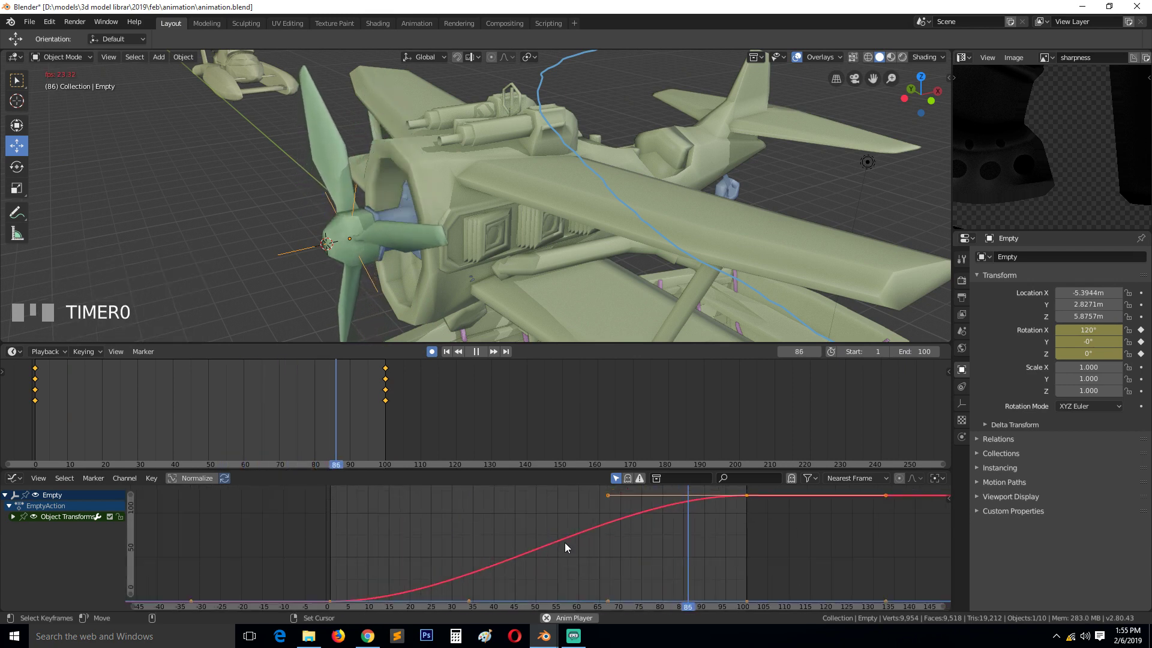
scroll(565, 545, "down", 3)
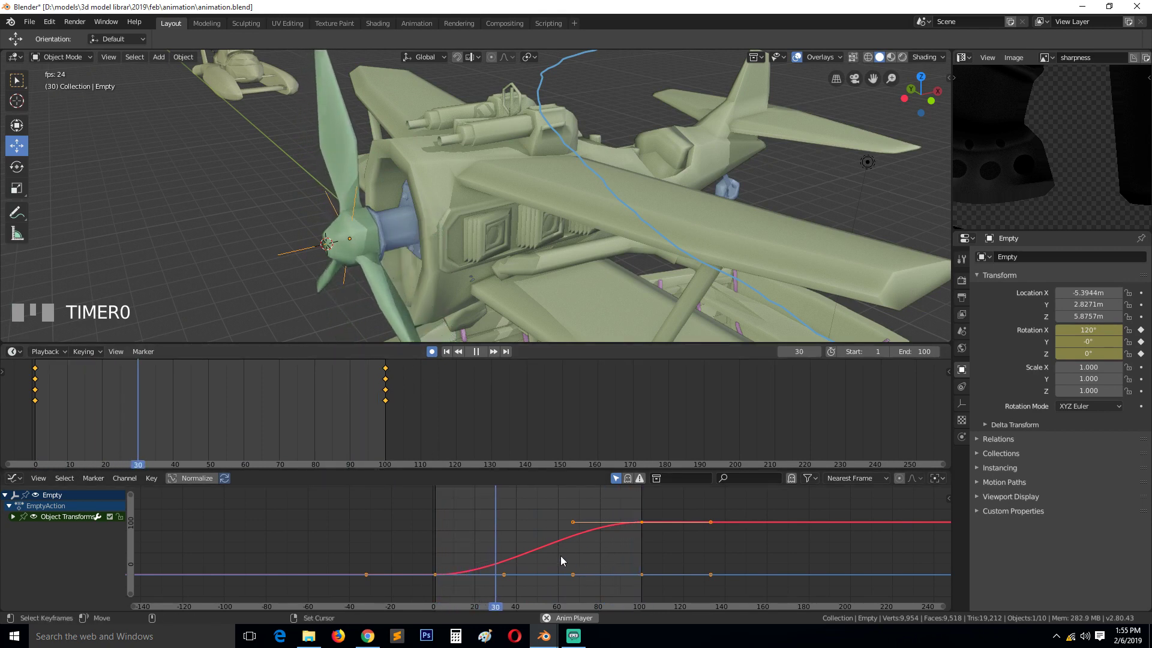
key("v")
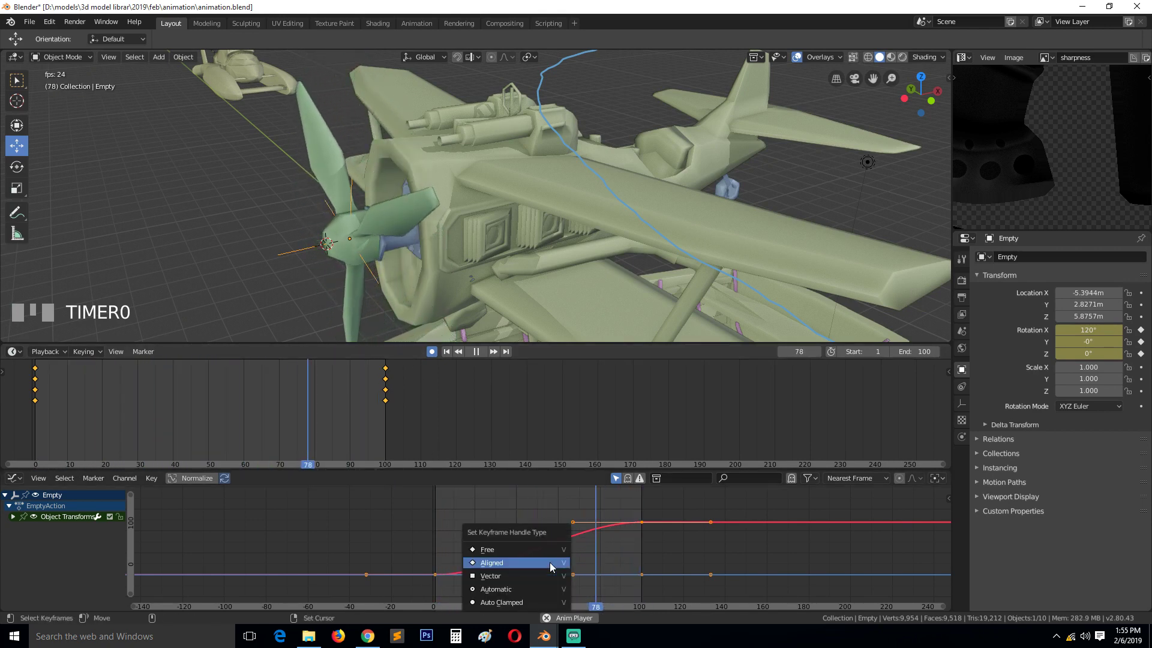
left_click(542, 575)
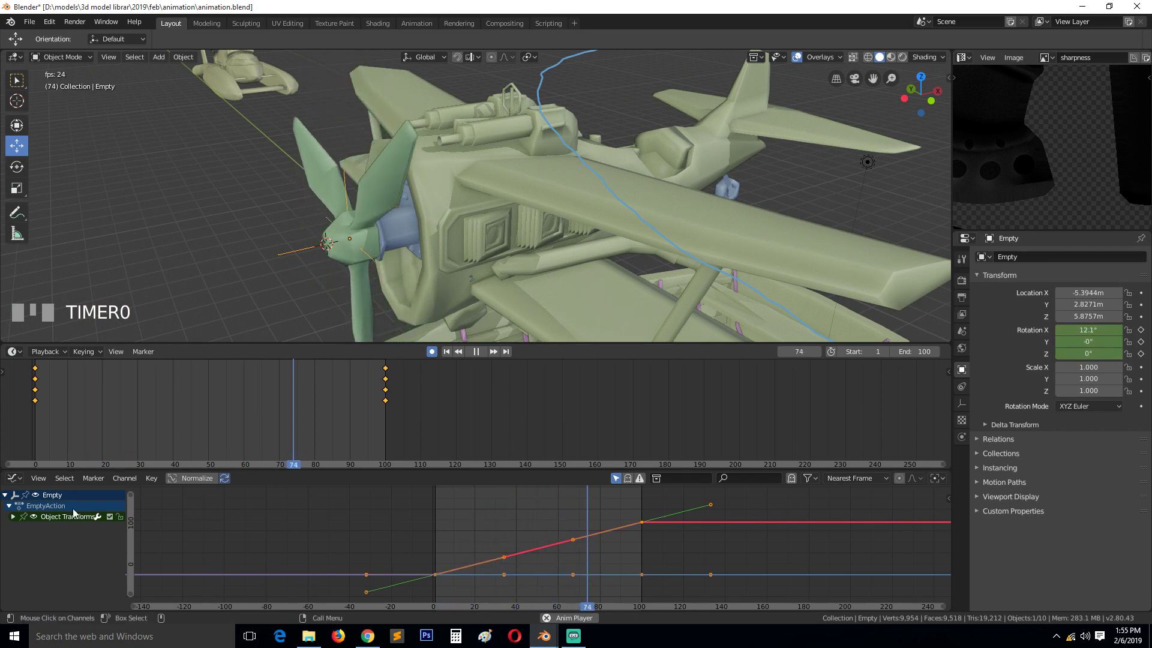
- Try the Exponential interpolation mode on the empty's rotation keyframes, then stop playback and undo it
left_click(151, 478)
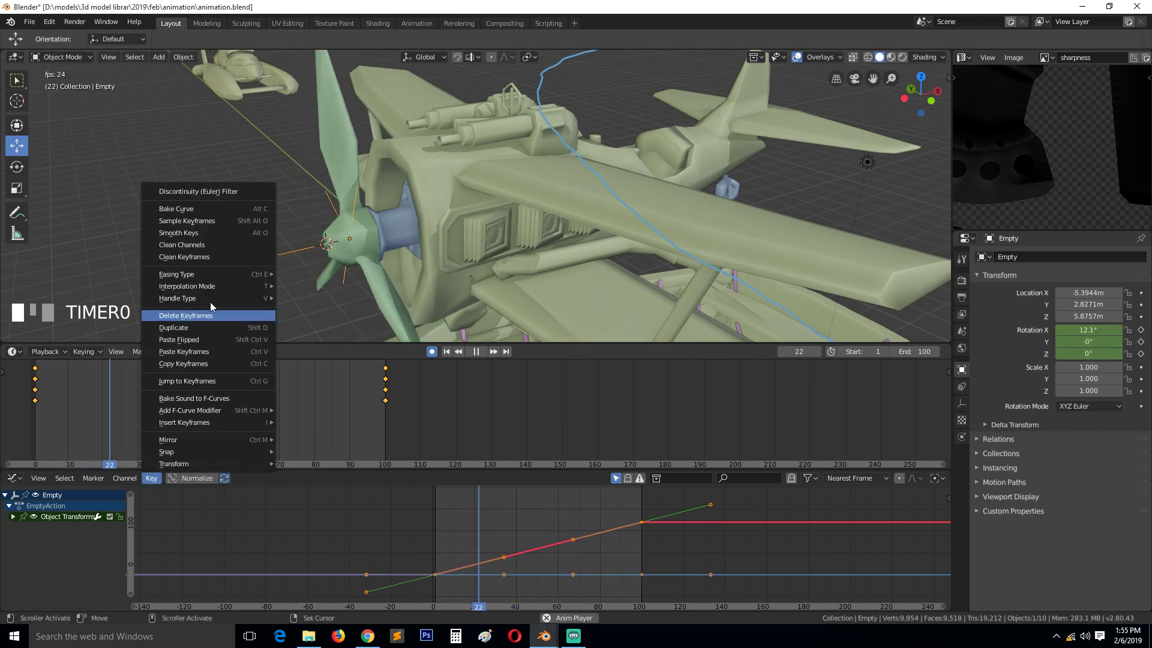
mouse_move(212, 288)
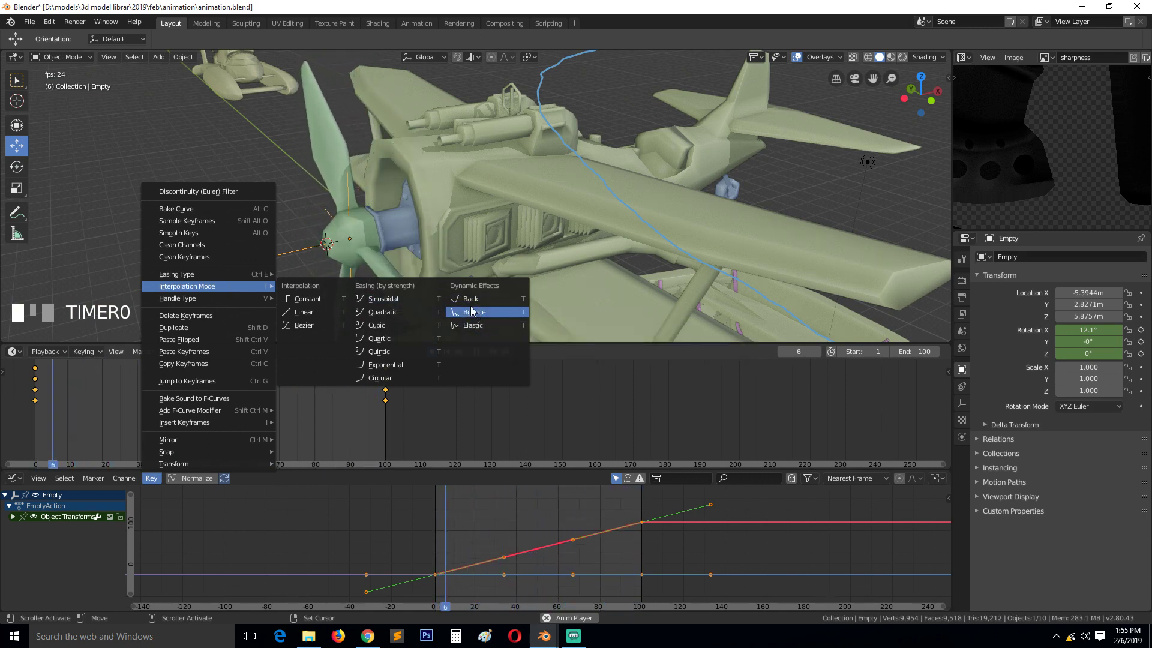
left_click(403, 371)
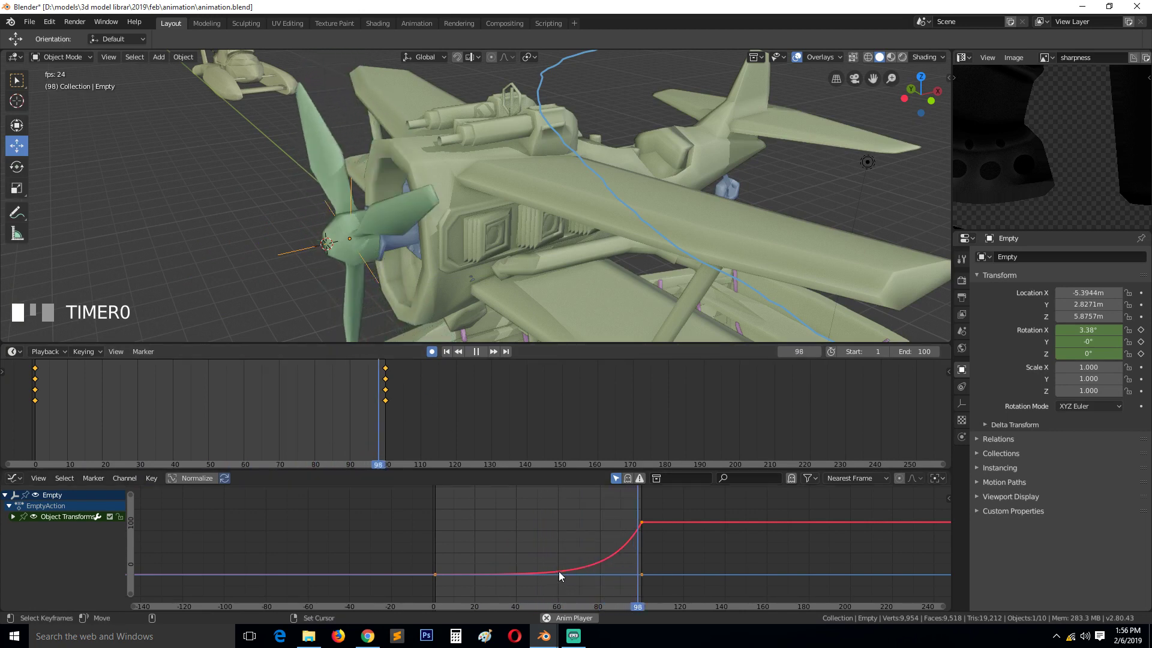
key("space")
key("ctrl+z")
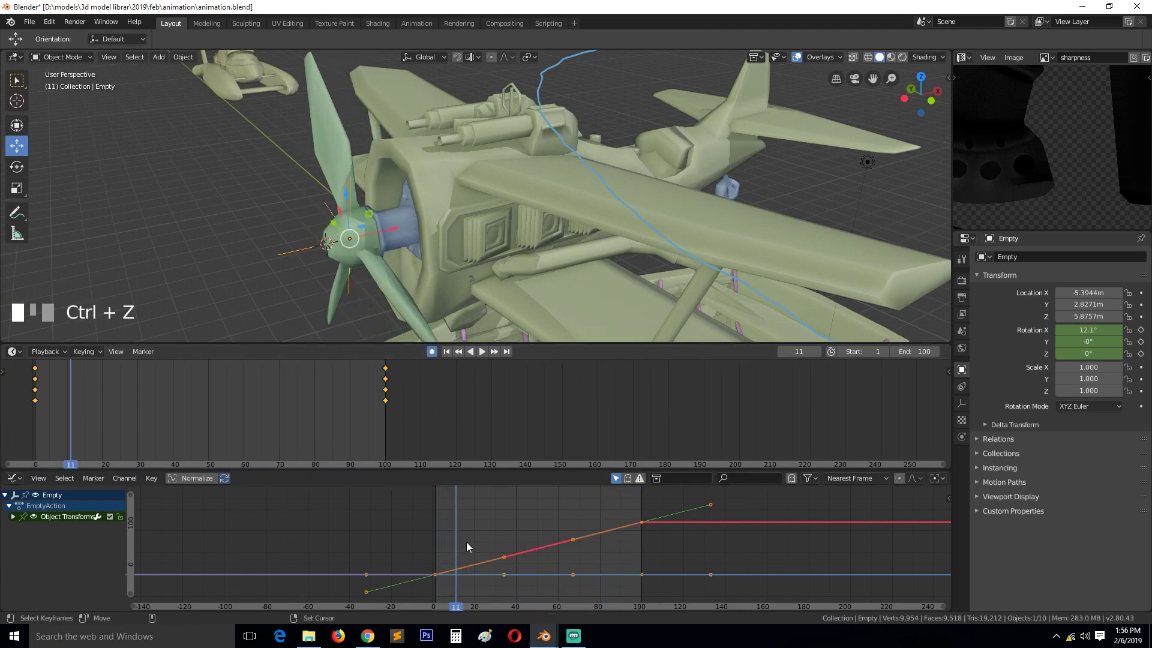
- Expand the empty's rotation channels, raise the frame 100 rotation keyframe in the Graph Editor and play the animation
scroll(466, 547, "down", 4)
scroll(468, 556, "down", 2)
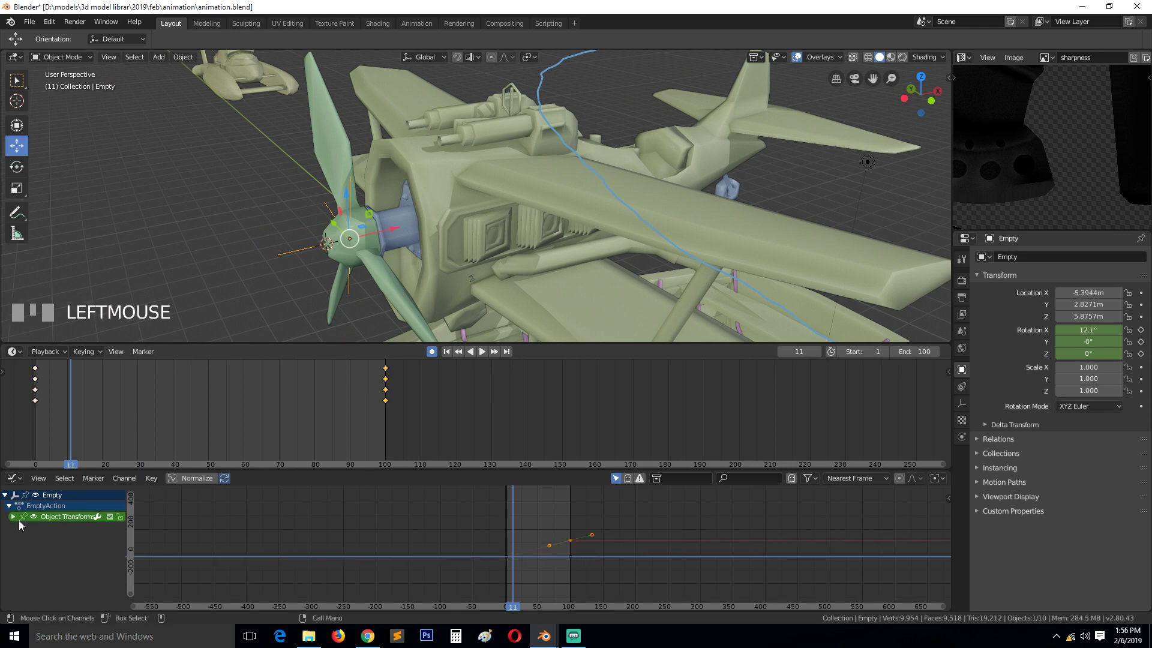
scroll(571, 551, "down", 1)
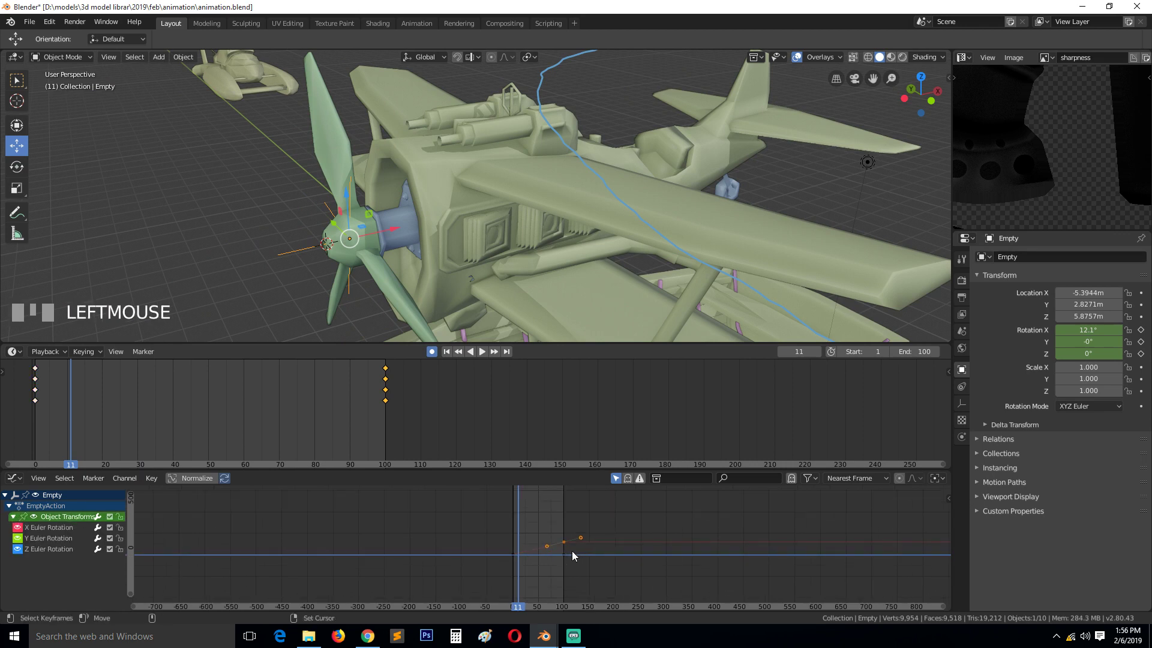
key("g")
left_click(576, 510)
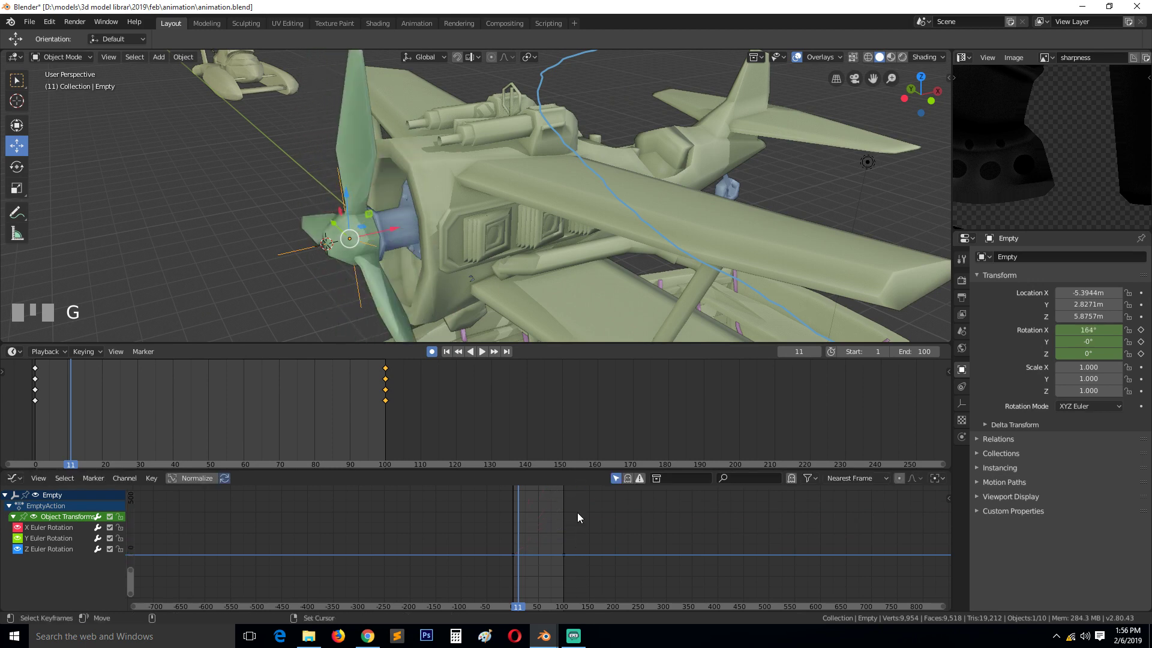
key("space")
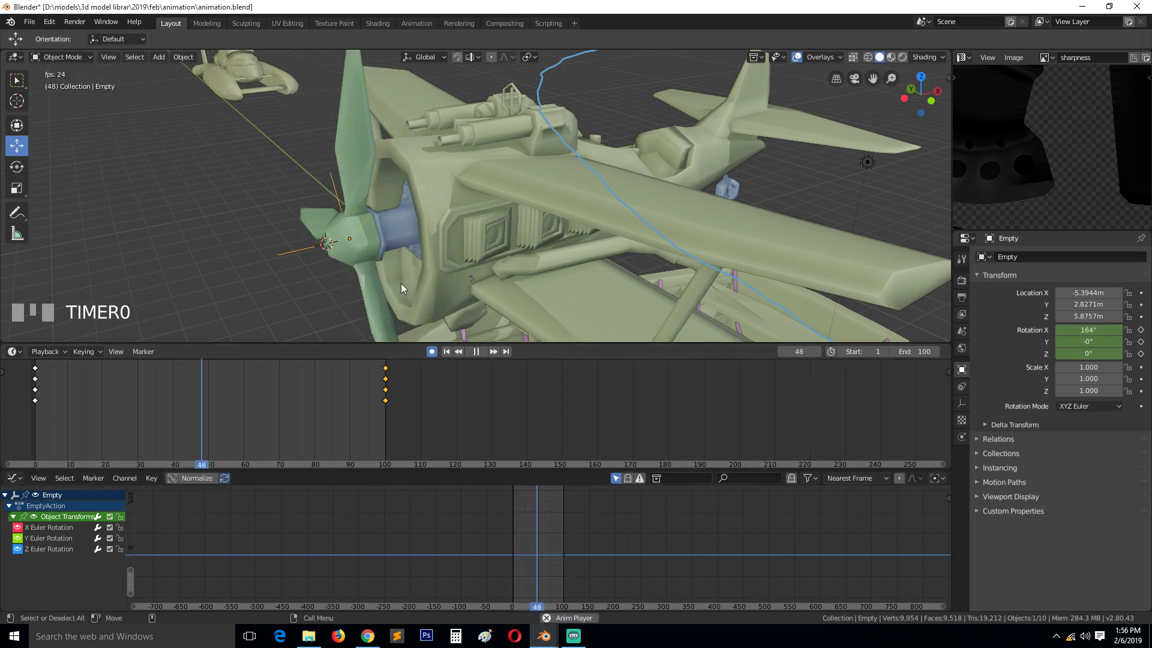
- Raise the frame 100 rotation keyframe much further along Y for a faster spin, and frame the whole curve
scroll(401, 283, "down", 2)
scroll(502, 549, "down", 2)
scroll(499, 539, "down", 4)
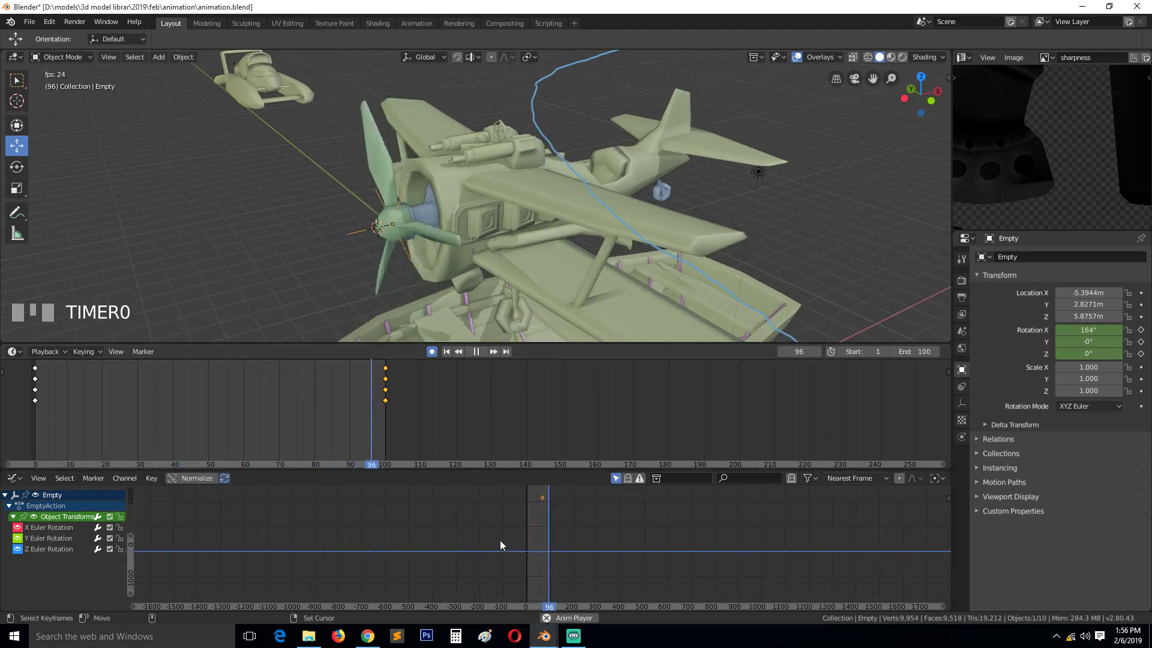
scroll(499, 540, "down", 6)
key("g")
key("y")
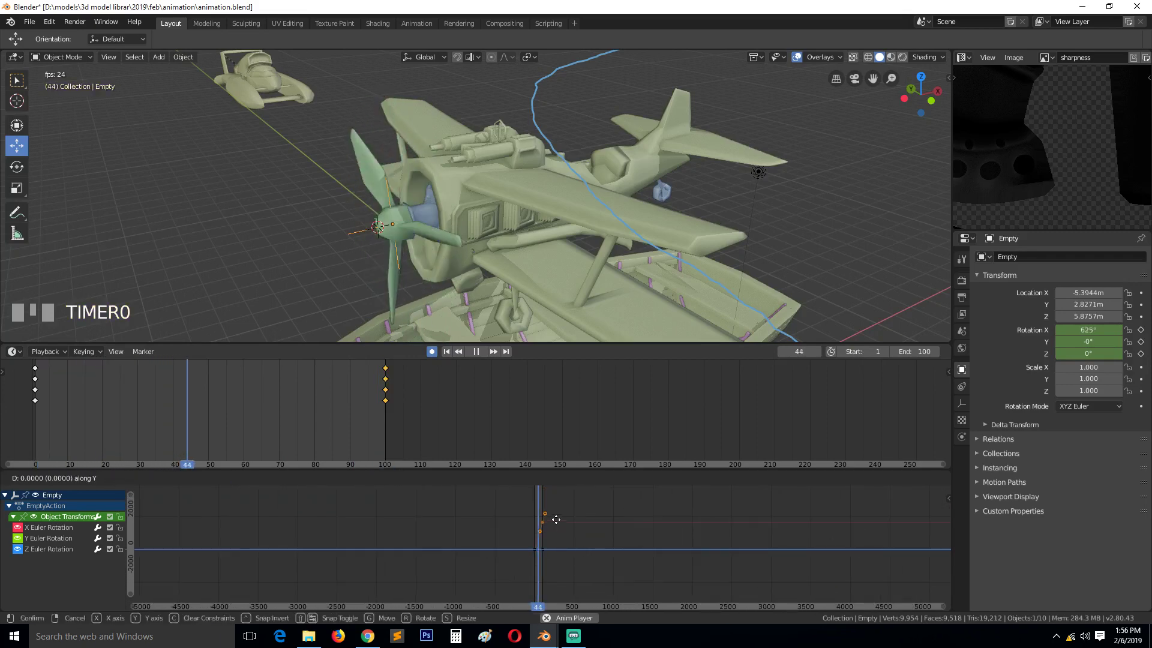
left_click(567, 564)
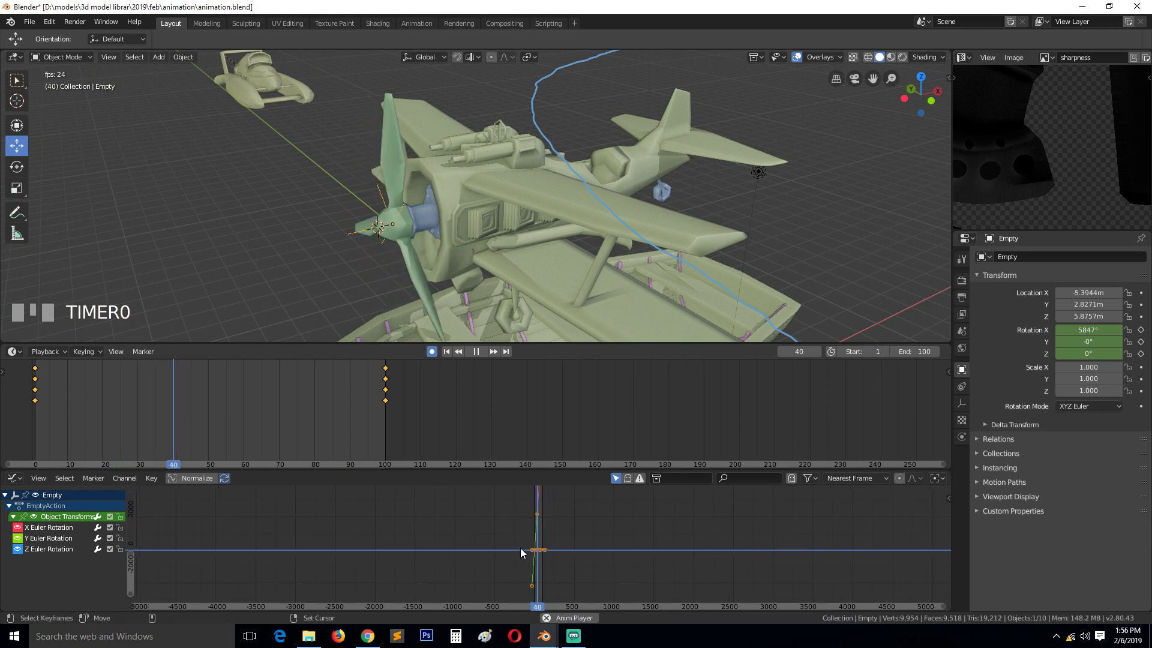
key("Home")
scroll(541, 546, "down", 4)
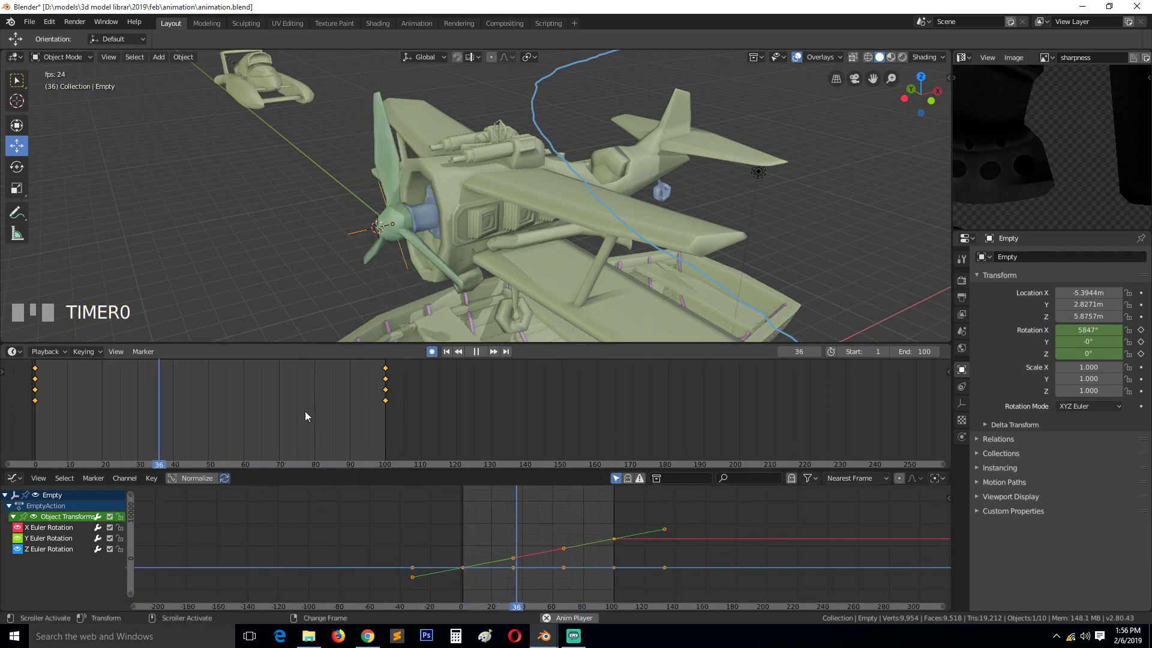
- Set the animation's end frame to 250
left_click(915, 351)
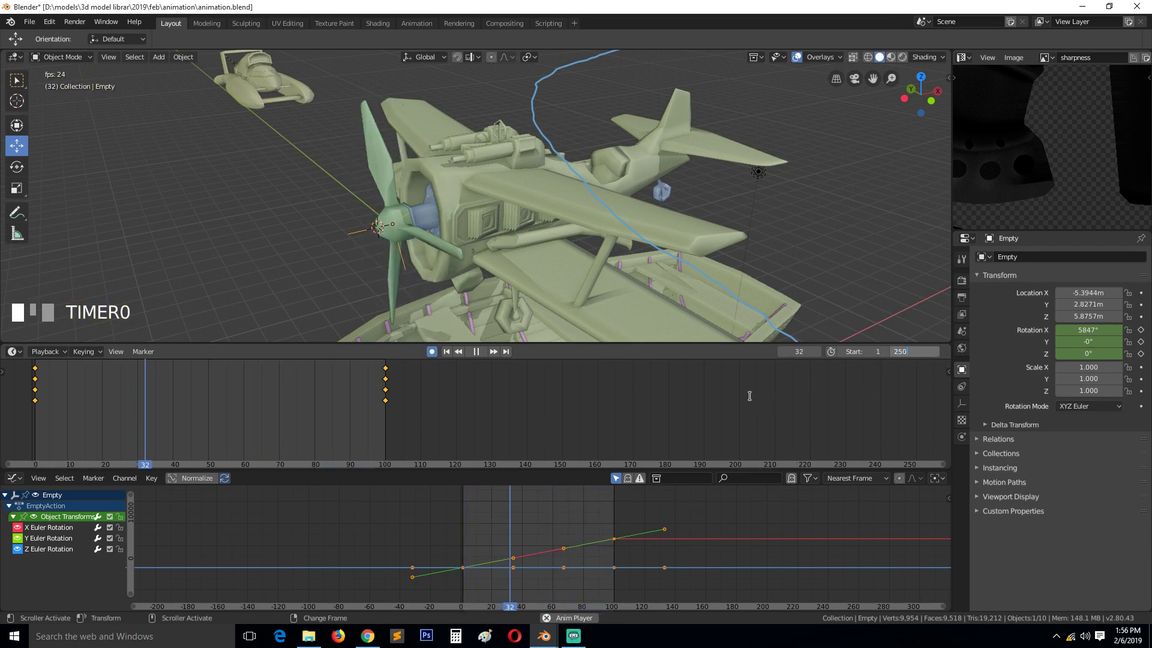
type("250")
key("Return")
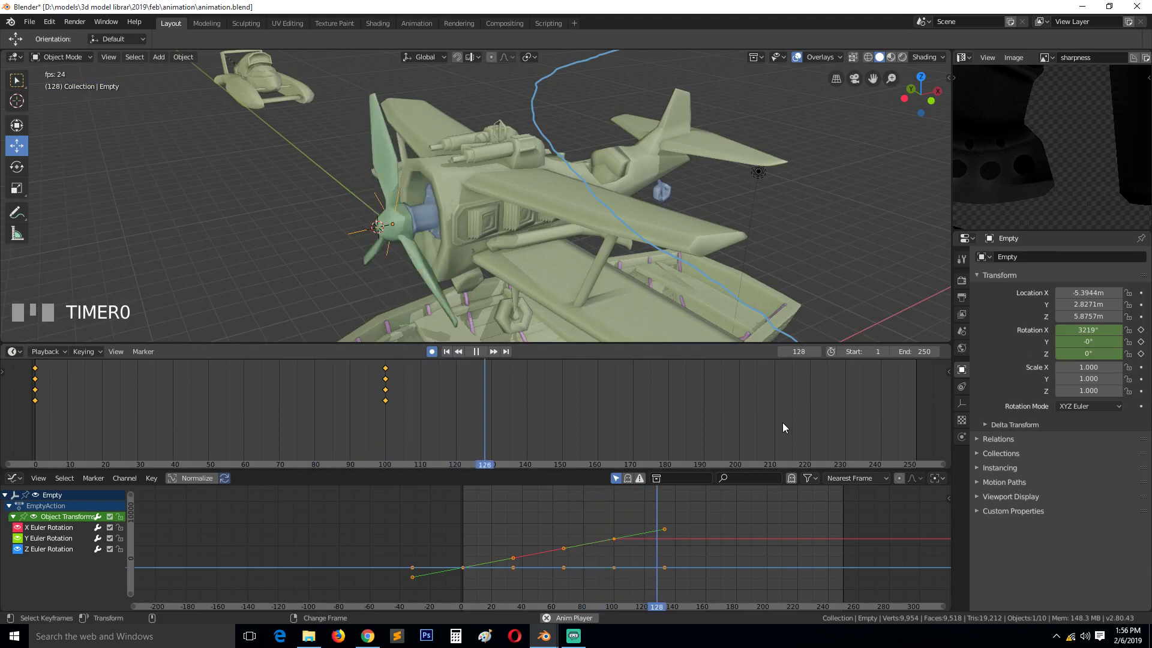
- Move the X Euler Rotation keyframe at frame 100 to about frame 249, raising it along the curve's slope
scroll(592, 547, "down", 2)
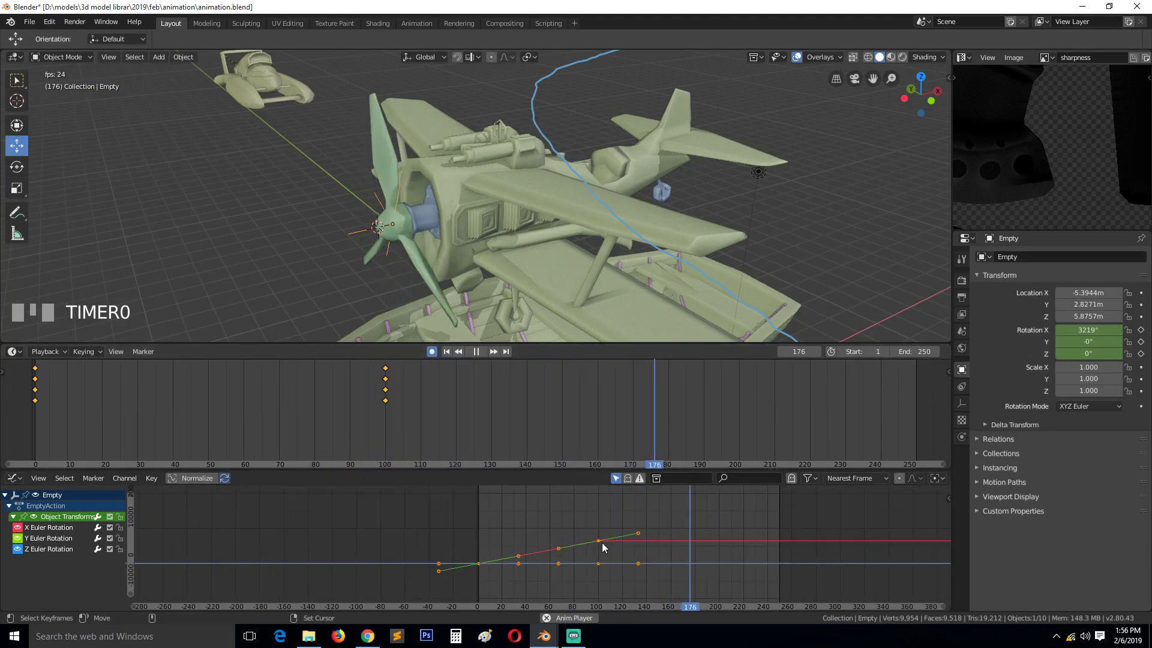
left_click(599, 541)
scroll(602, 542, "down", 1)
key("g")
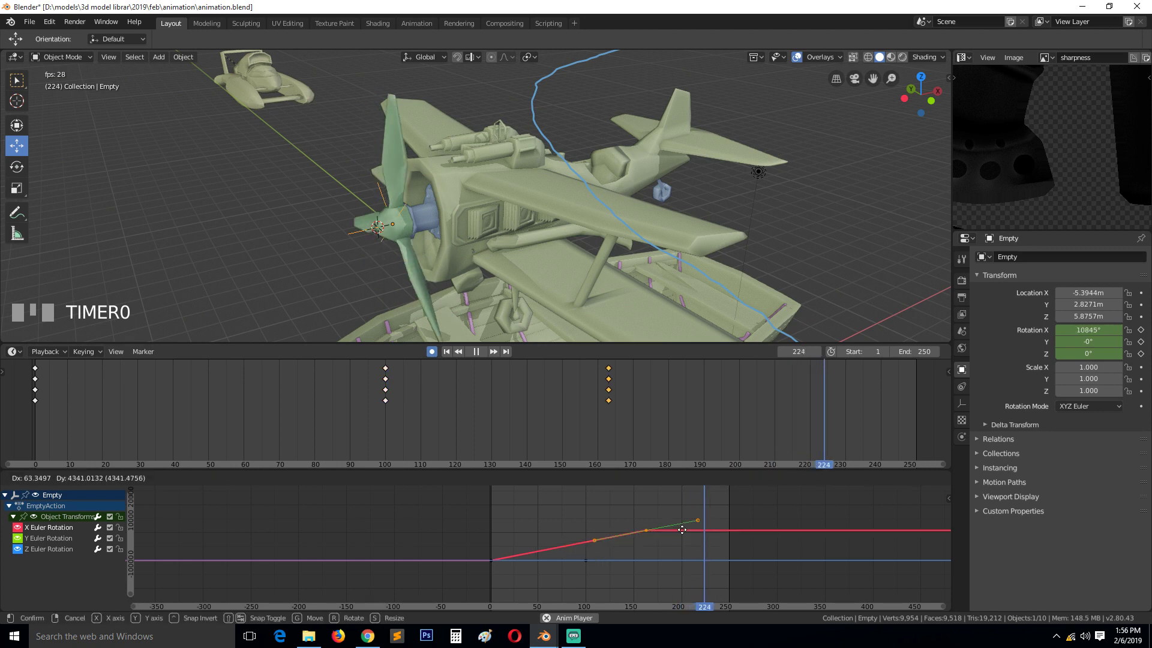
left_click(746, 491)
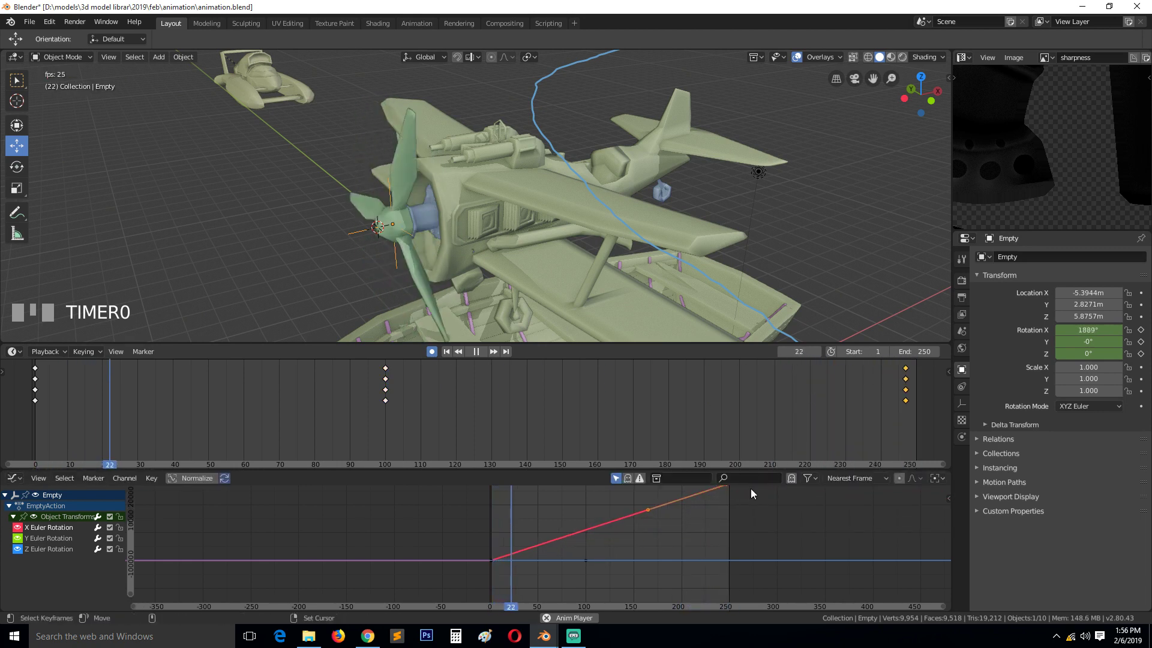
- Raise the last X Euler Rotation keyframe far higher along Y only, to speed up the propeller
scroll(650, 537, "down", 3)
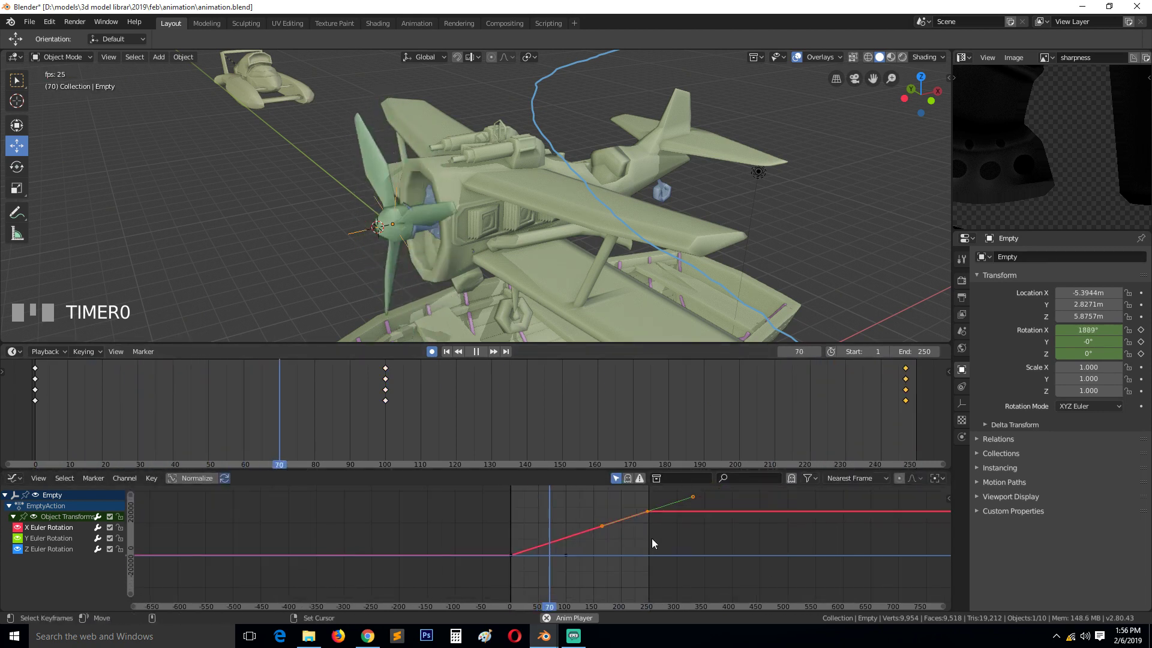
scroll(652, 542, "down", 4)
key("g")
key("y")
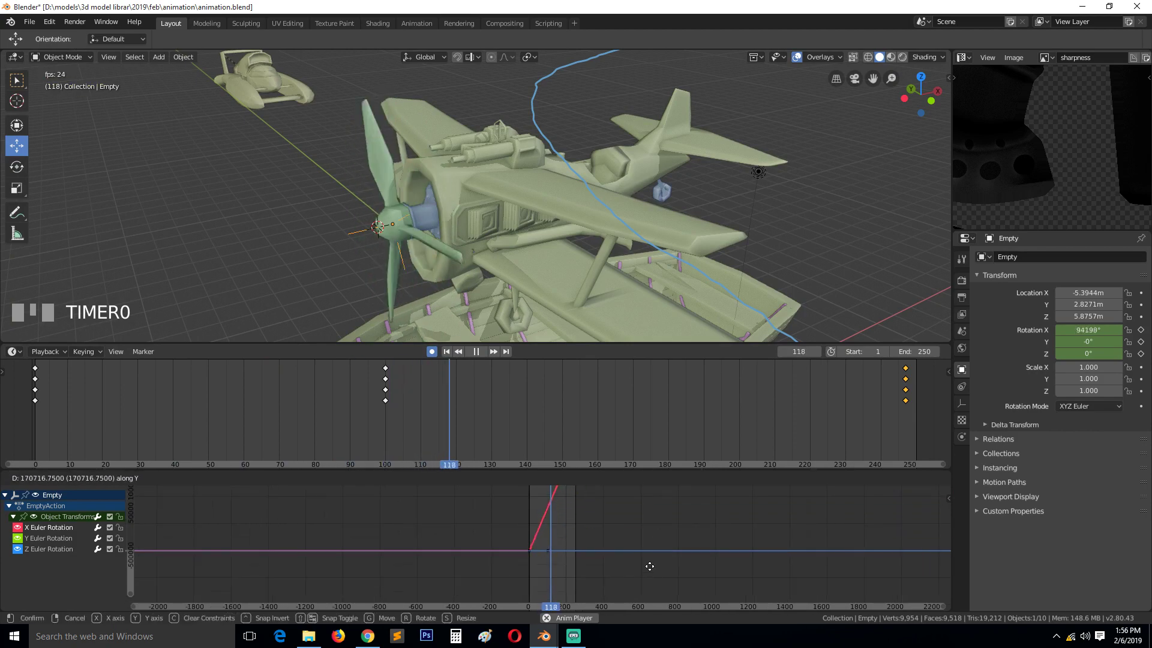
left_click(650, 506)
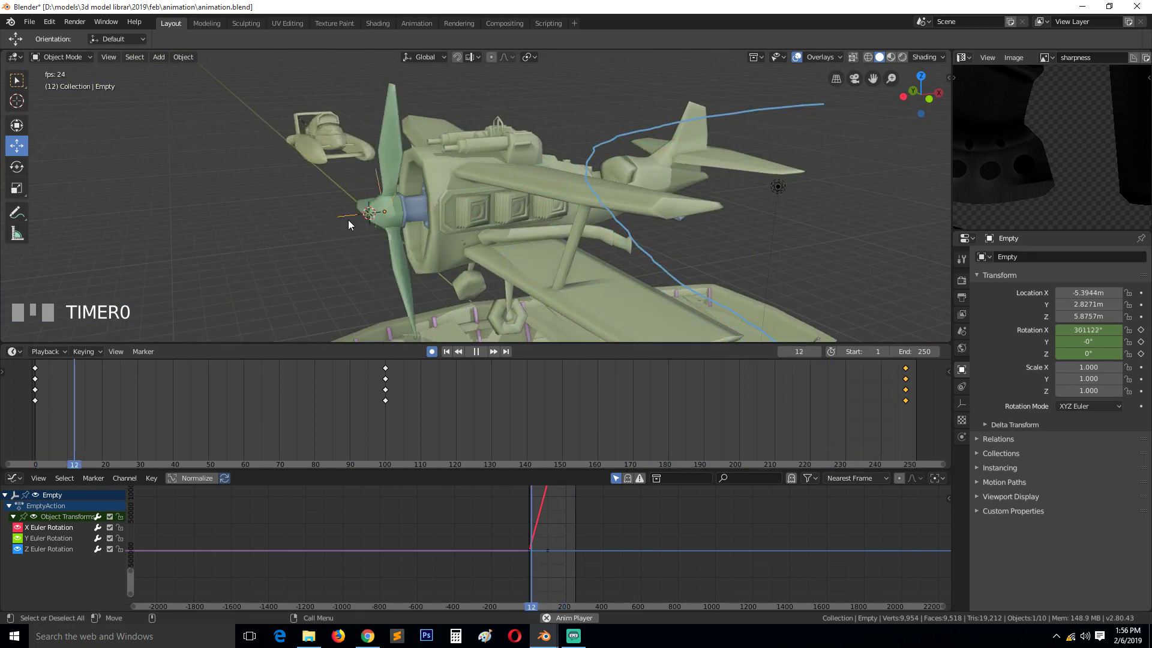
- Parent the propeller's empty to the biplane body as Object
left_click(442, 221)
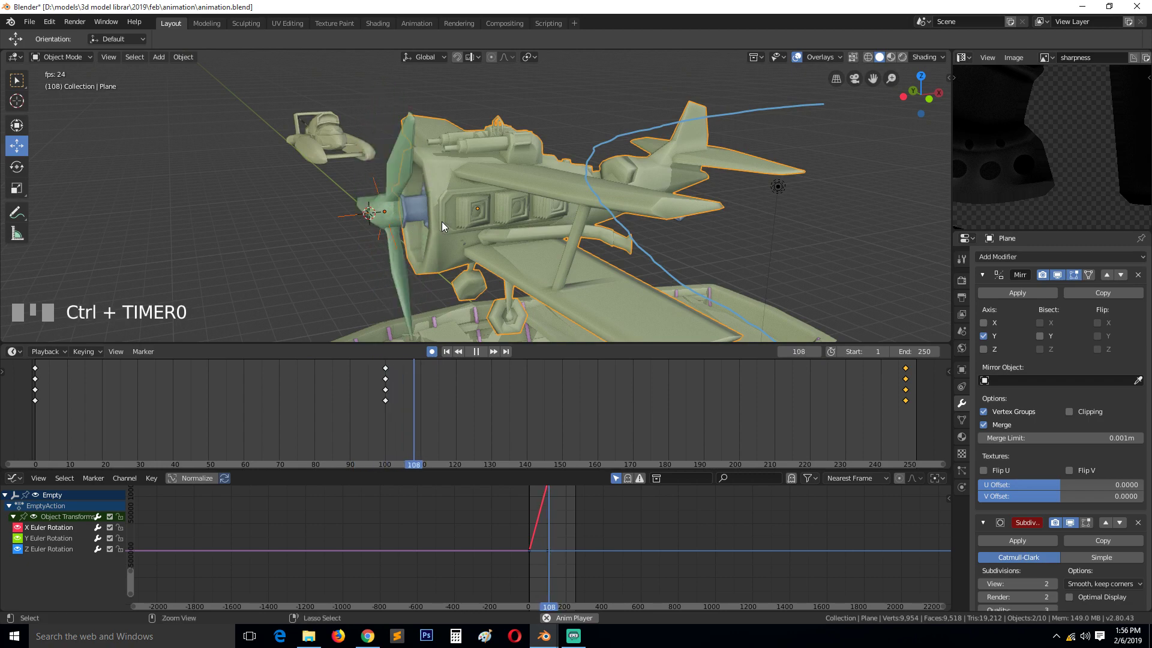
key("ctrl+p")
left_click(441, 223)
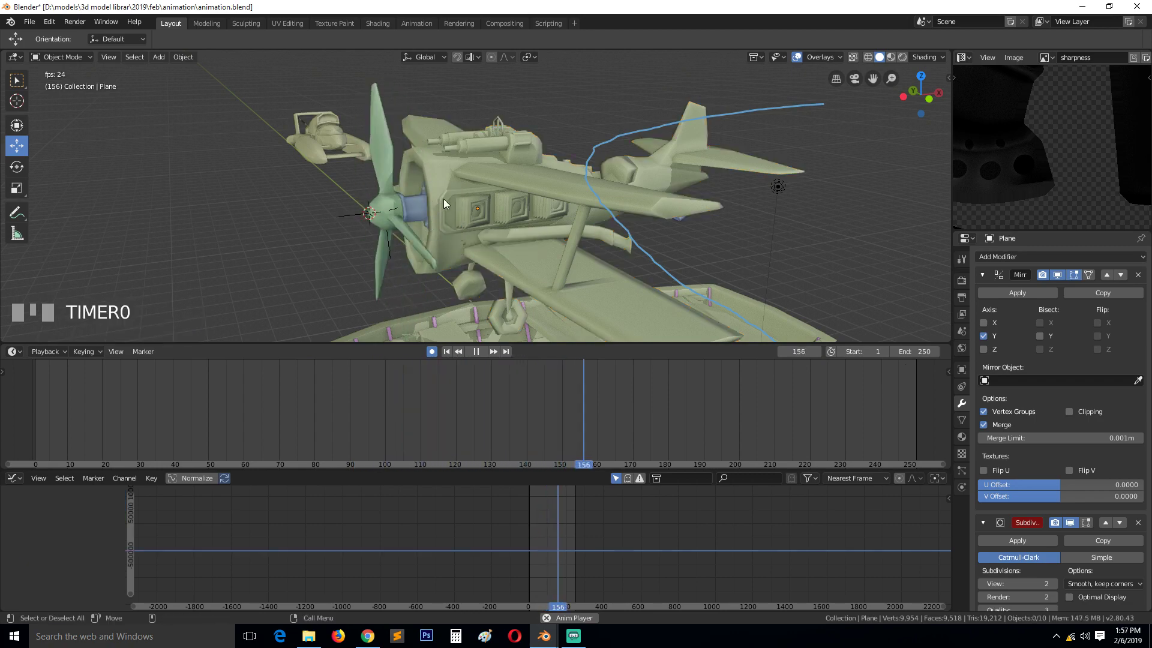
- Trackball-rotate the biplane body while the animation plays to test that the propeller follows it
left_click(445, 197)
key("r")
key("r")
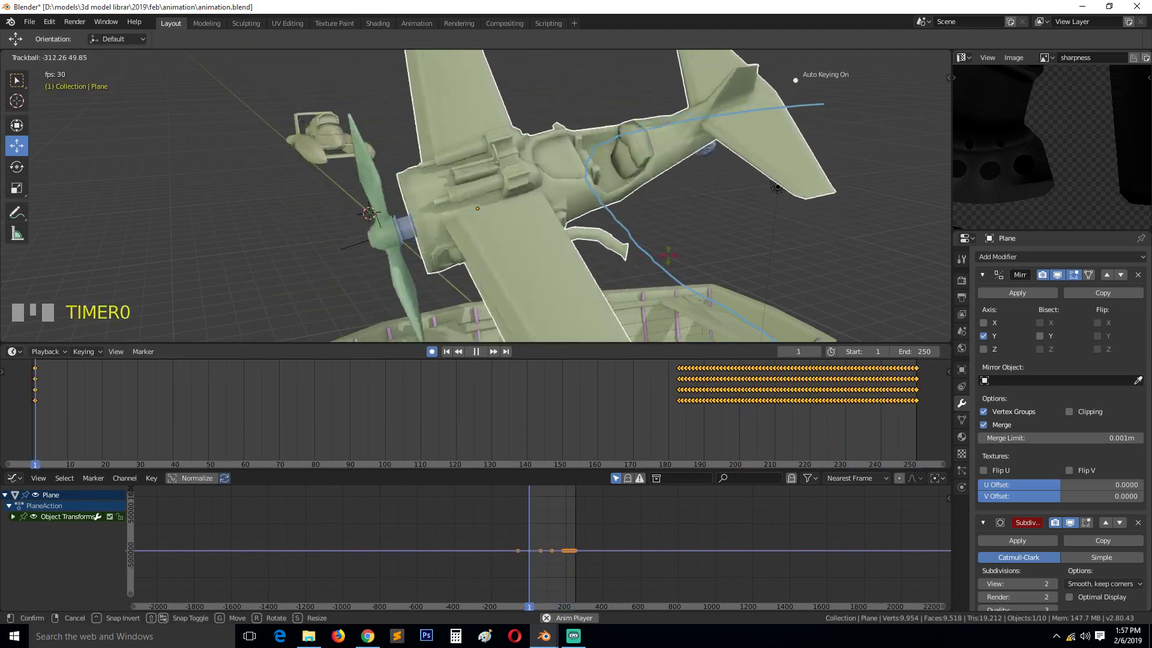
left_click(720, 248)
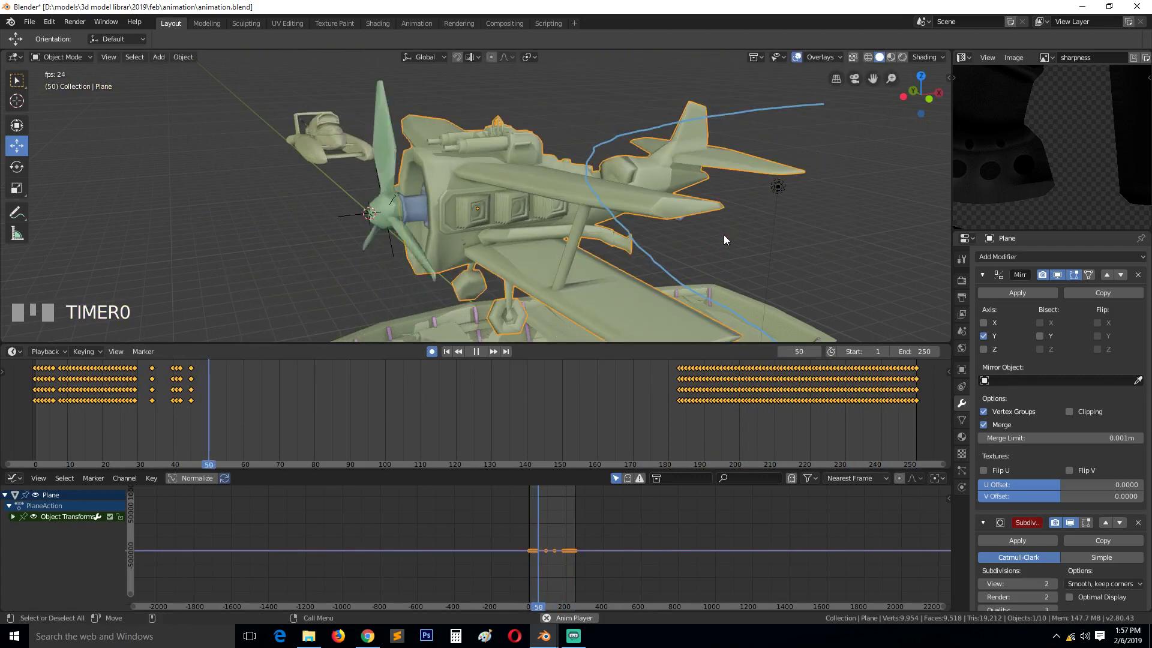
- Stop playback, scrub to frame 207 and delete all of the biplane body's recorded rotation keyframes
key("space")
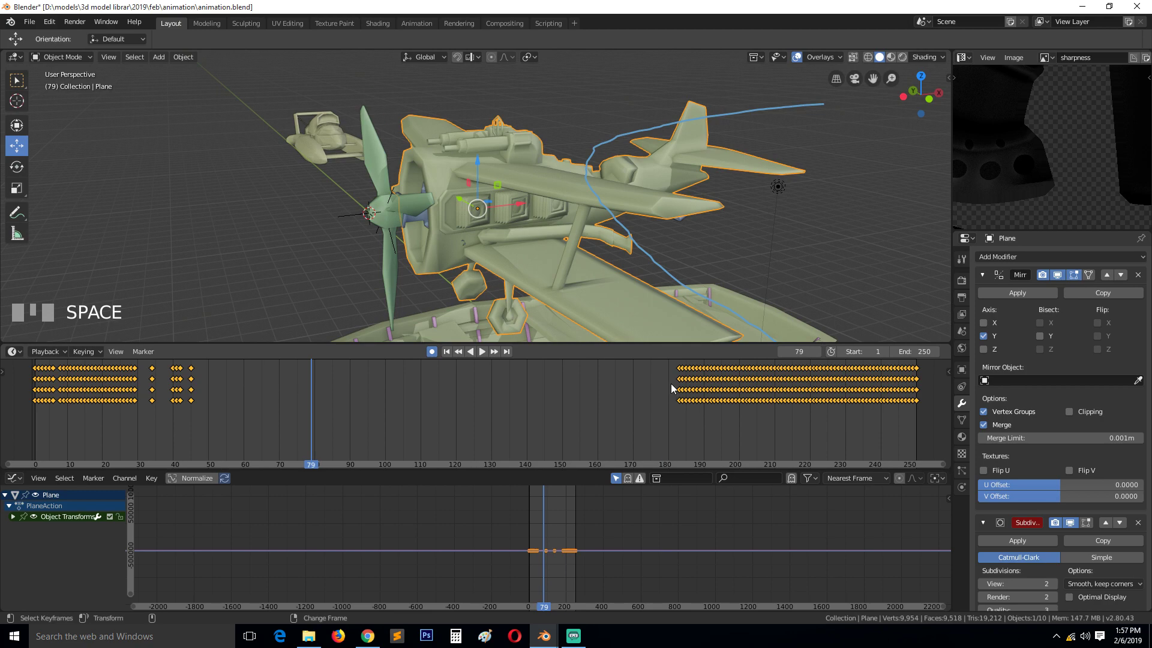
right_click_drag(671, 388, 765, 387)
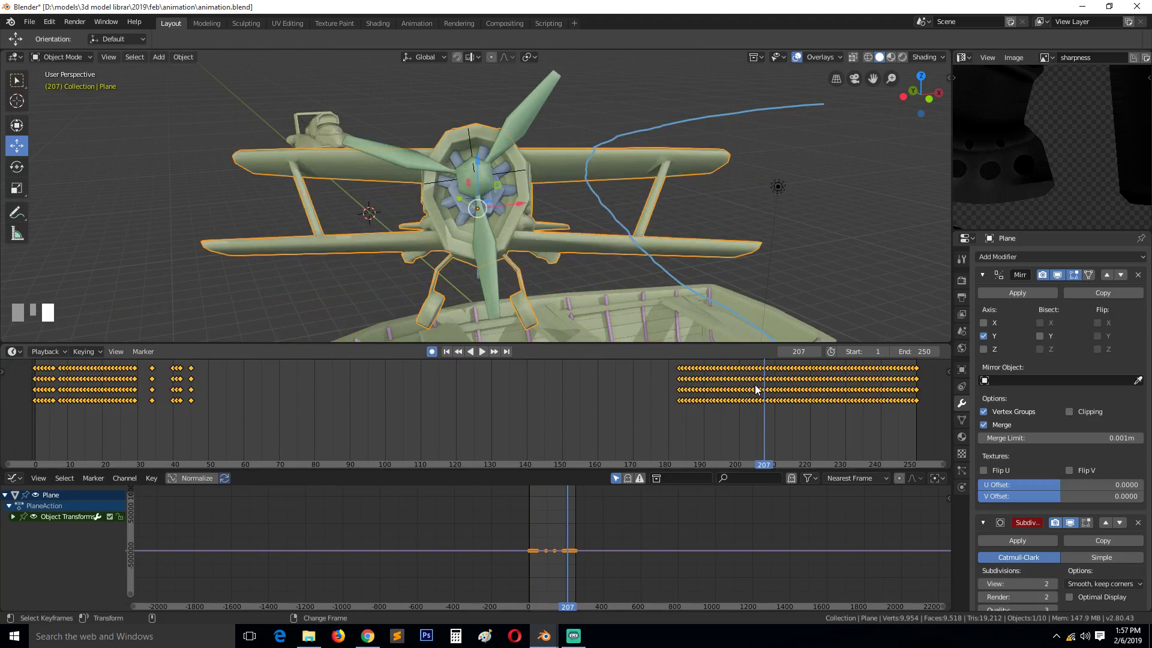
key("x")
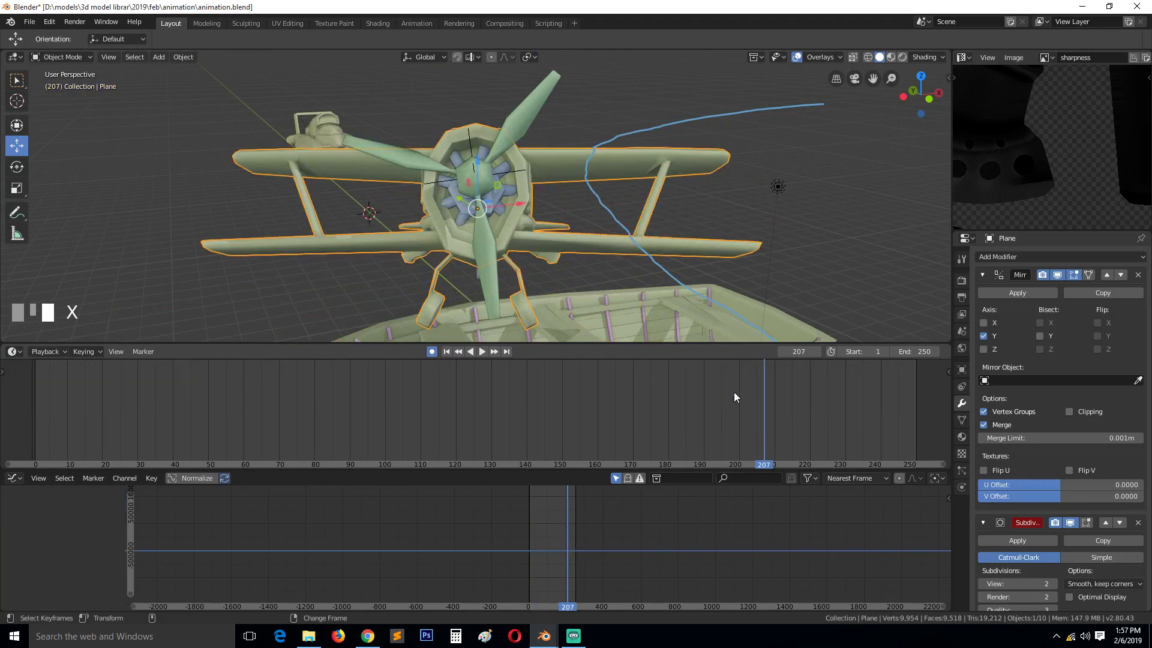
- Turn off auto keying and save the file
left_click(82, 353)
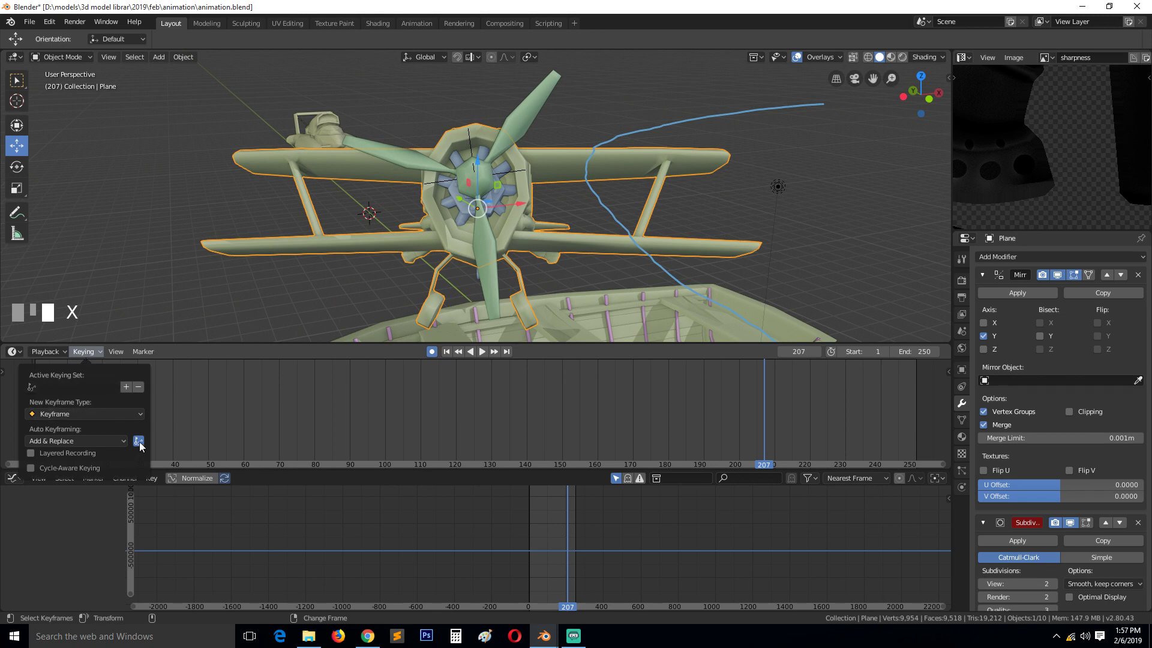
left_click(418, 322)
key("ctrl+s")
- Clear the biplane body's rotation and delete any keyframe left for it on the timeline
key("alt+r")
scroll(454, 238, "down", 3)
key("x")
left_click(736, 369)
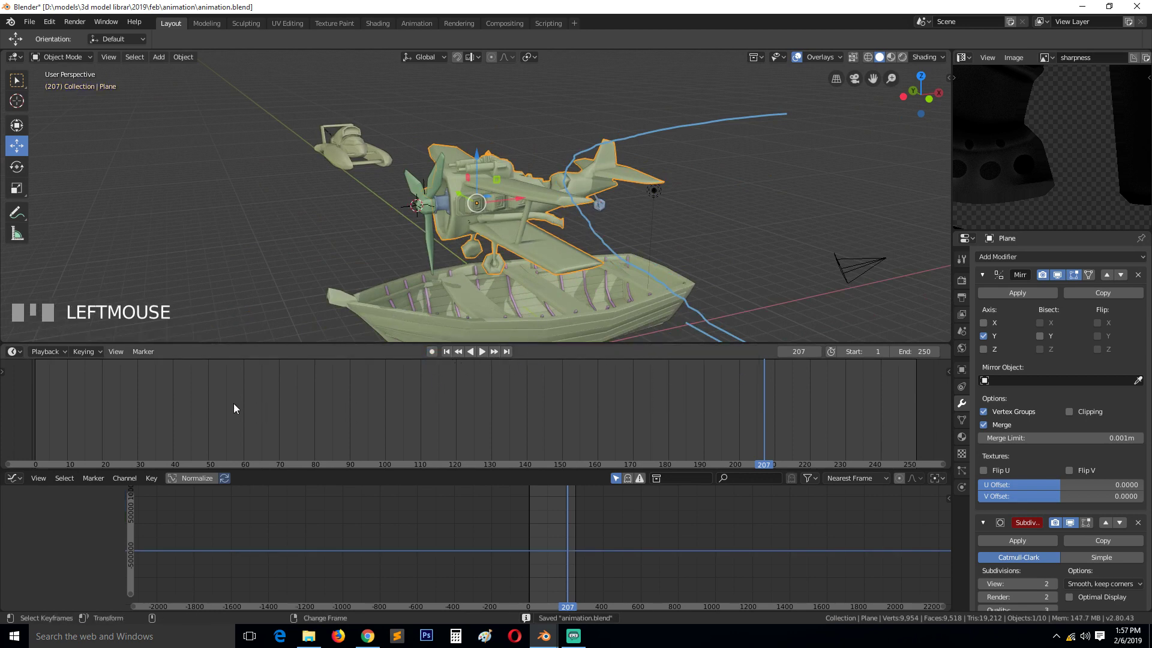
- Play the animation from the start, check the biplane from several angles and save the file
right_click(26, 394)
key("space")
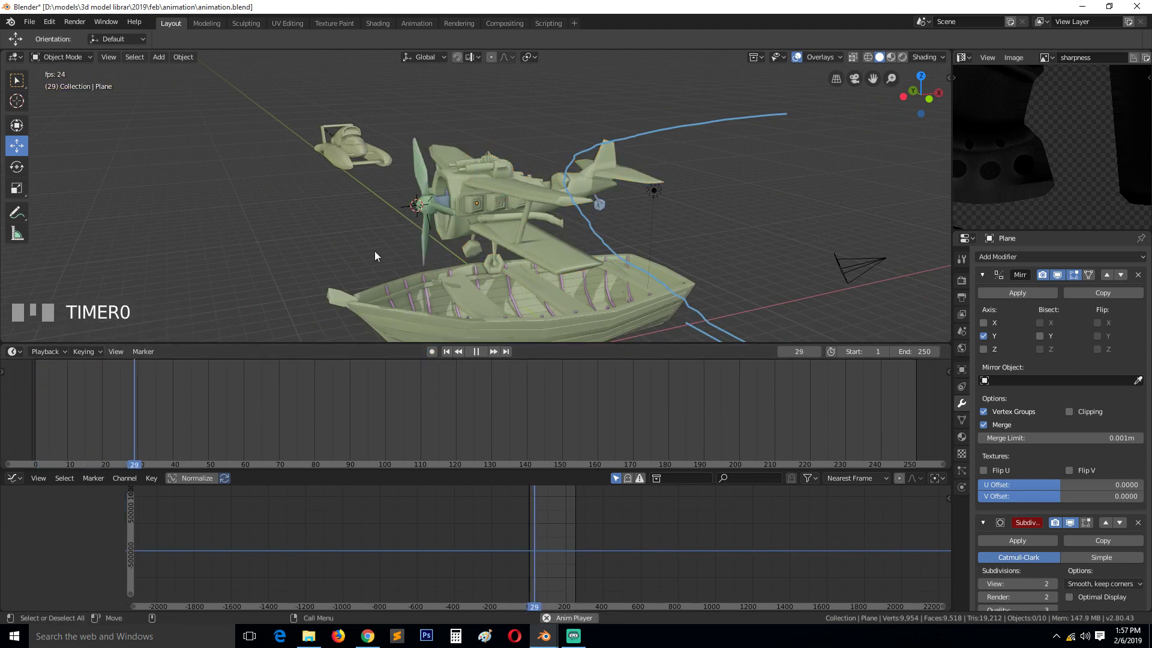
middle_click_drag(357, 257, 491, 266)
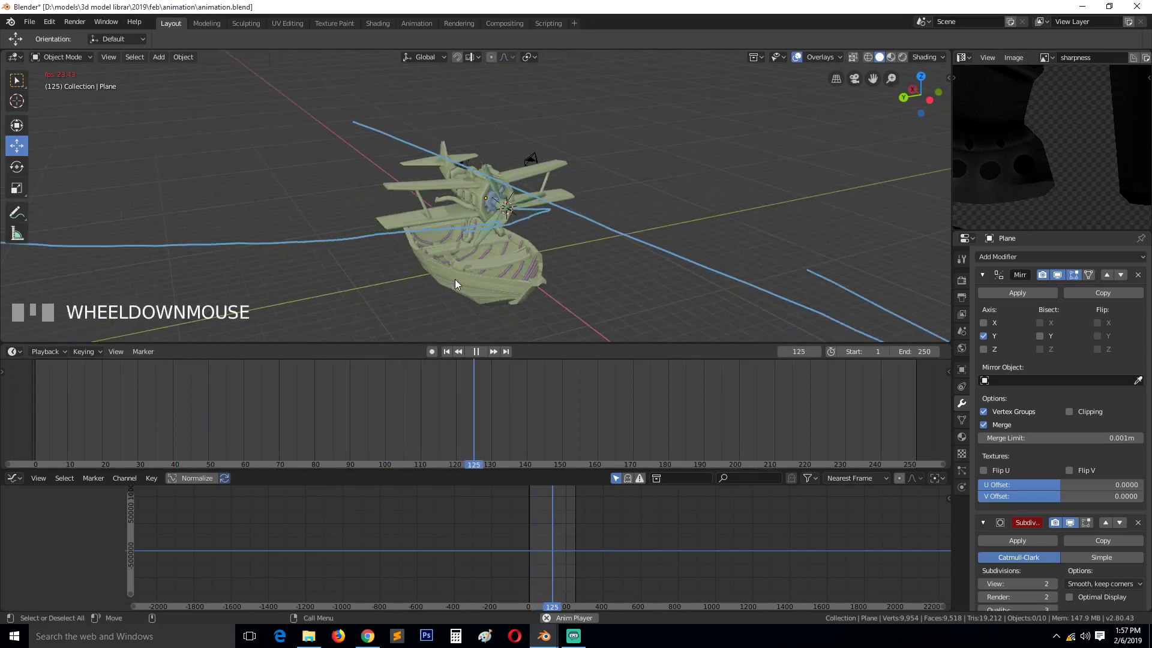
key("ctrl+s")
scroll(456, 272, "down", 3)
middle_click_drag(461, 278, 361, 281)
scroll(394, 213, "up", 2)
middle_click_drag(395, 214, 372, 173)
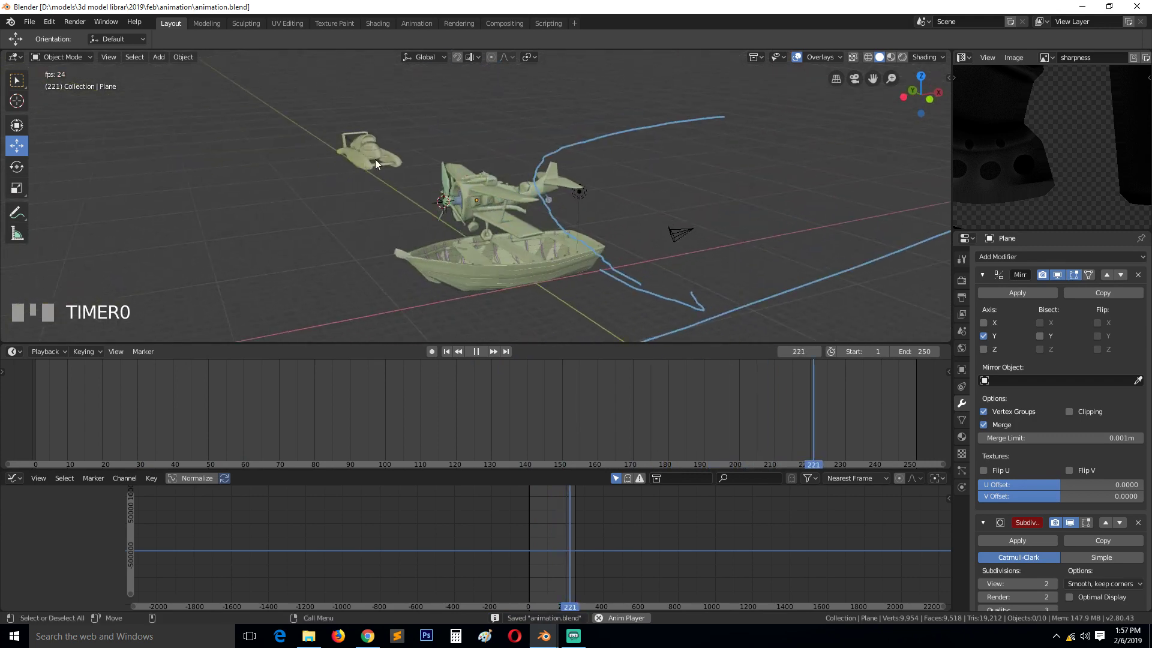
- Stop playback, select the biplane body in the front view and try a rotation on it
left_click(498, 218)
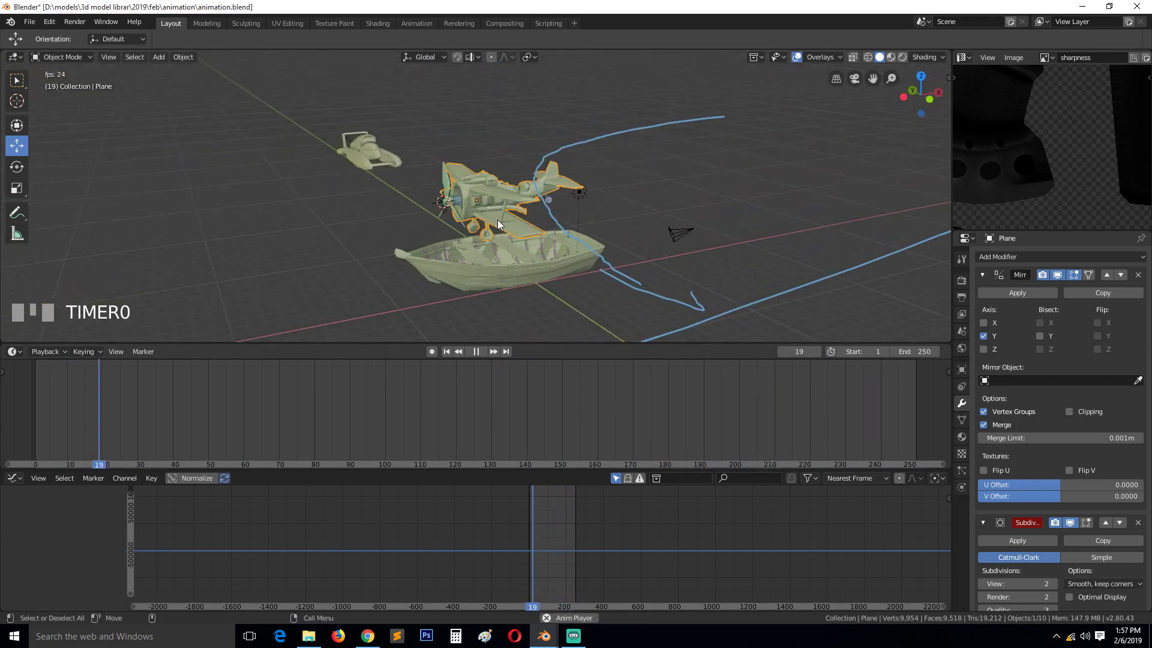
key("space")
key("alt+a")
key("KP_1")
left_click(518, 194)
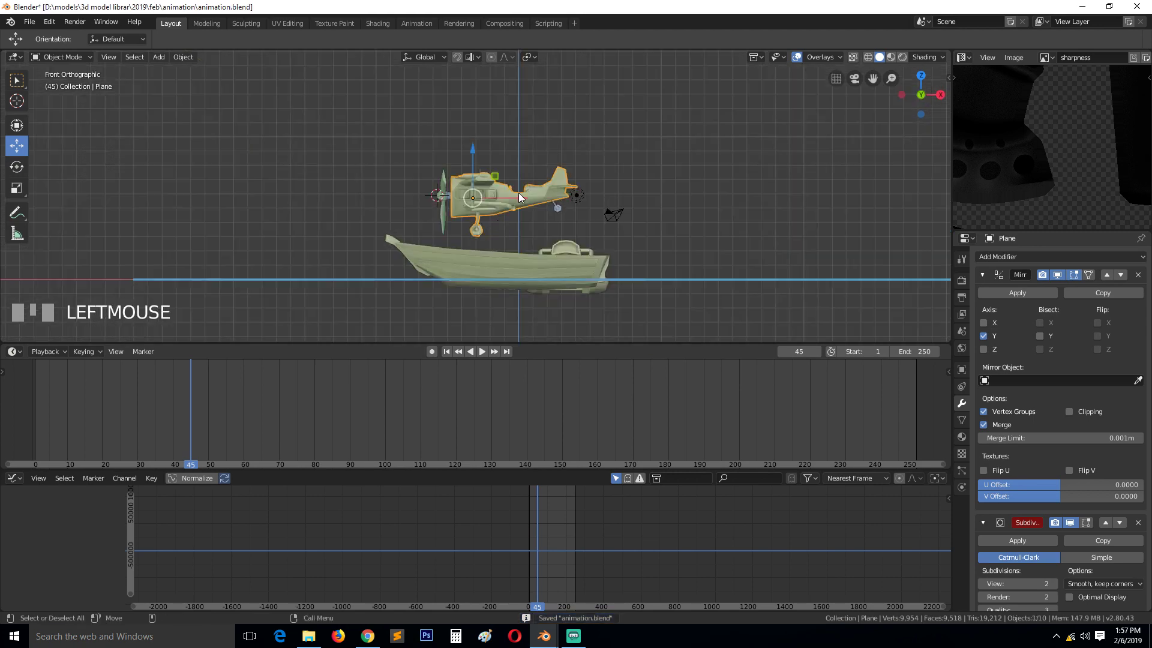
key("r")
right_click(509, 207)
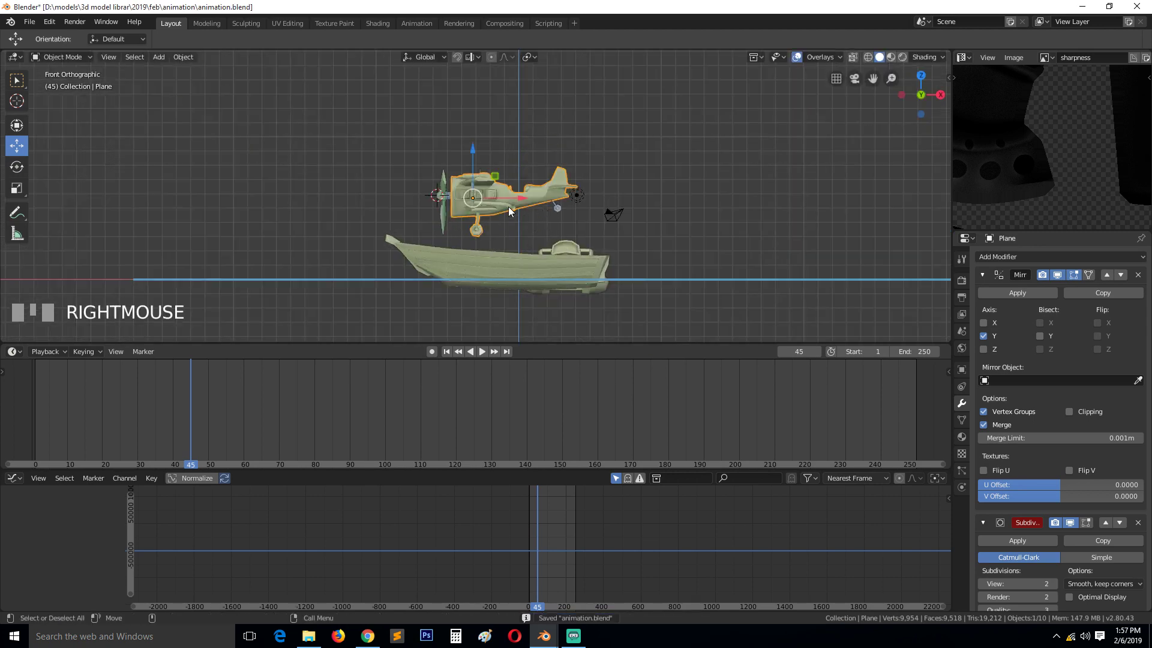
- Add a cube empty, move it onto the biplane body in the front view and scale it to about 2.147
scroll(497, 206, "up", 4)
key("alt+a")
key("shift+a")
mouse_move(467, 201)
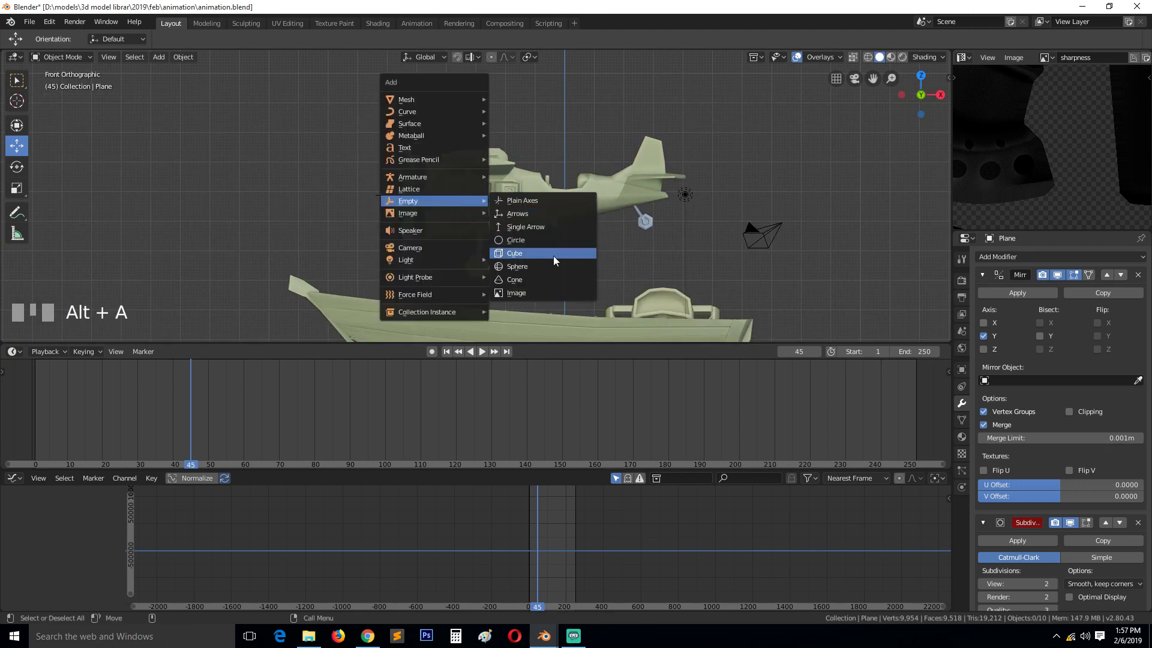
left_click(519, 253)
key("g")
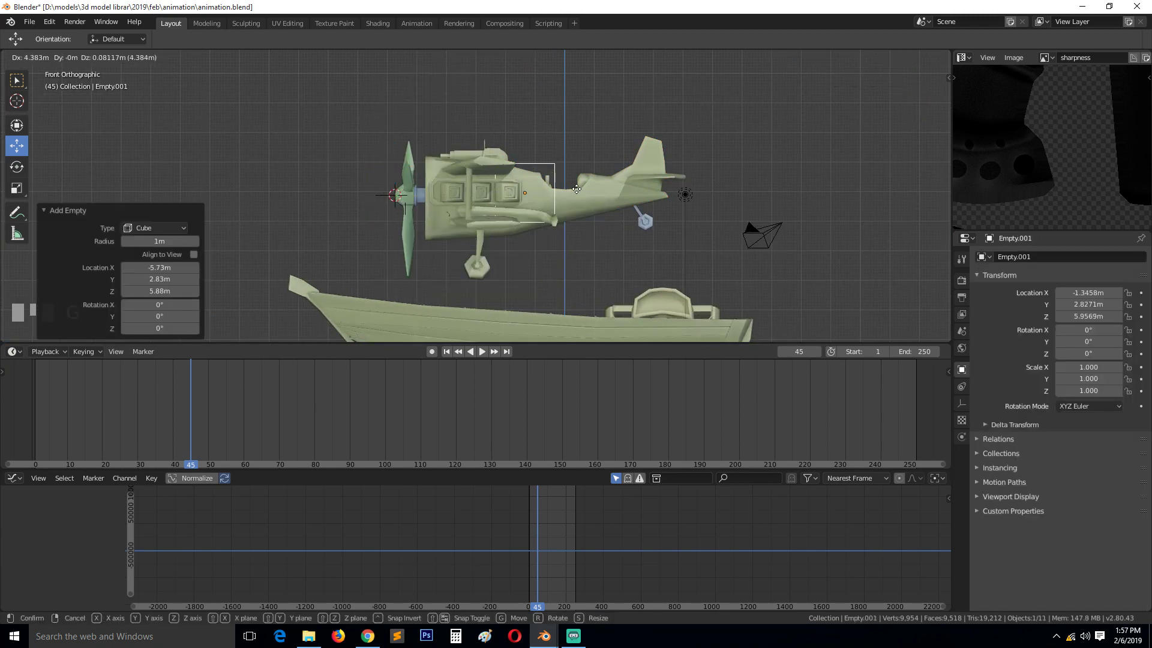
left_click(539, 194)
key("s")
left_click(602, 236)
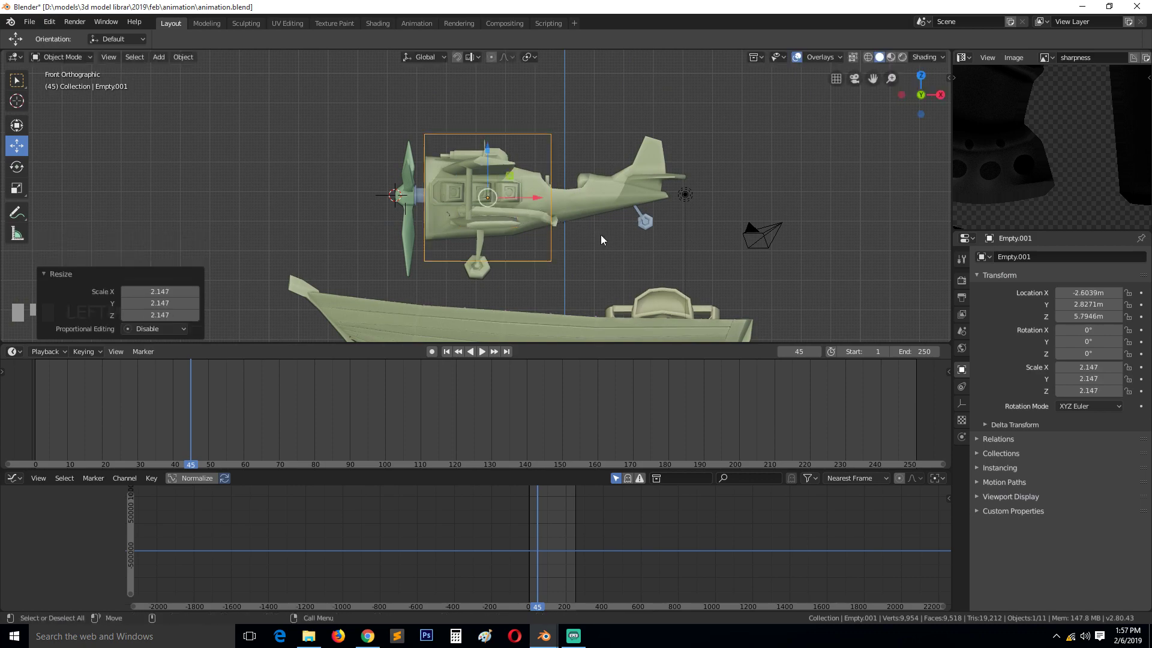
- Stretch the cube empty along X to a scale of about 5.27 and shift it 1.75 m along X to enclose the biplane
middle_click_drag(599, 236, 491, 351)
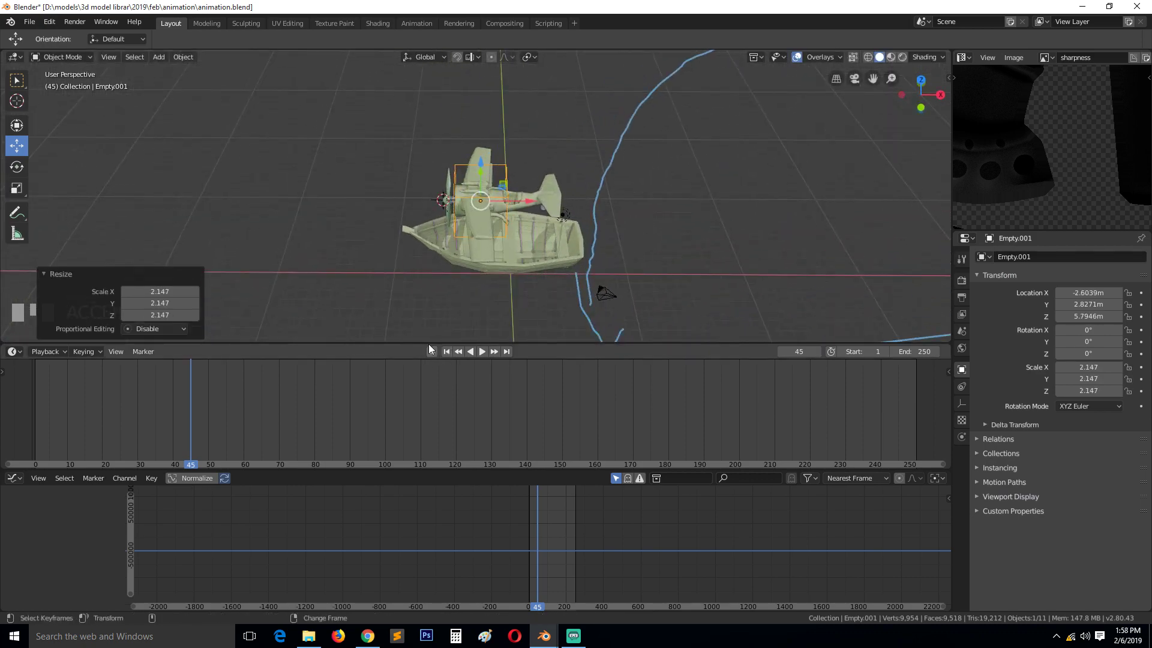
key("s")
key("x")
left_click(603, 194)
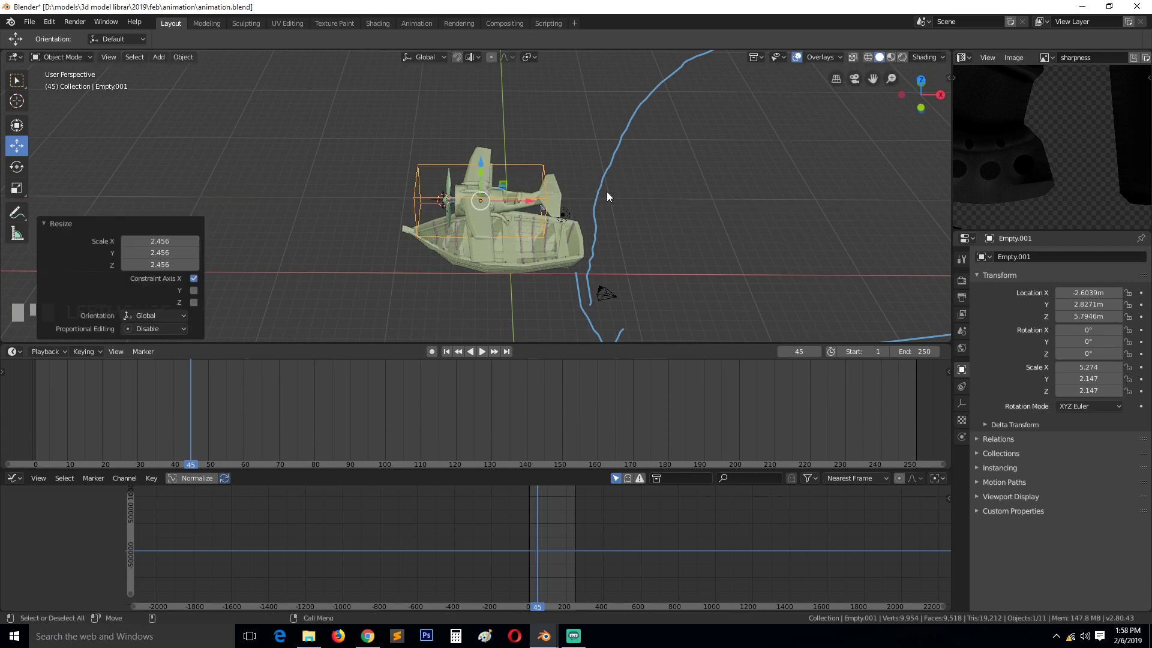
key("g")
key("x")
left_click(539, 194)
middle_click_drag(538, 195, 613, 189)
scroll(577, 203, "up", 5)
scroll(577, 208, "down", 4)
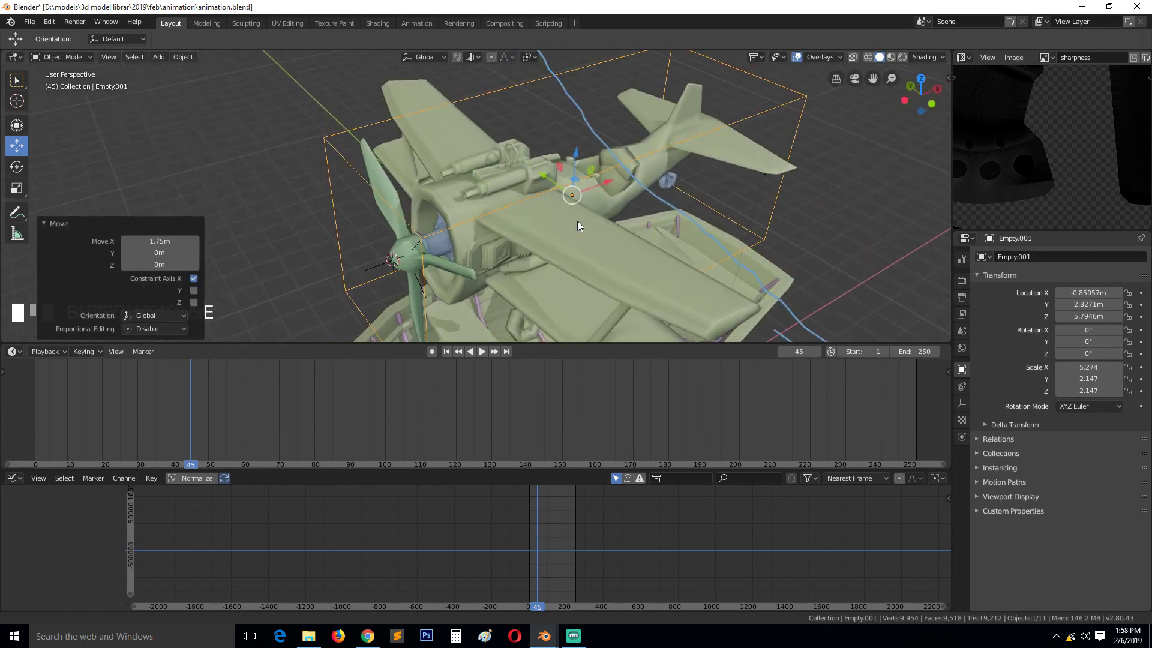
- Parent the biplane body to the cube empty with Object (Keep Transform), leaving only the empty selected
left_click(636, 169)
left_click(678, 132, "shift")
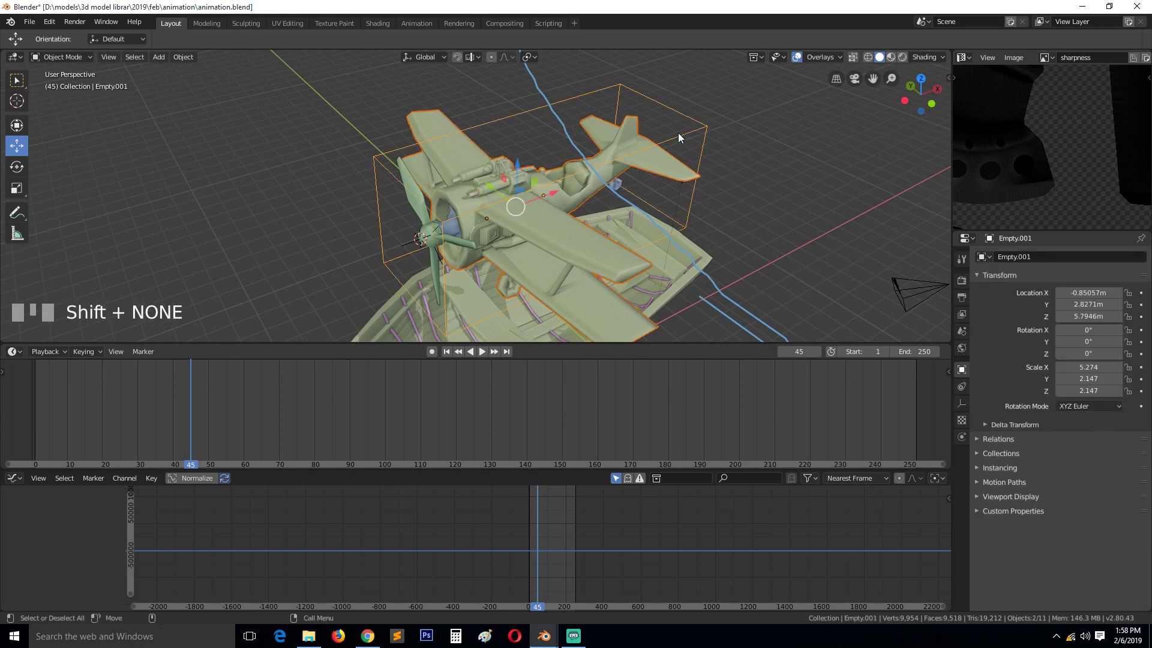
key("ctrl+p")
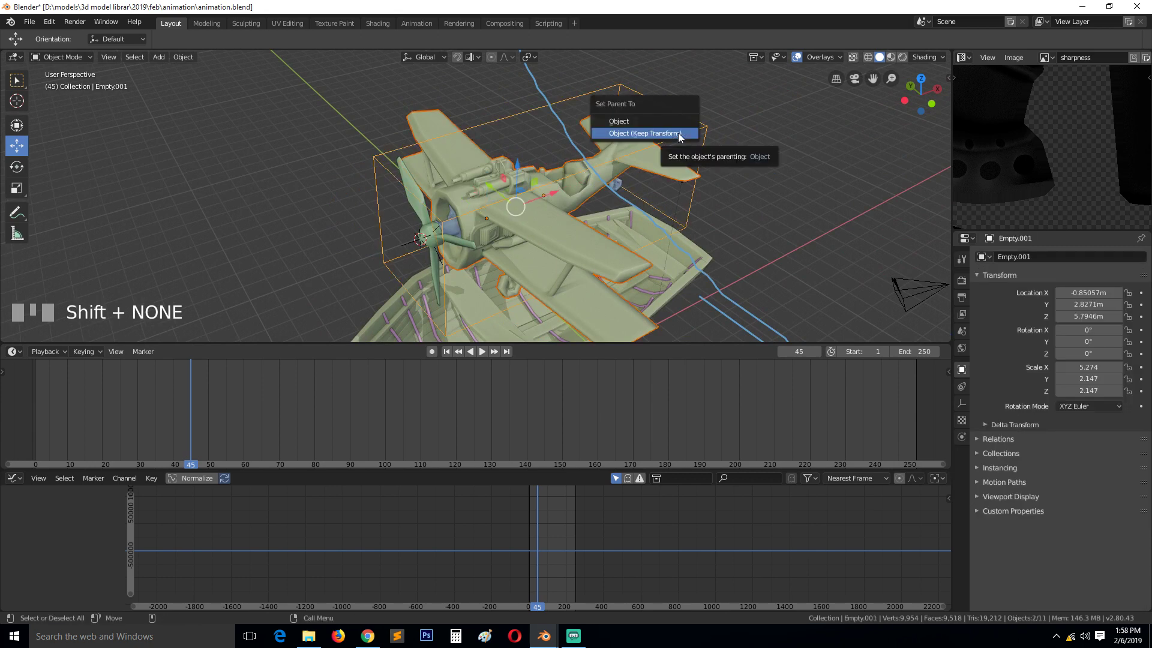
left_click(678, 132)
left_click(678, 131)
- Try moving the cube empty to test the parenting, and undo the move
scroll(552, 225, "down", 3)
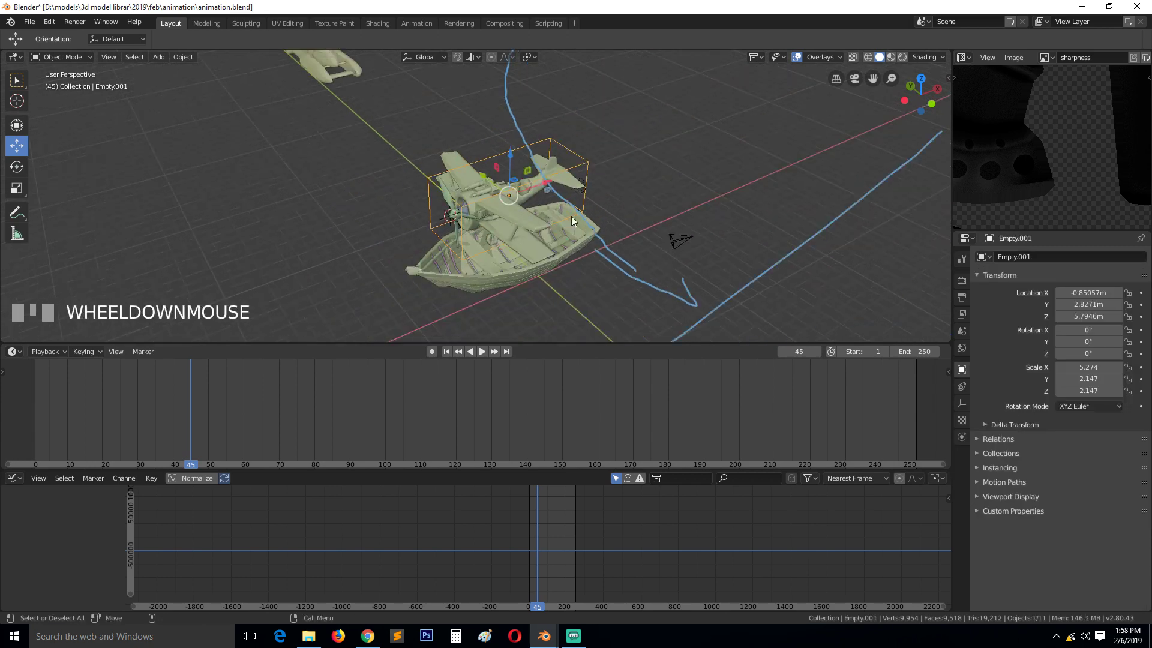
key("g")
right_click(523, 173)
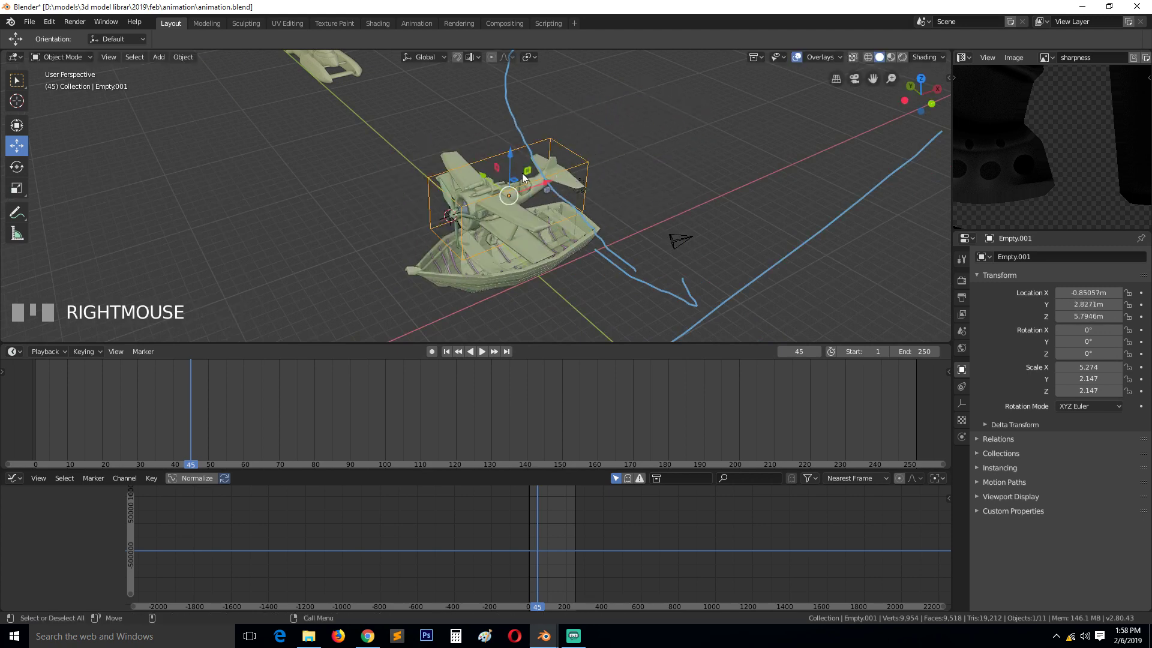
mouse_move(531, 189)
left_mouse_down()
mouse_move(651, 138)
mouse_move(540, 200)
left_mouse_up()
key("ctrl+z")
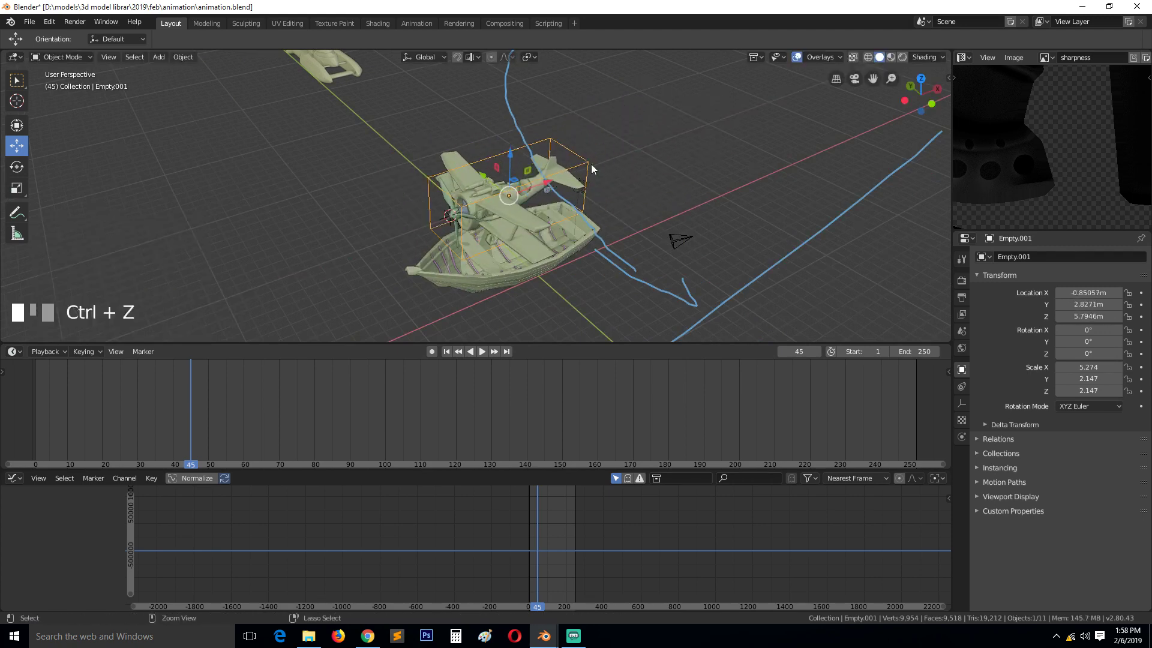
- Select the biplane body and try rotating it about the global Y axis, without keeping the rotation
left_click(519, 213)
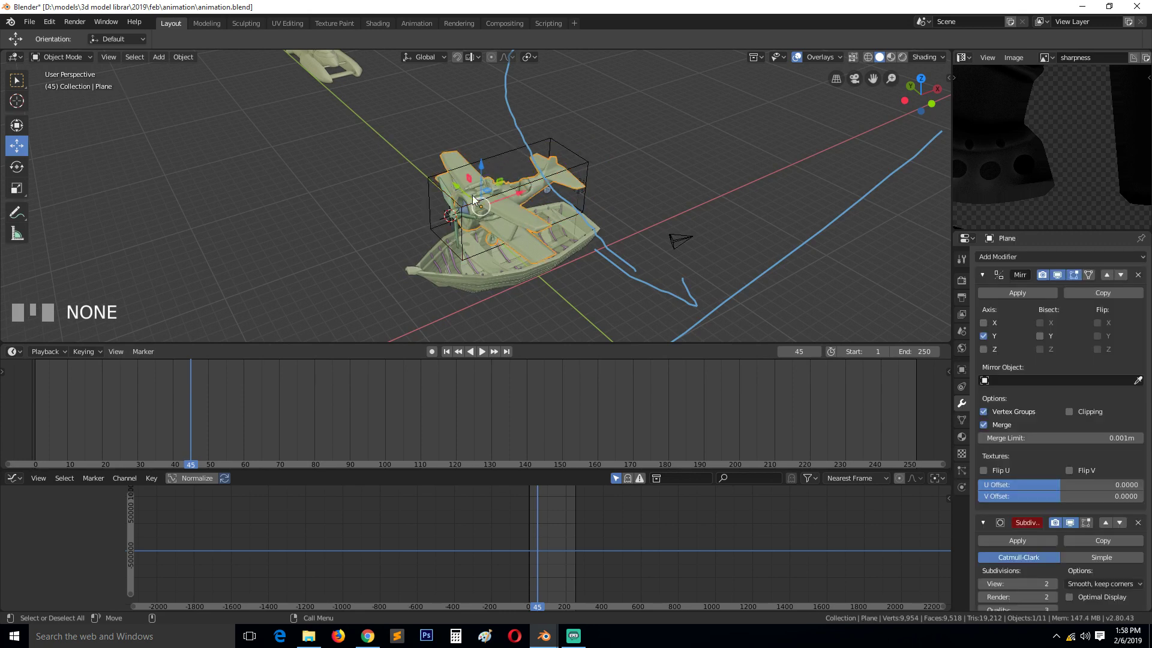
key("r")
key("y")
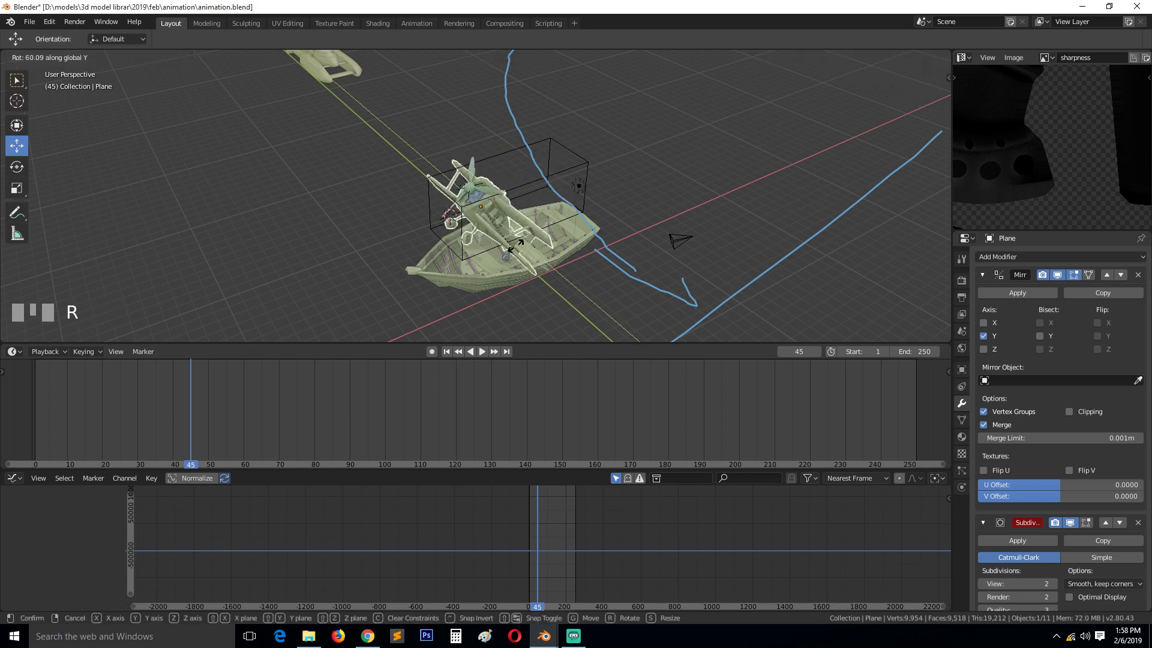
left_click(526, 192)
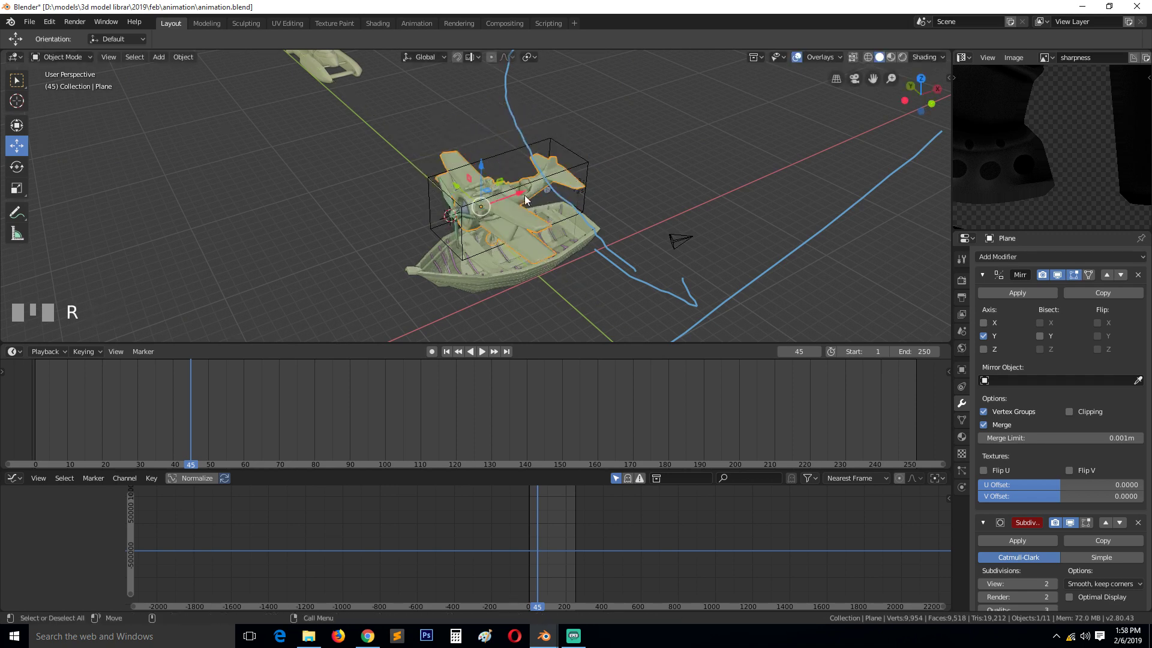
- Select the cube empty around the biplane, check it from another angle and save the file
key("shift+grave")
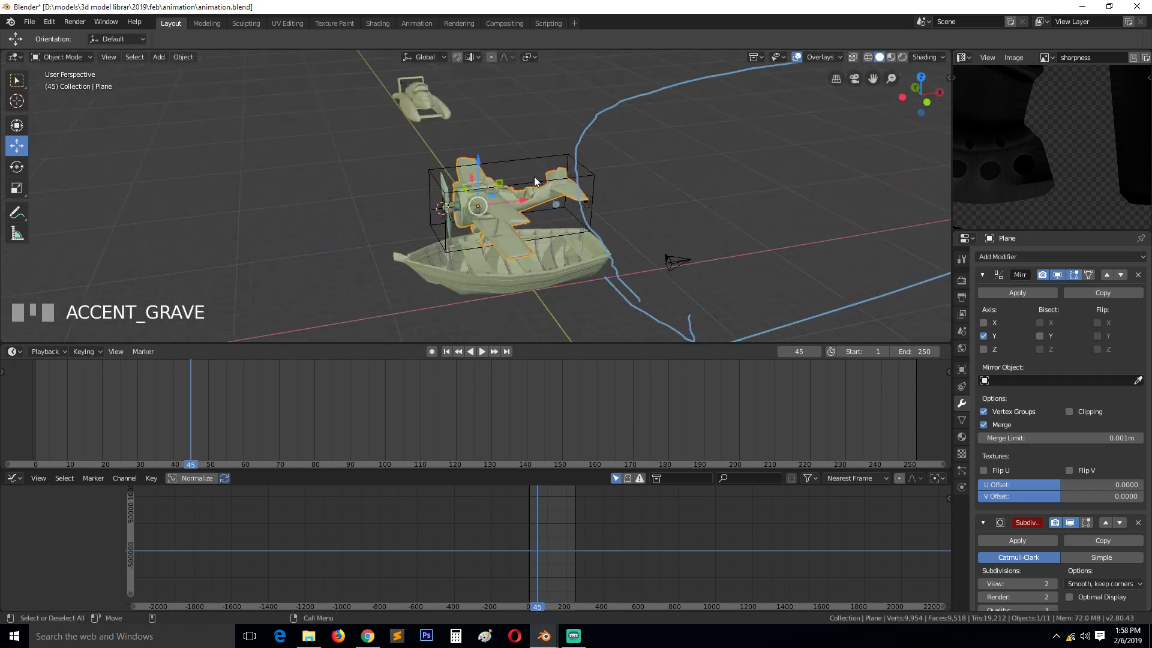
left_click(533, 180)
key("shift+grave")
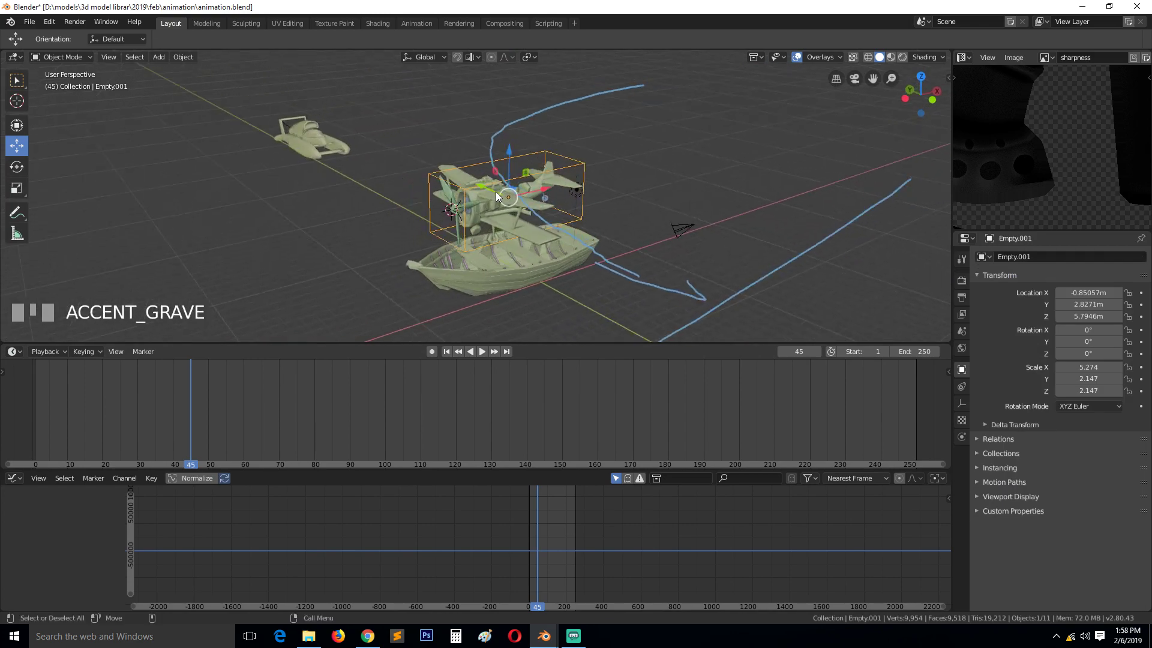
middle_click_drag(495, 192, 472, 244)
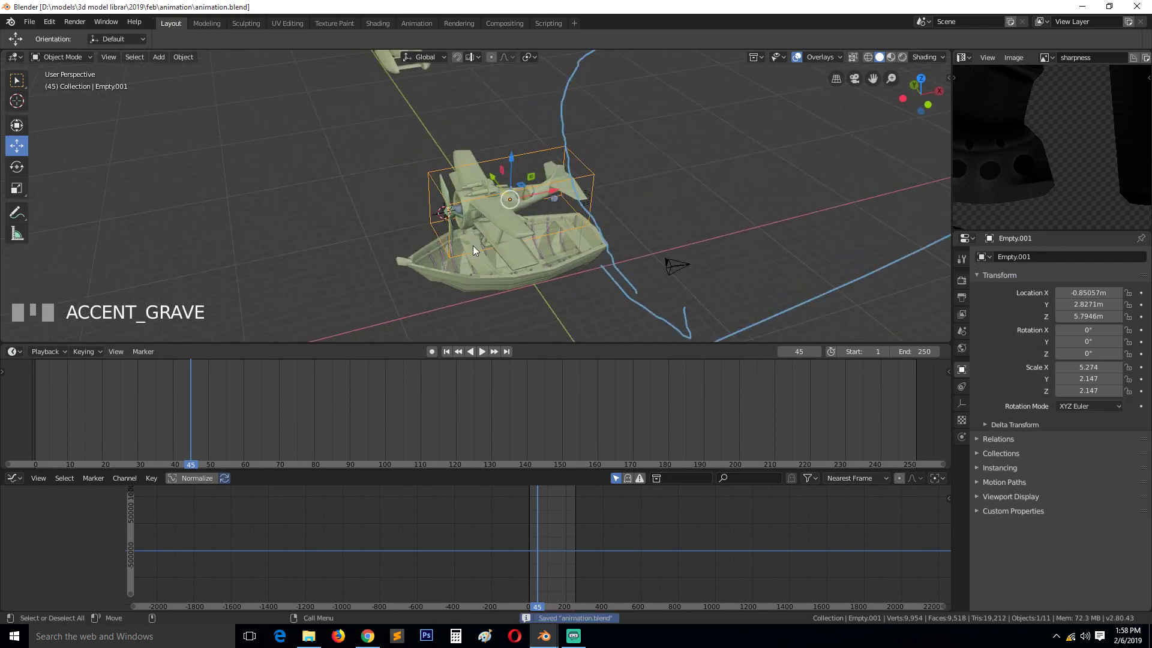
- Show the scene in top view, framing the cube empty together with the drawn flight path
key("KP_7")
scroll(473, 248, "down", 5)
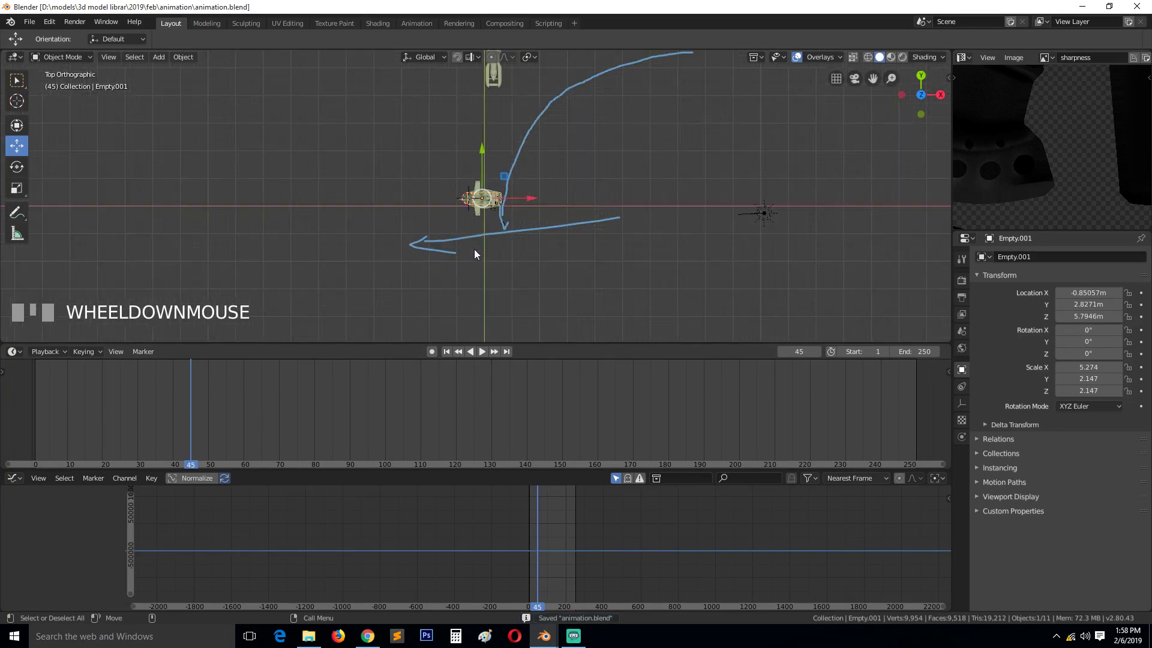
middle_click_drag(473, 247, 388, 299, "shift")
scroll(430, 256, "up", 4)
scroll(430, 258, "down", 3)
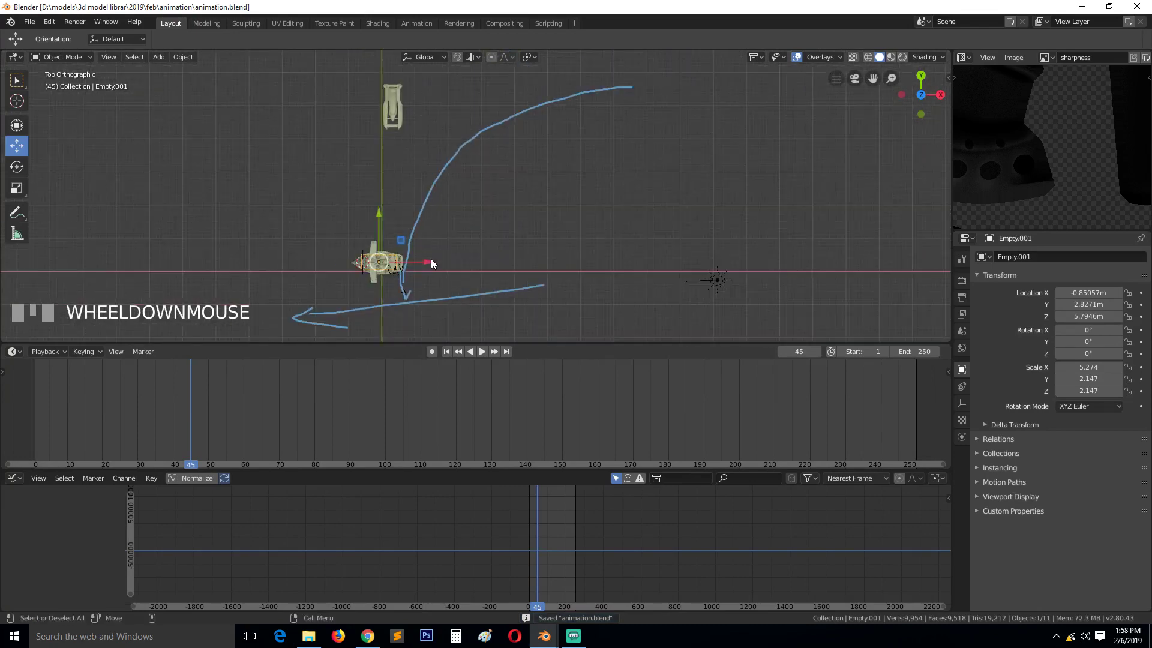